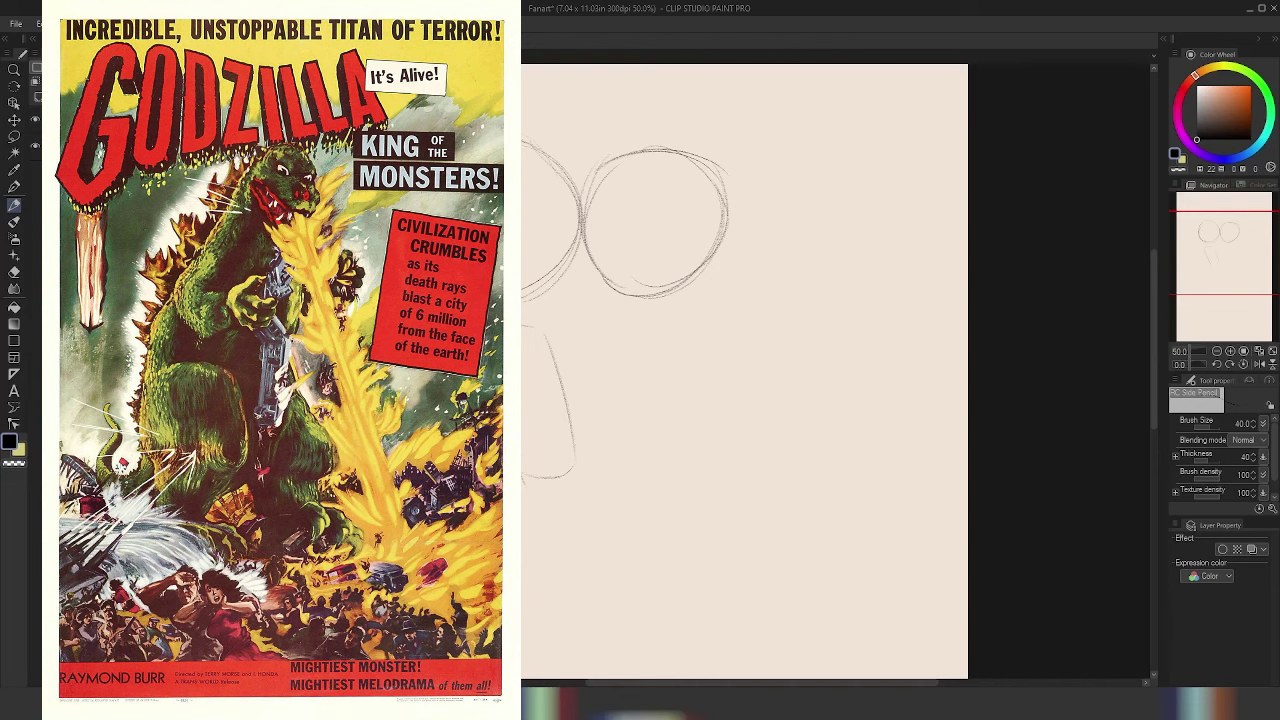
- Sketch the left figure's torso side and add flared hip lines below its waist
left_click_drag(537, 326, 564, 420)
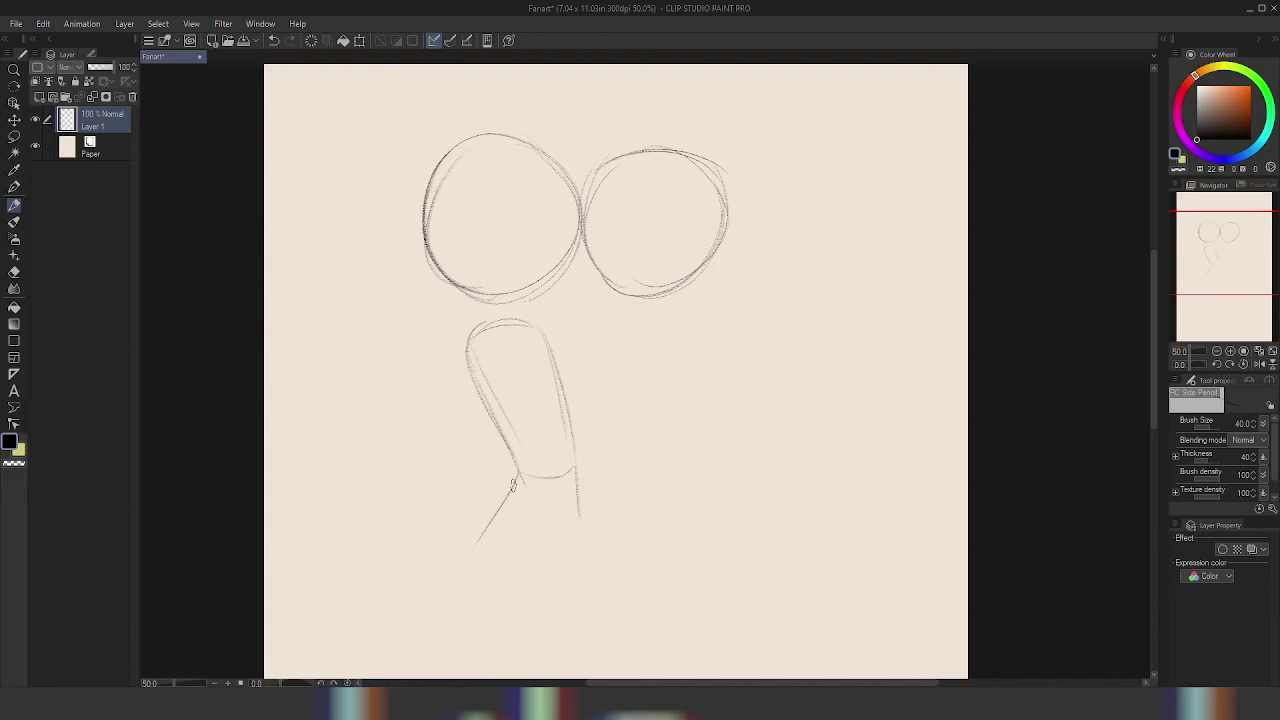
key("ctrl+z")
mouse_move(517, 474)
left_mouse_down()
mouse_move(480, 541)
mouse_move(568, 577)
left_mouse_up()
left_click_drag(576, 468, 589, 553)
- Sketch the right figure's tapered torso beneath the right head circle, with a rounded shoulder line across its upper end
left_click_drag(696, 329, 652, 440)
left_click_drag(701, 333, 658, 450)
mouse_move(618, 328)
left_mouse_down()
mouse_move(622, 477)
mouse_move(620, 455)
mouse_move(665, 462)
left_mouse_up()
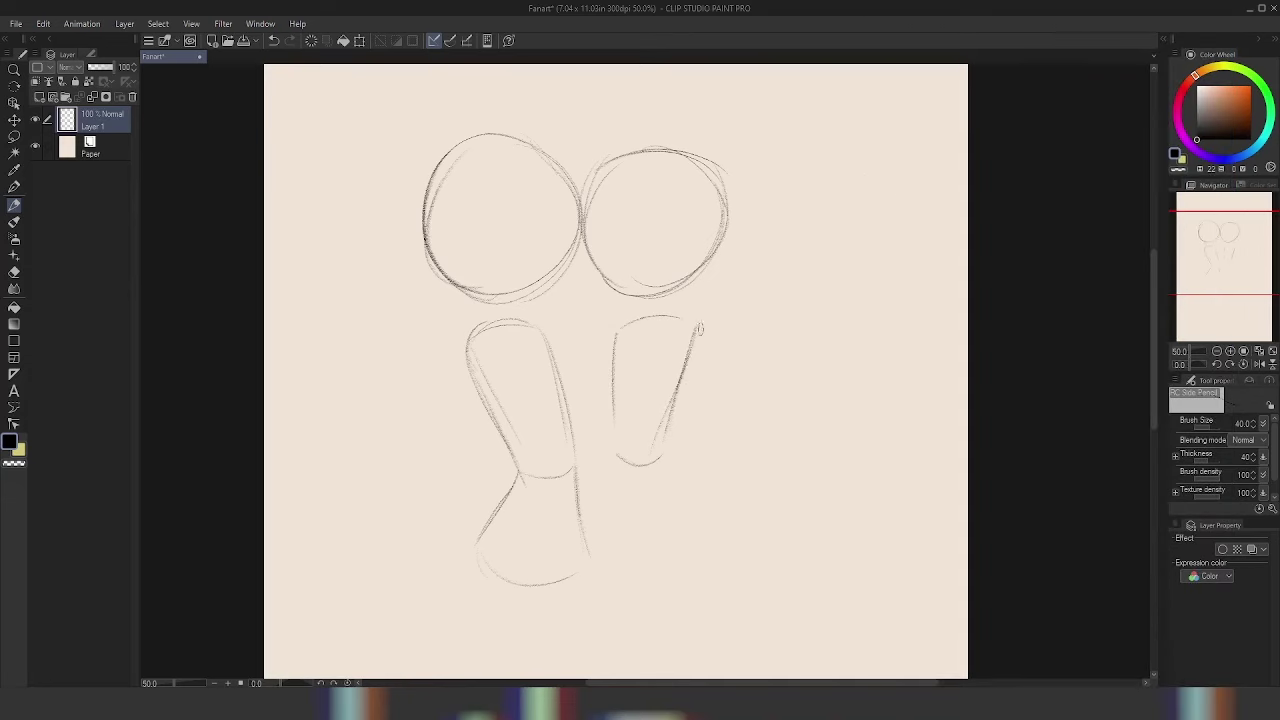
left_click_drag(703, 322, 673, 412)
left_click_drag(620, 328, 686, 317)
key("ctrl+z")
key("ctrl+y")
key("ctrl+z")
key("ctrl+y")
- Add the right figure's neck beneath its head and sketch its flared hips below the waist
mouse_move(684, 304)
left_mouse_down()
mouse_move(647, 314)
mouse_move(694, 320)
mouse_move(698, 276)
left_mouse_up()
key("ctrl+z")
left_click_drag(669, 453, 685, 494)
mouse_move(617, 466)
left_mouse_down()
mouse_move(614, 546)
mouse_move(696, 531)
mouse_move(682, 543)
mouse_move(707, 523)
mouse_move(671, 444)
mouse_move(703, 520)
mouse_move(680, 456)
left_mouse_up()
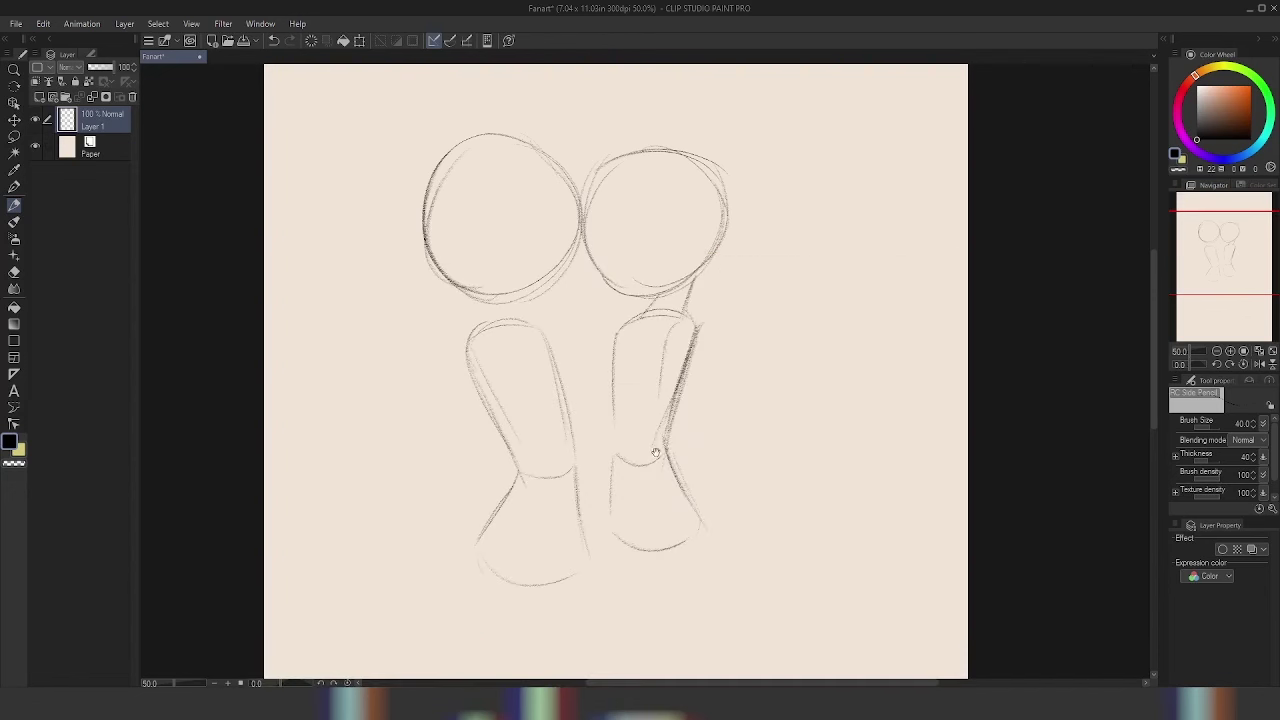
- Sketch a forearm crossing between the two torsos and the arm lines over the left figure's torso
mouse_move(654, 451)
left_mouse_down()
mouse_move(686, 434)
mouse_move(711, 446)
mouse_move(759, 403)
mouse_move(674, 429)
left_mouse_up()
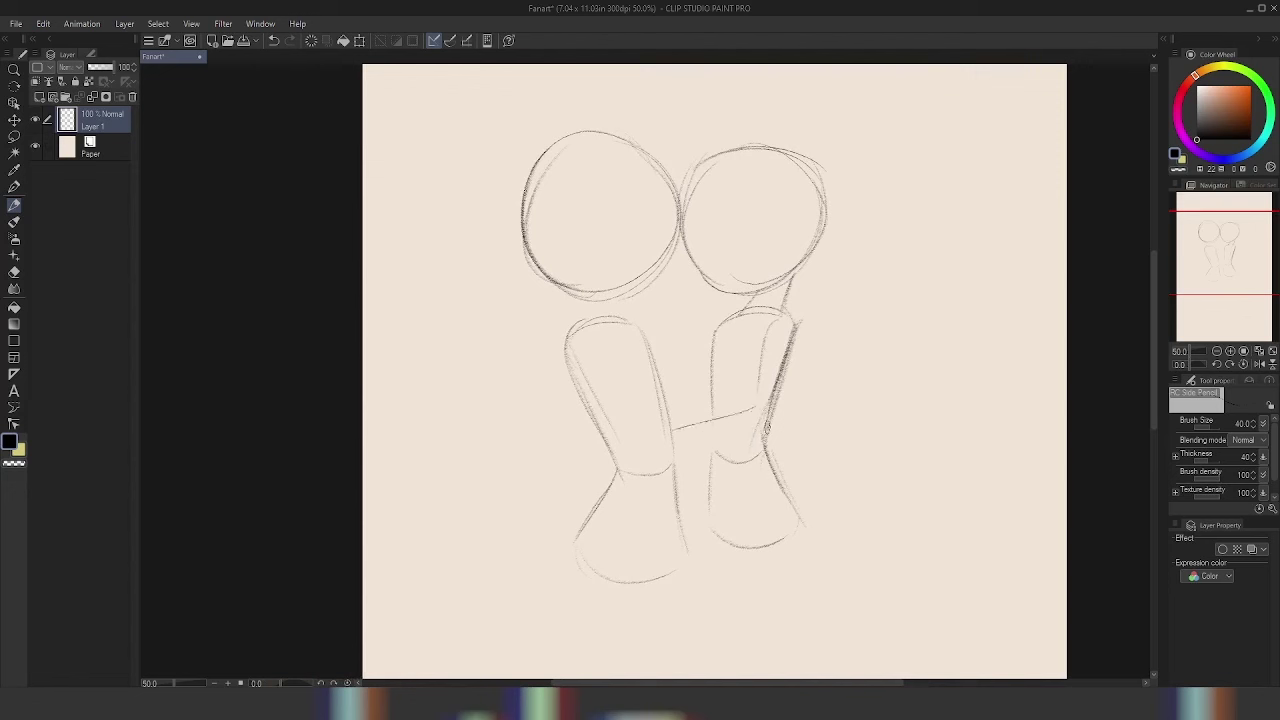
mouse_move(754, 404)
left_mouse_down()
mouse_move(759, 442)
mouse_move(665, 460)
left_mouse_up()
mouse_move(626, 365)
left_mouse_down()
mouse_move(643, 326)
mouse_move(671, 433)
left_mouse_up()
left_click_drag(622, 368, 650, 432)
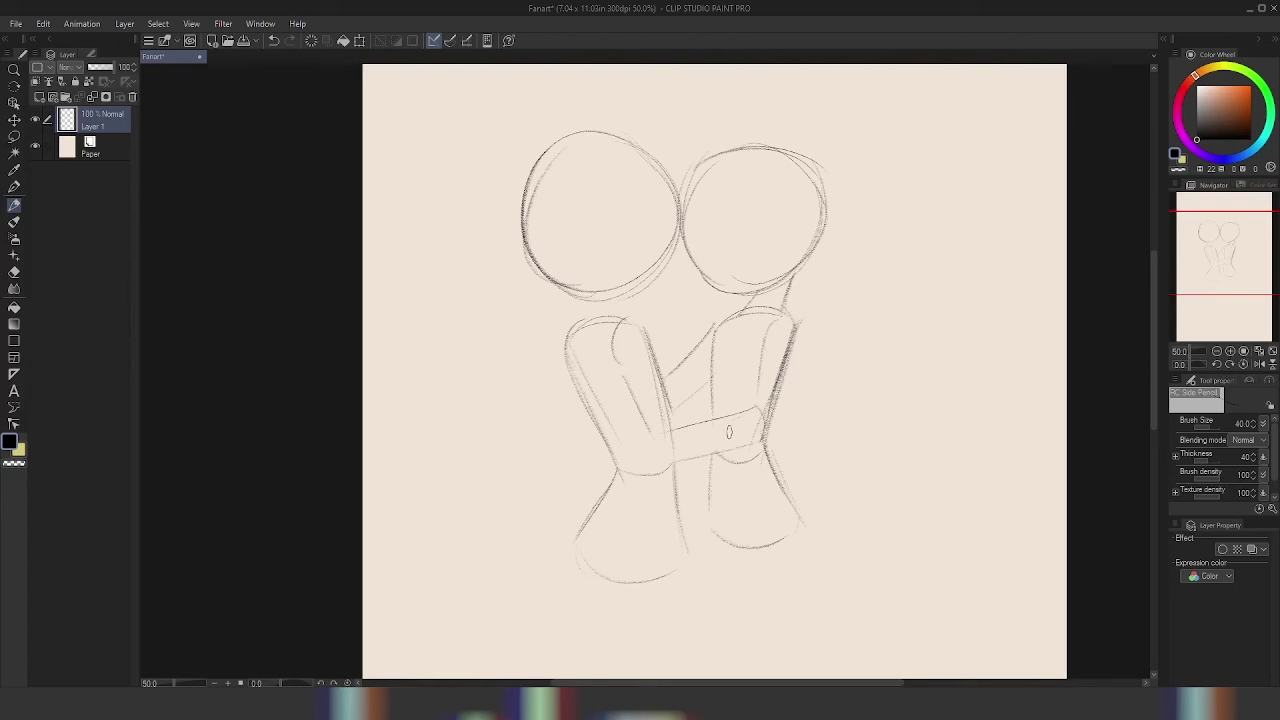
- Redraw the crossing forearm with bolder edges and form a pointed elbow at the right figure's waist
left_click_drag(668, 418, 760, 405)
scroll(706, 424, "up", 1)
key("ctrl+z")
mouse_move(668, 416)
left_mouse_down()
mouse_move(772, 402)
mouse_move(750, 413)
left_mouse_up()
key("ctrl+z")
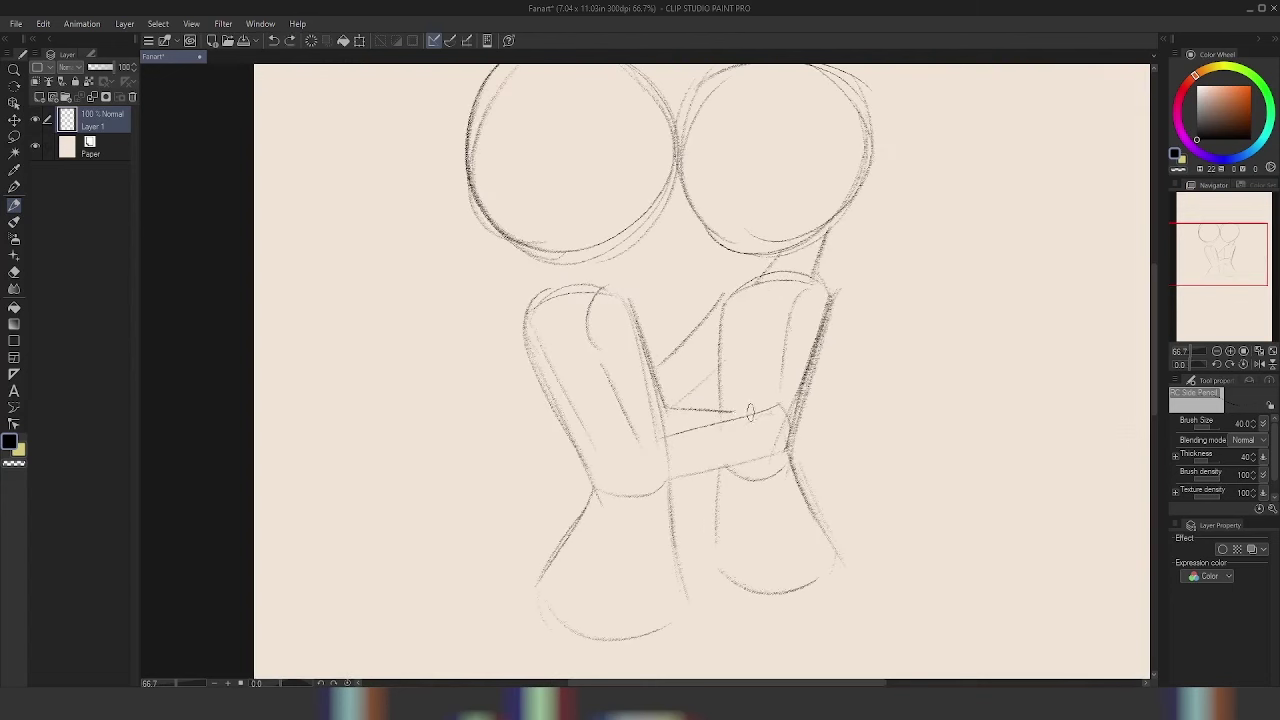
left_click_drag(650, 452, 750, 436)
mouse_move(650, 452)
left_mouse_down()
mouse_move(770, 428)
mouse_move(774, 444)
mouse_move(753, 437)
mouse_move(782, 466)
left_mouse_up()
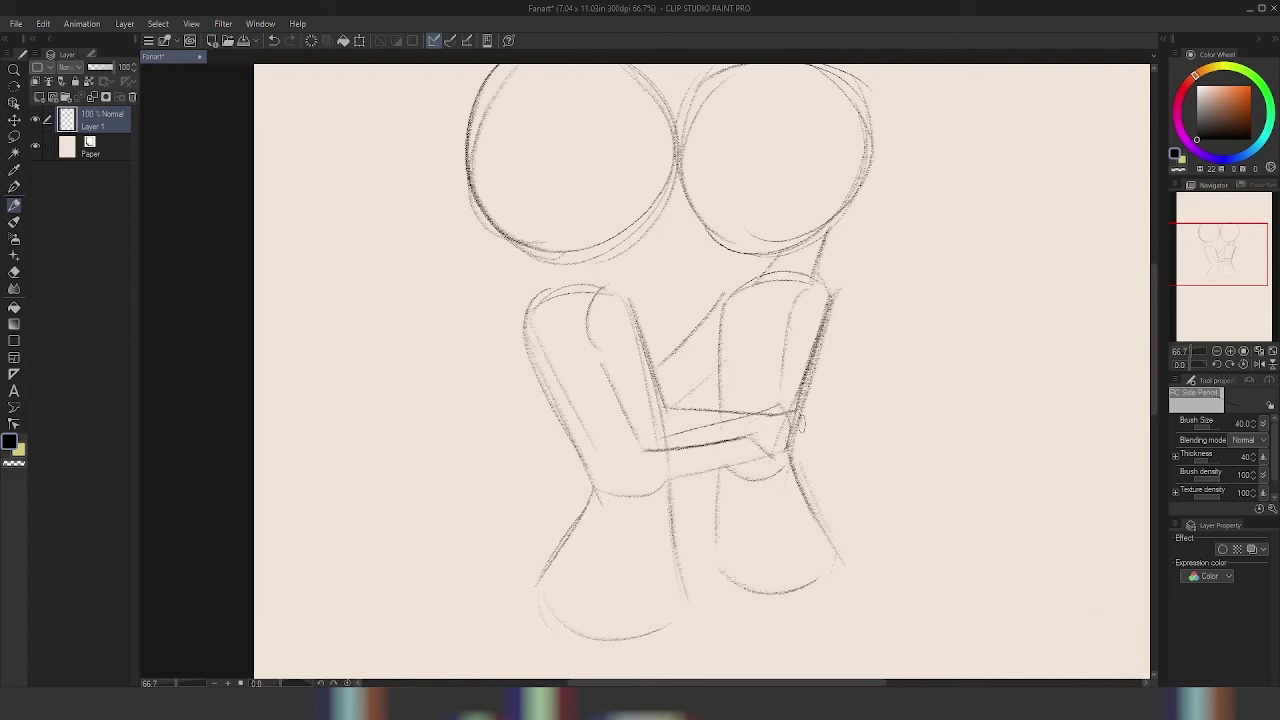
mouse_move(782, 450)
left_mouse_down()
mouse_move(754, 433)
mouse_move(790, 474)
left_mouse_up()
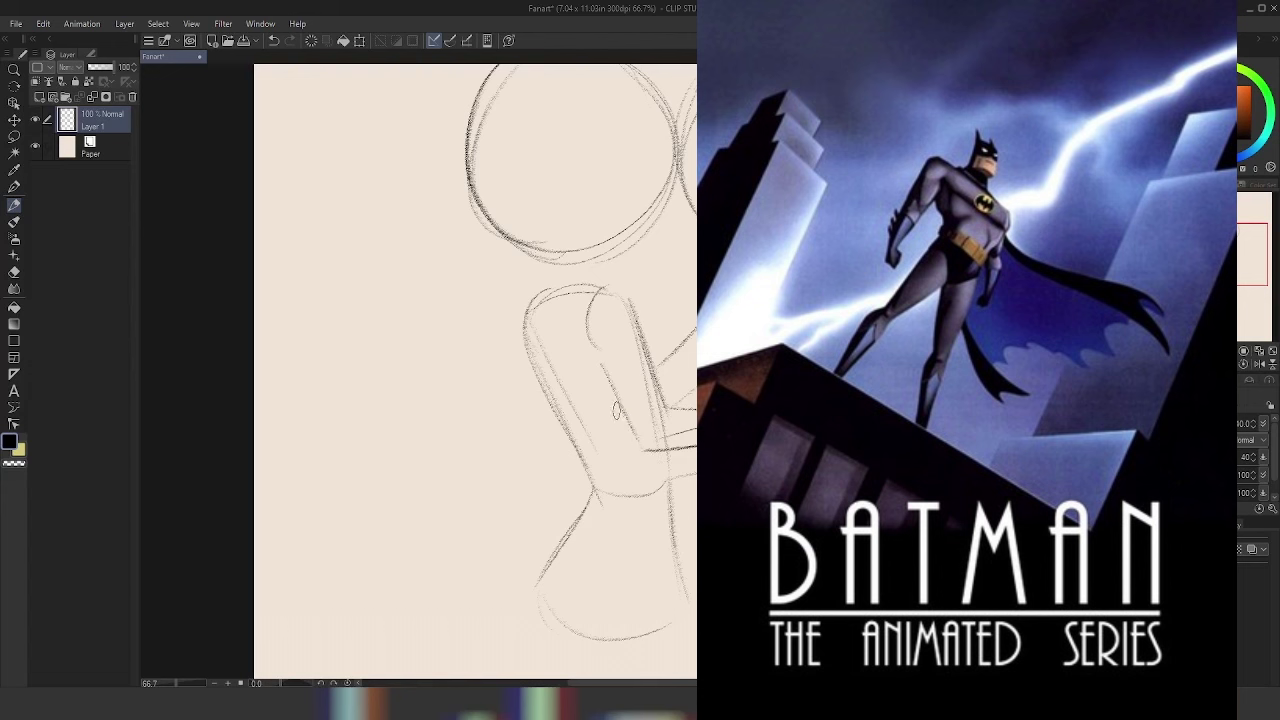
- Rough in the hands at the left figure's waist and add neck lines between its head and shoulders
left_click_drag(594, 408, 638, 443)
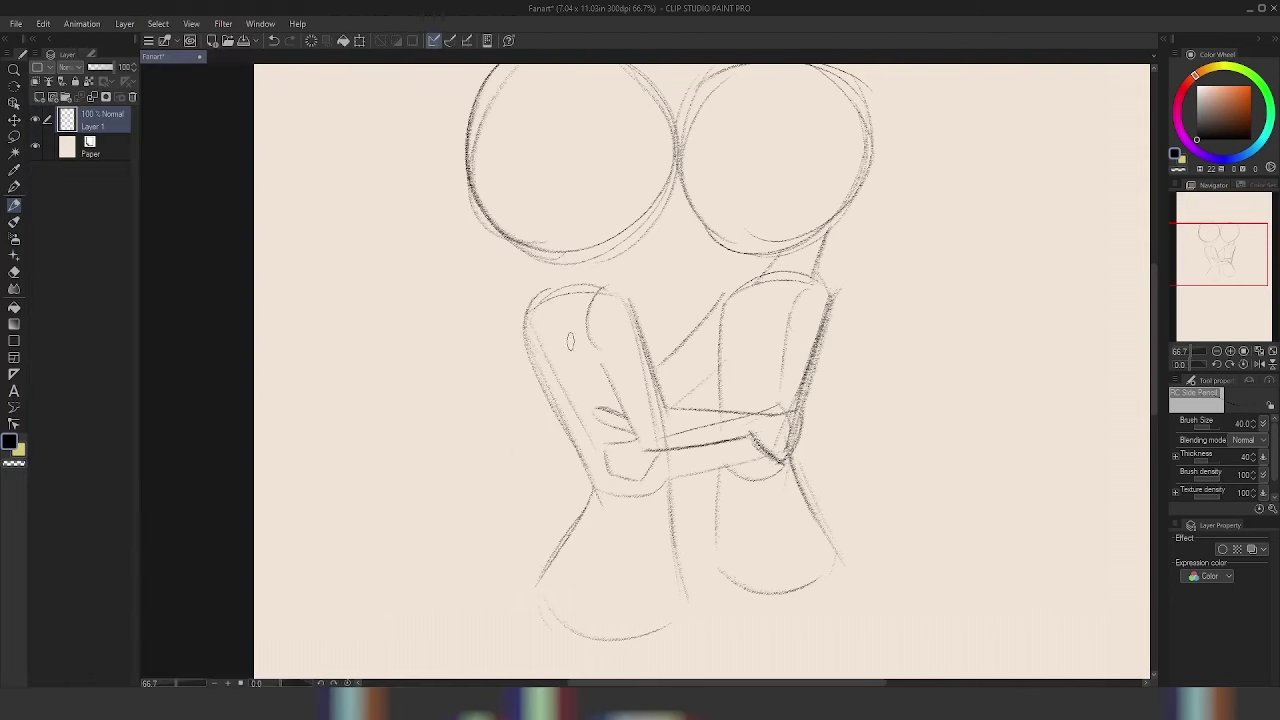
left_click_drag(557, 420, 546, 442)
left_click_drag(535, 298, 525, 382)
left_click_drag(539, 262, 541, 299)
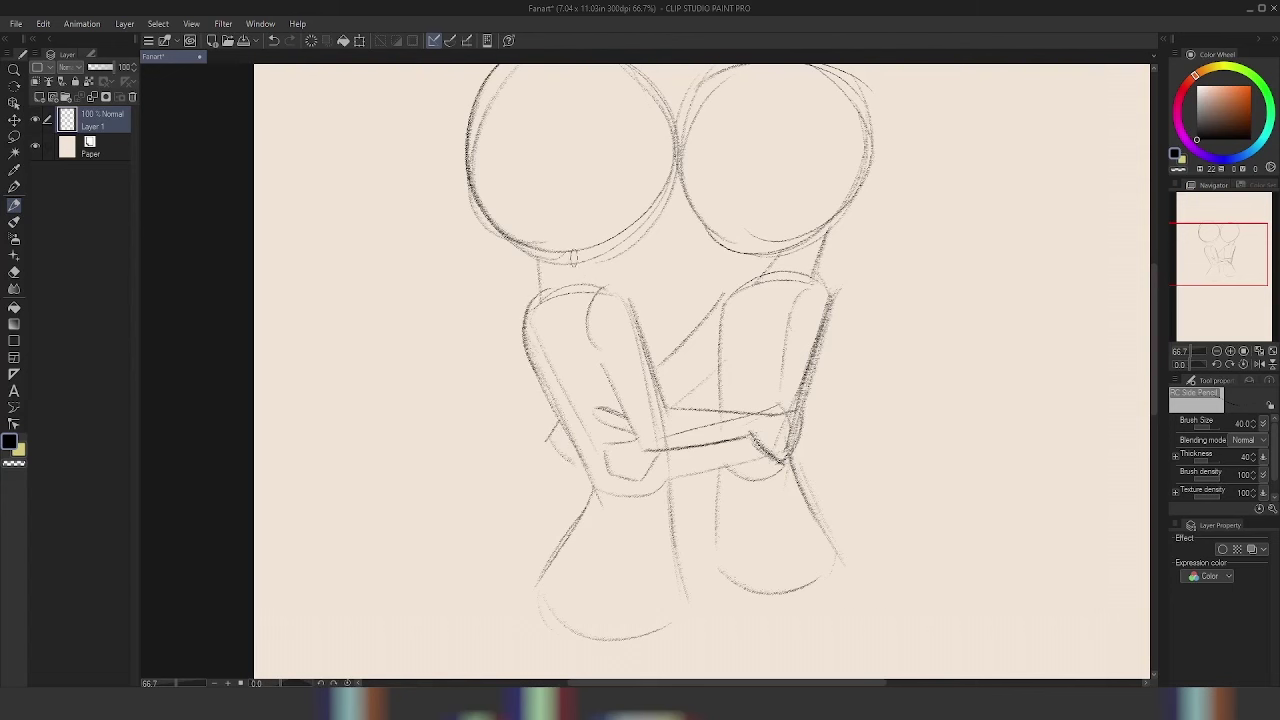
left_click_drag(572, 257, 592, 285)
- Sketch the left figure's two upper legs extending down from the hips
scroll(714, 480, "down", 5)
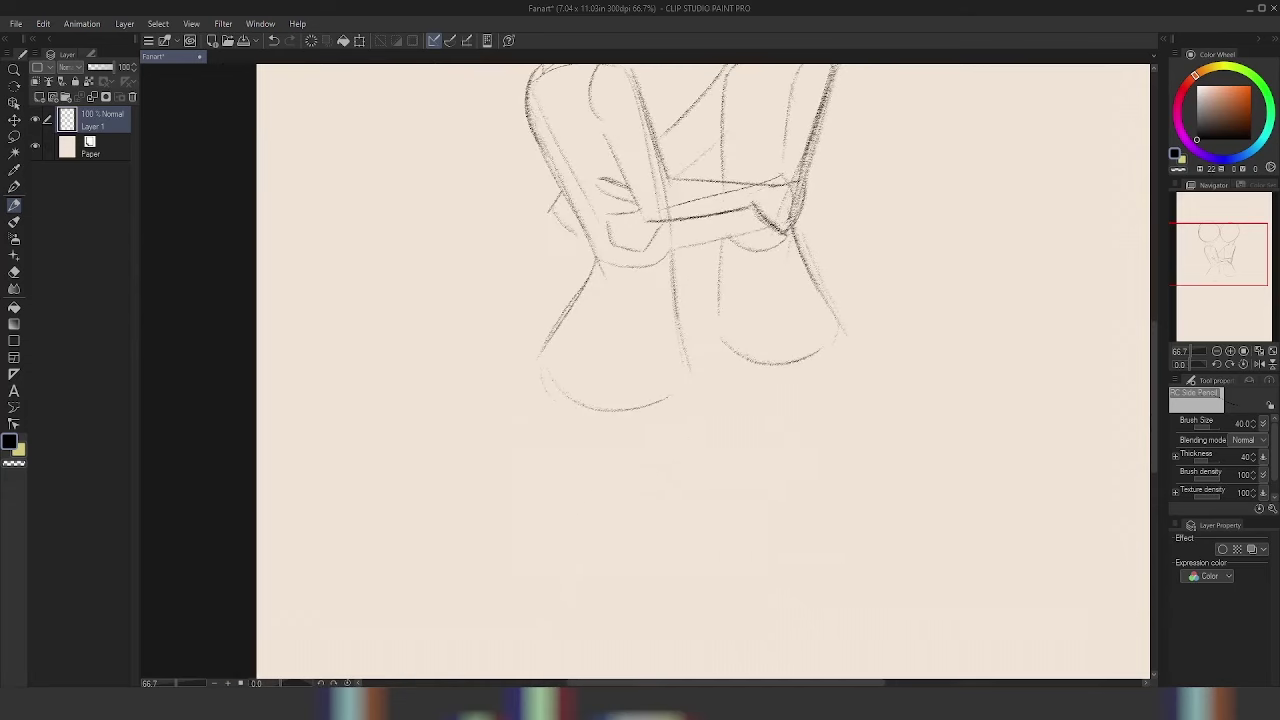
left_click_drag(693, 372, 668, 566)
key("ctrl+z")
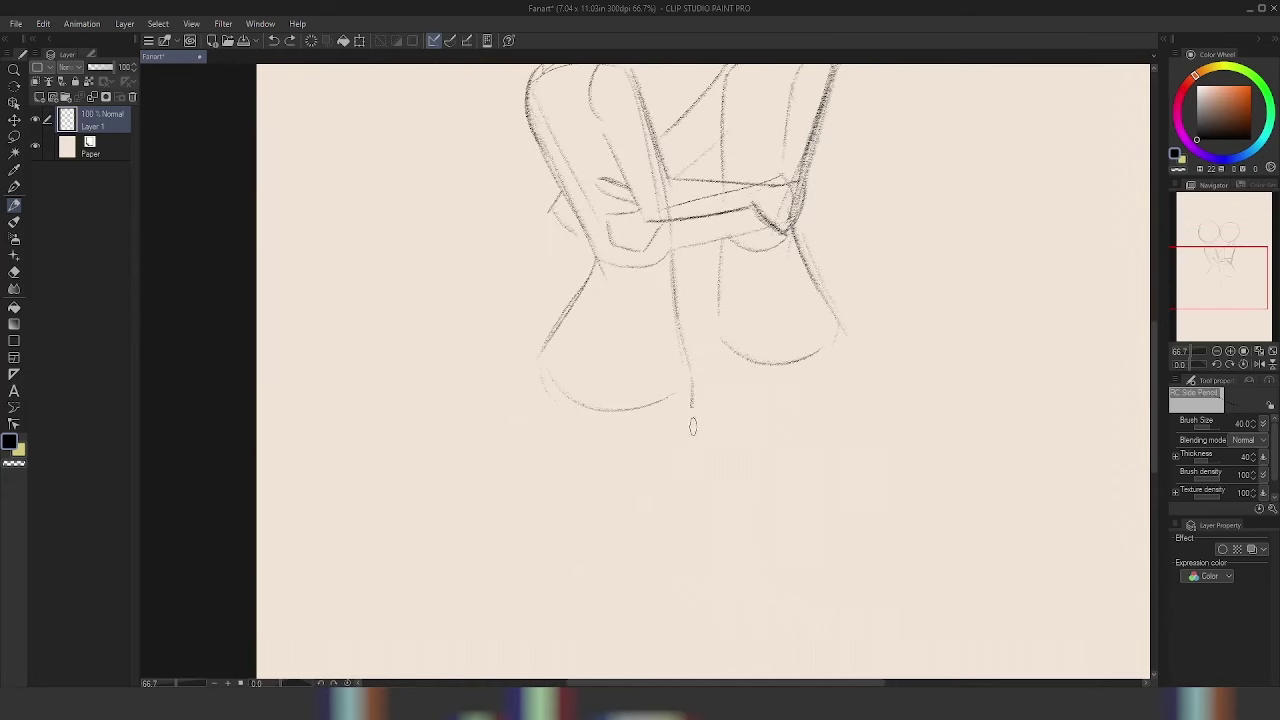
left_click_drag(692, 405, 684, 572)
left_click_drag(631, 408, 652, 598)
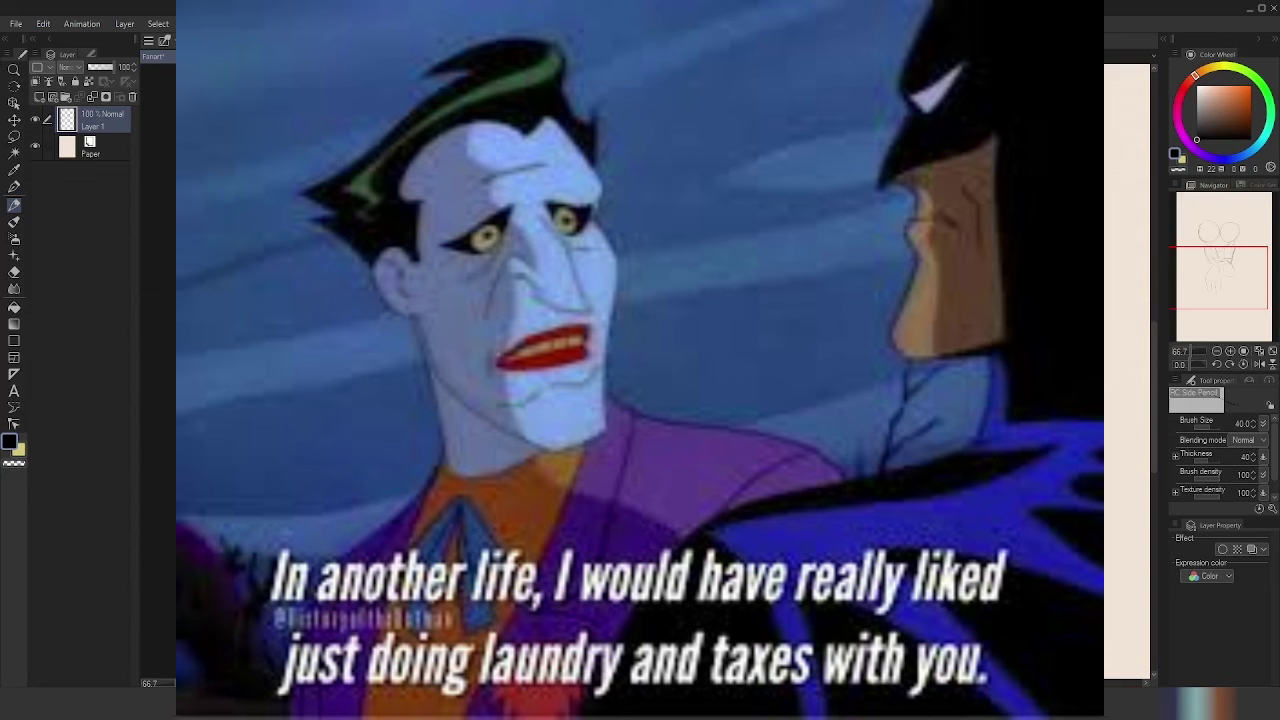
- Sketch the right figure's two upper legs below the hips and reinforce the outer hip line
scroll(640, 360, "right", 2)
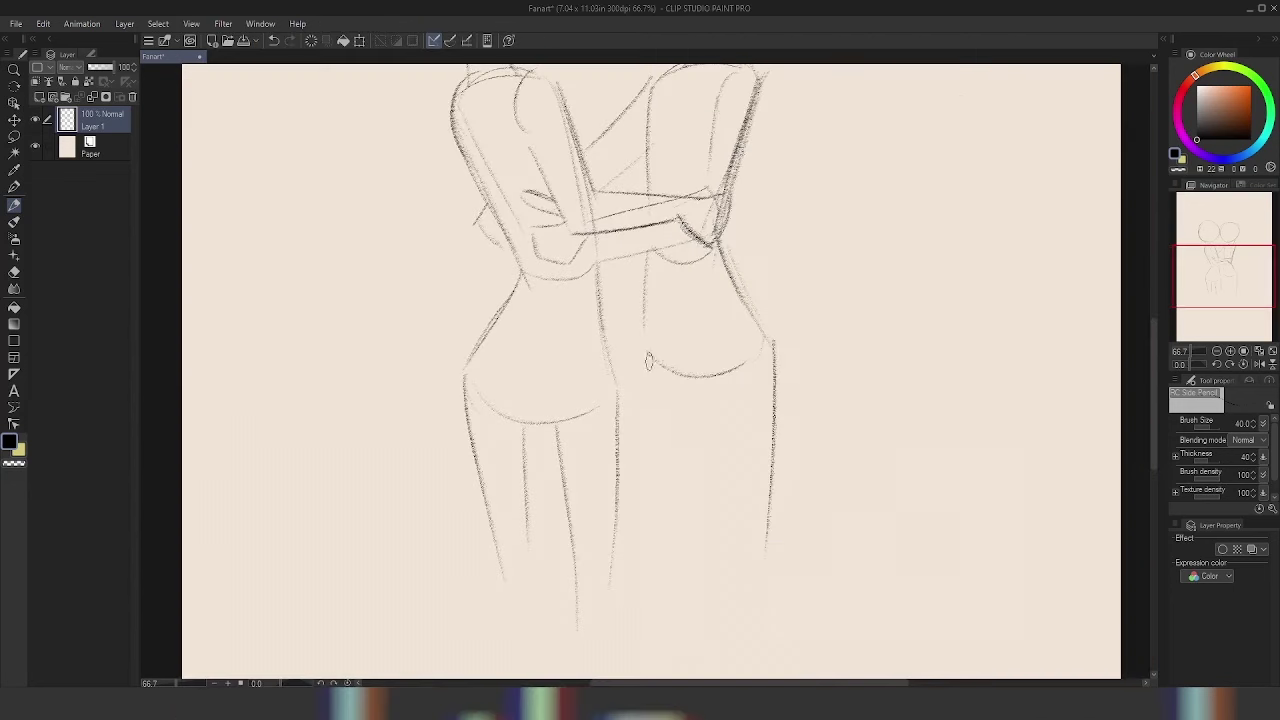
left_click_drag(647, 353, 650, 508)
mouse_move(685, 398)
left_mouse_down()
mouse_move(731, 441)
mouse_move(701, 426)
mouse_move(706, 520)
left_mouse_up()
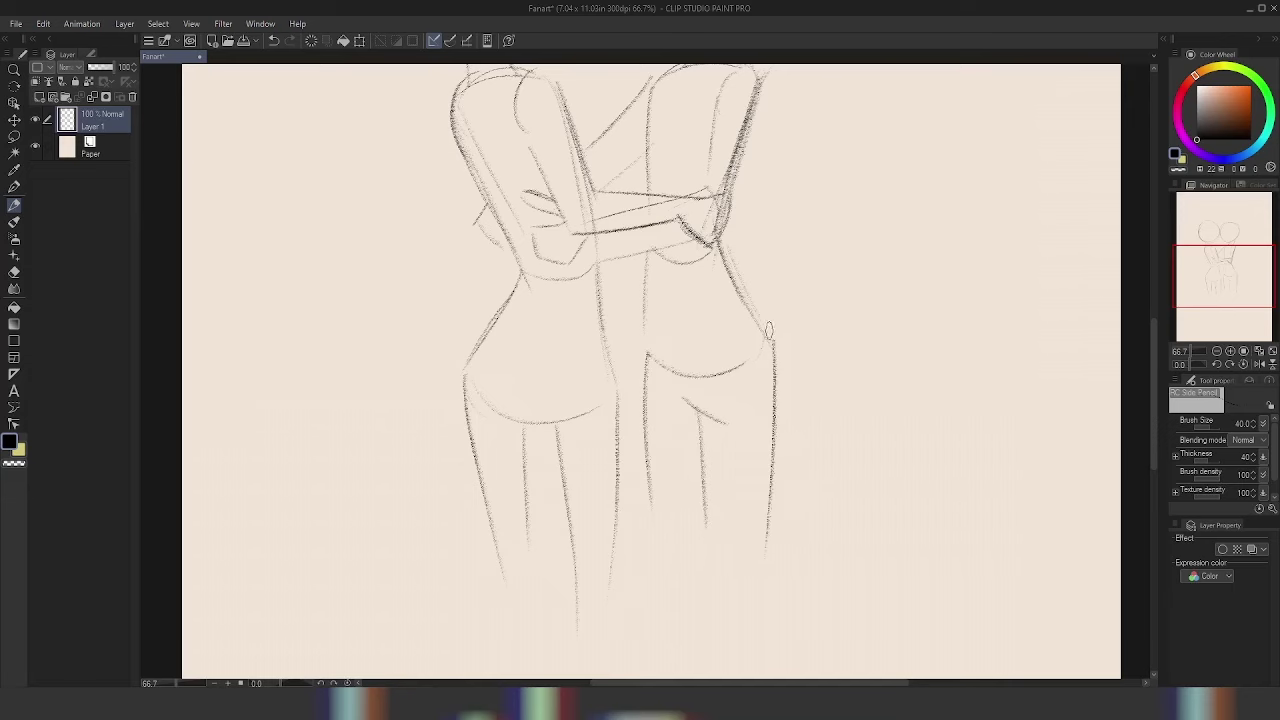
left_click_drag(769, 330, 775, 445)
- Sketch a rounded backpack outline behind the right figure's shoulder and back
scroll(768, 535, "up", 3)
scroll(750, 440, "down", 2)
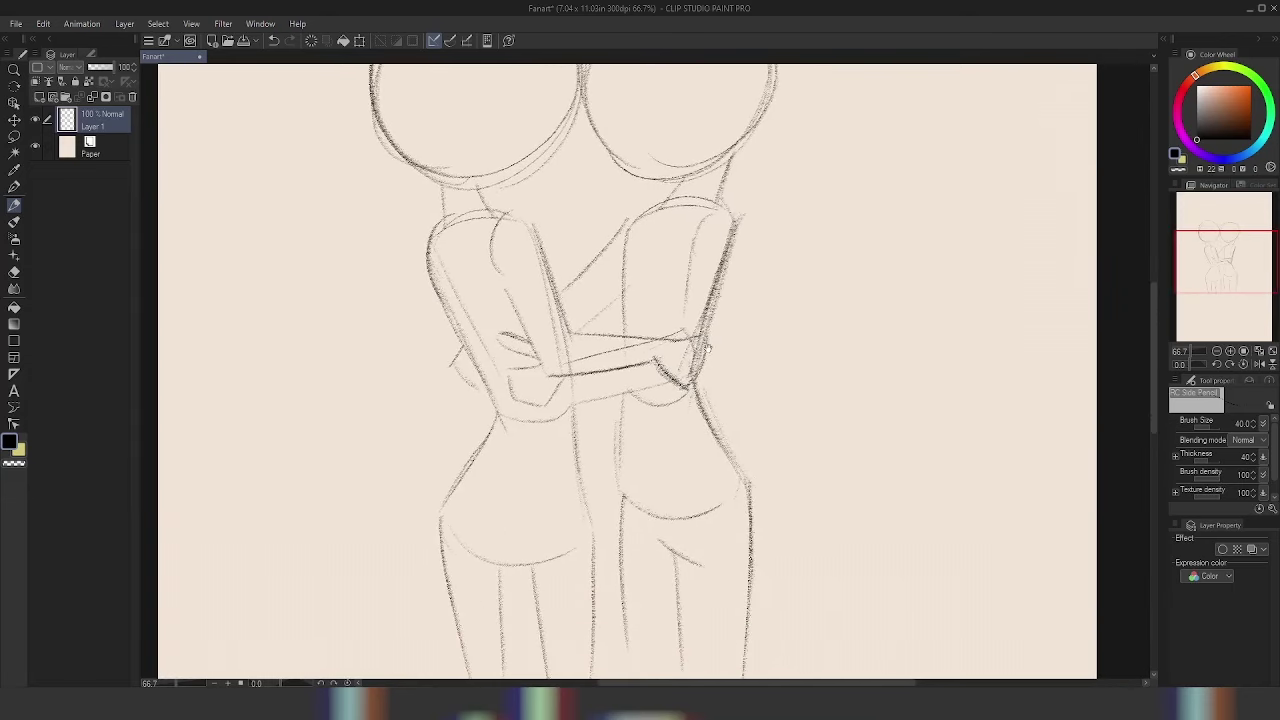
scroll(709, 350, "up", 2)
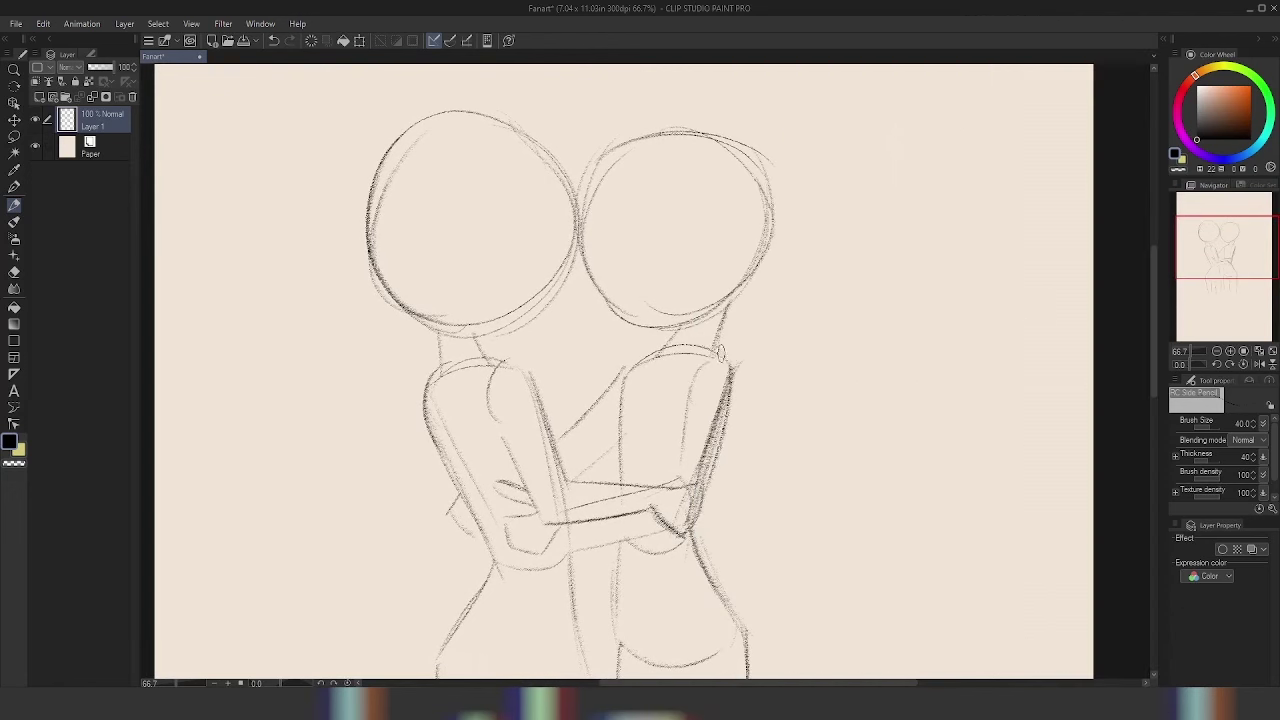
left_click_drag(706, 352, 770, 362)
mouse_move(733, 362)
left_mouse_down()
mouse_move(771, 372)
mouse_move(763, 494)
mouse_move(698, 514)
left_mouse_up()
key("ctrl+z")
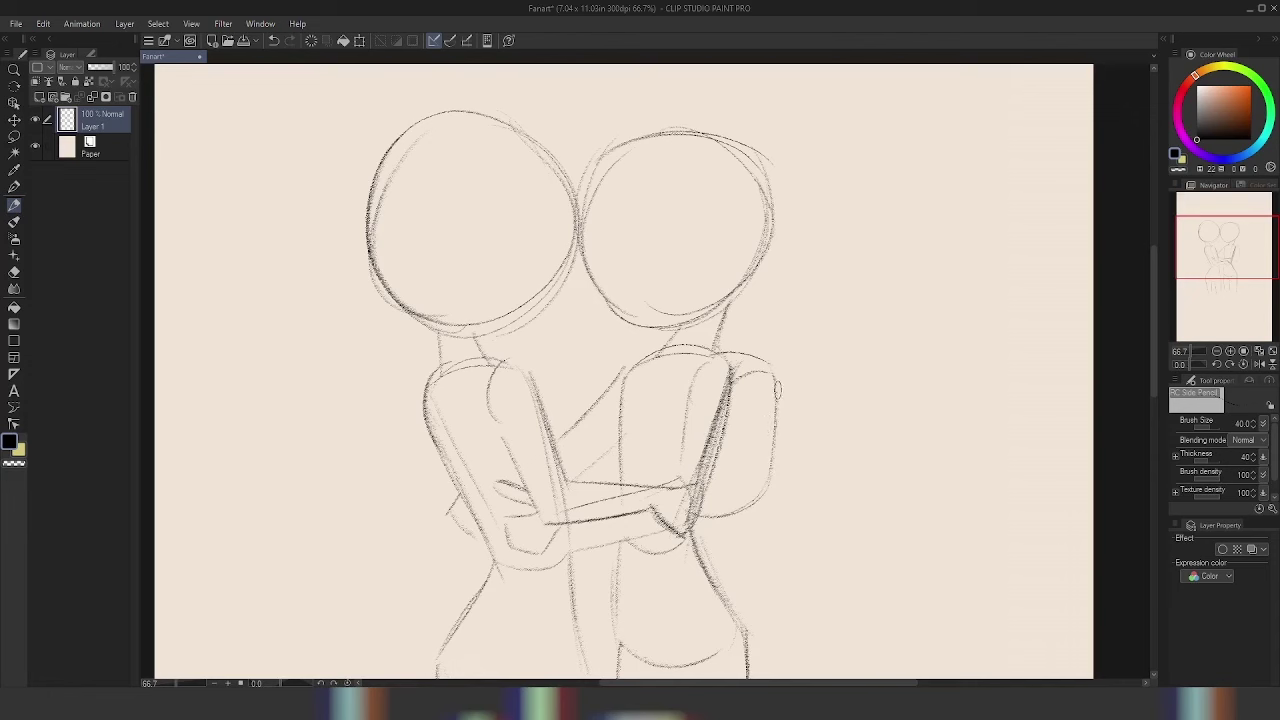
- Add an angular pocket shape to the lower part of the backpack
scroll(786, 376, "down", 1)
scroll(811, 370, "down", 1)
scroll(815, 366, "up", 2)
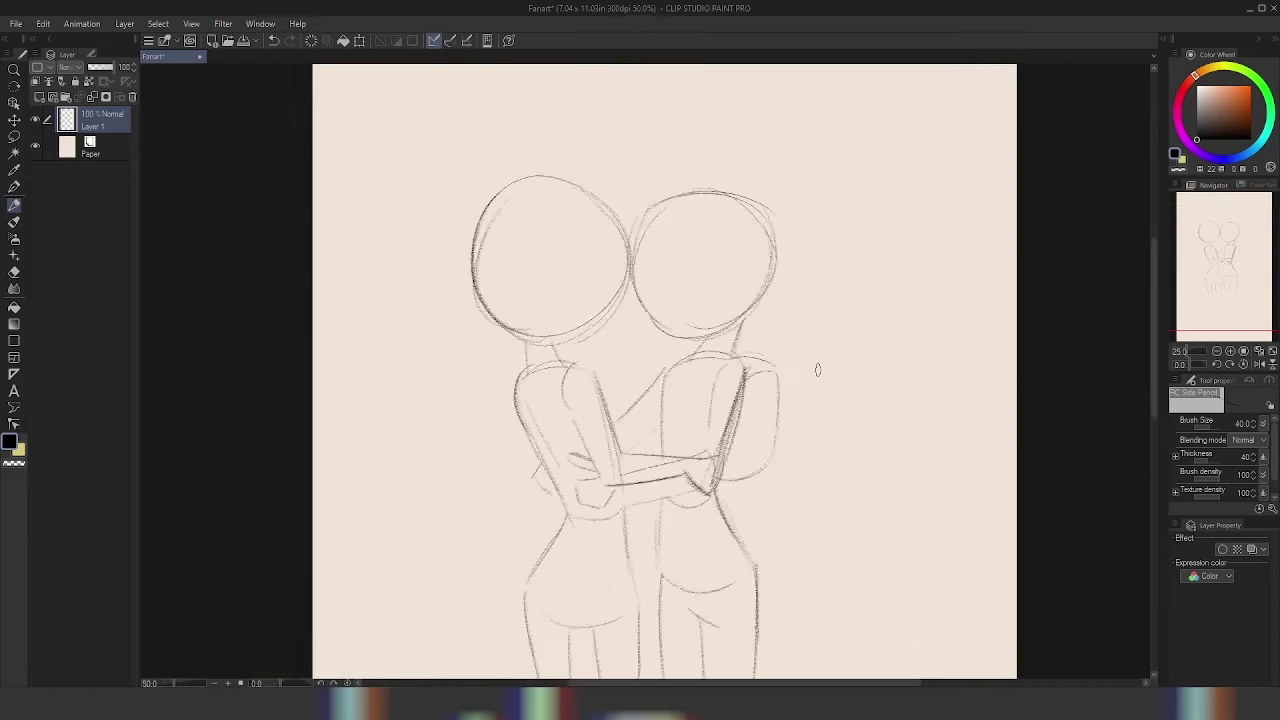
mouse_move(761, 437)
left_mouse_down()
mouse_move(761, 402)
mouse_move(702, 433)
mouse_move(769, 399)
mouse_move(753, 425)
mouse_move(696, 438)
mouse_move(772, 396)
mouse_move(702, 434)
mouse_move(765, 404)
mouse_move(757, 458)
left_mouse_up()
key("ctrl+z")
scroll(705, 430, "up", 1)
key("ctrl+z")
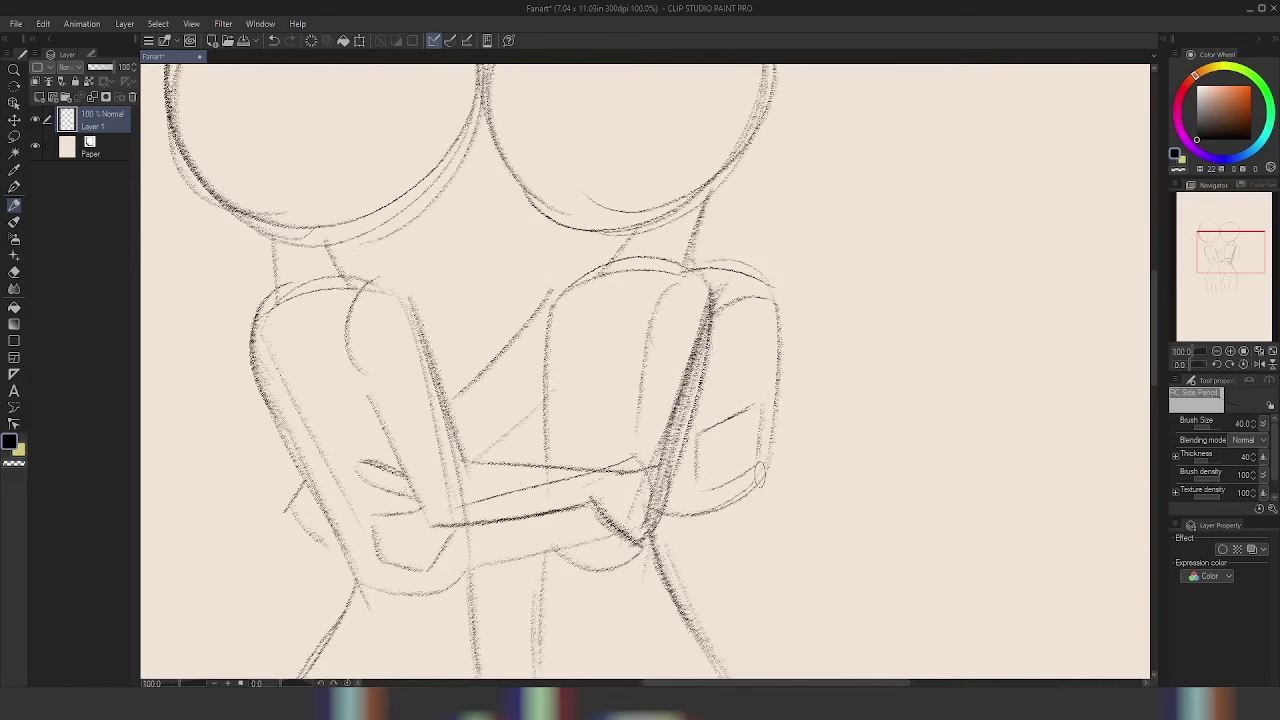
- Strengthen the right figure's upper arm outline, from the shoulder down to the elbow
scroll(815, 392, "down", 3)
scroll(822, 389, "up", 2)
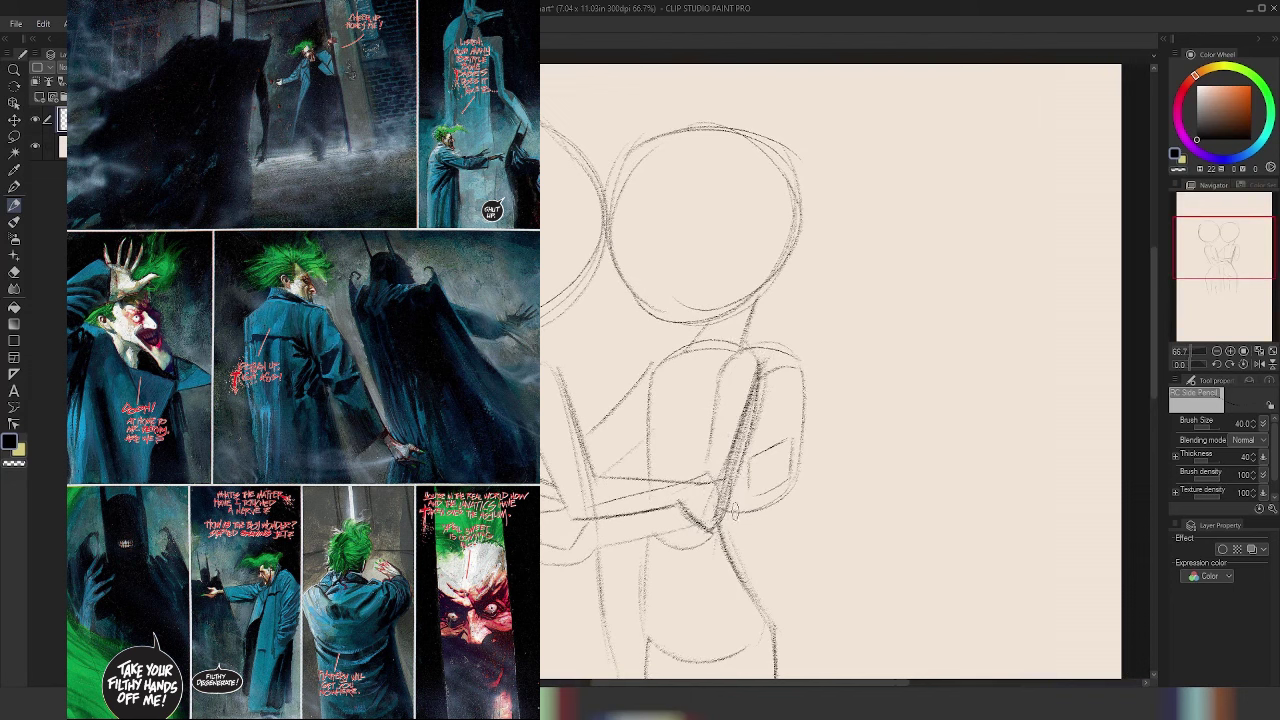
scroll(719, 399, "down", 2)
scroll(741, 410, "down", 1)
scroll(741, 410, "up", 2)
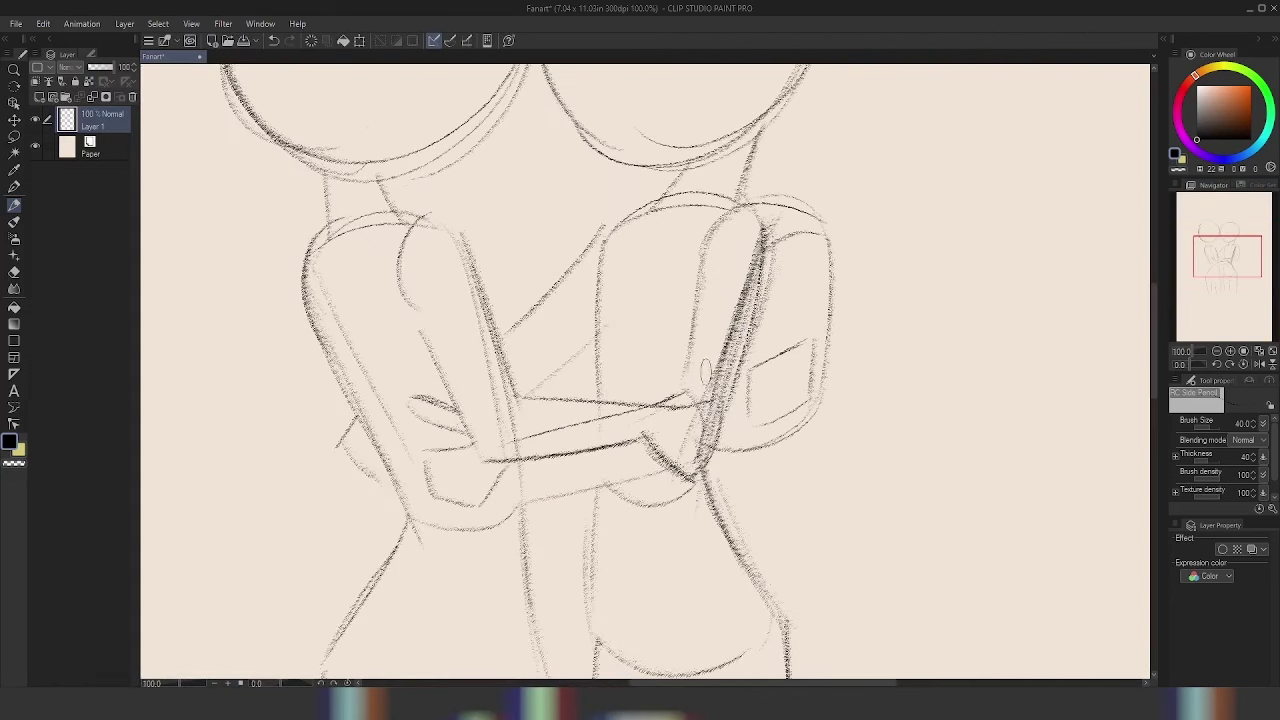
left_click_drag(695, 262, 688, 355)
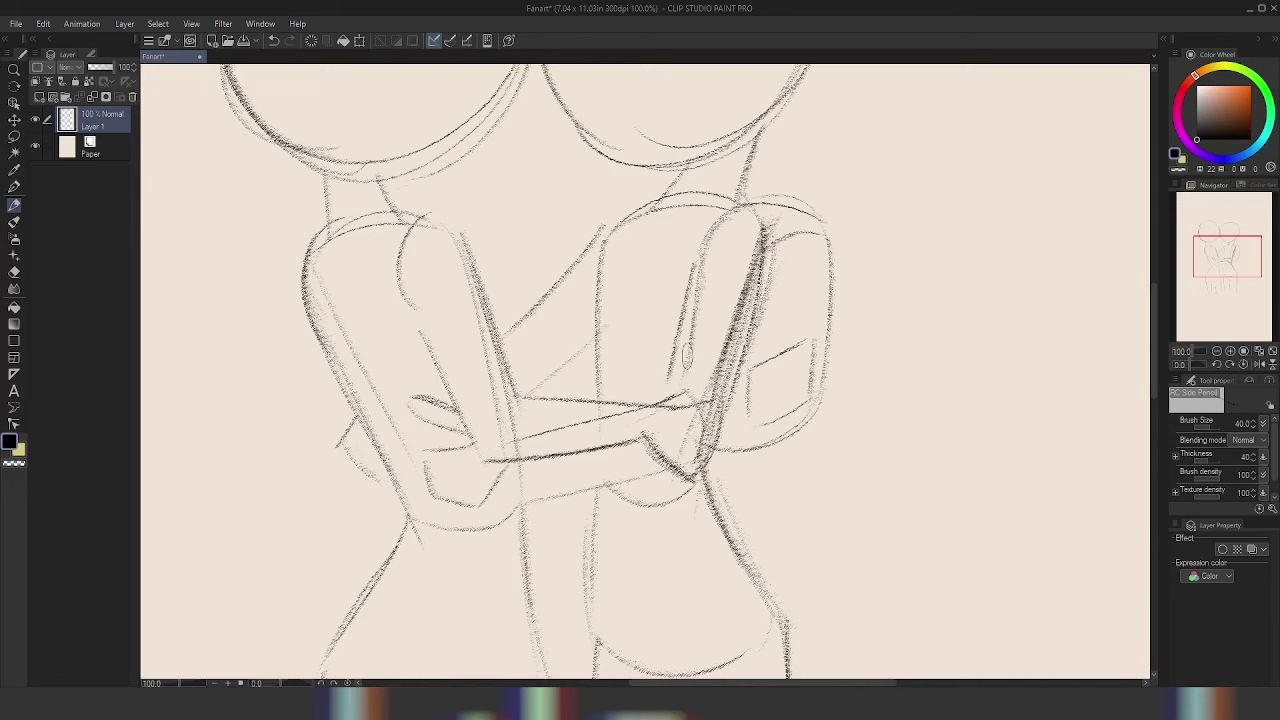
left_click_drag(702, 236, 681, 320)
left_click_drag(770, 215, 756, 312)
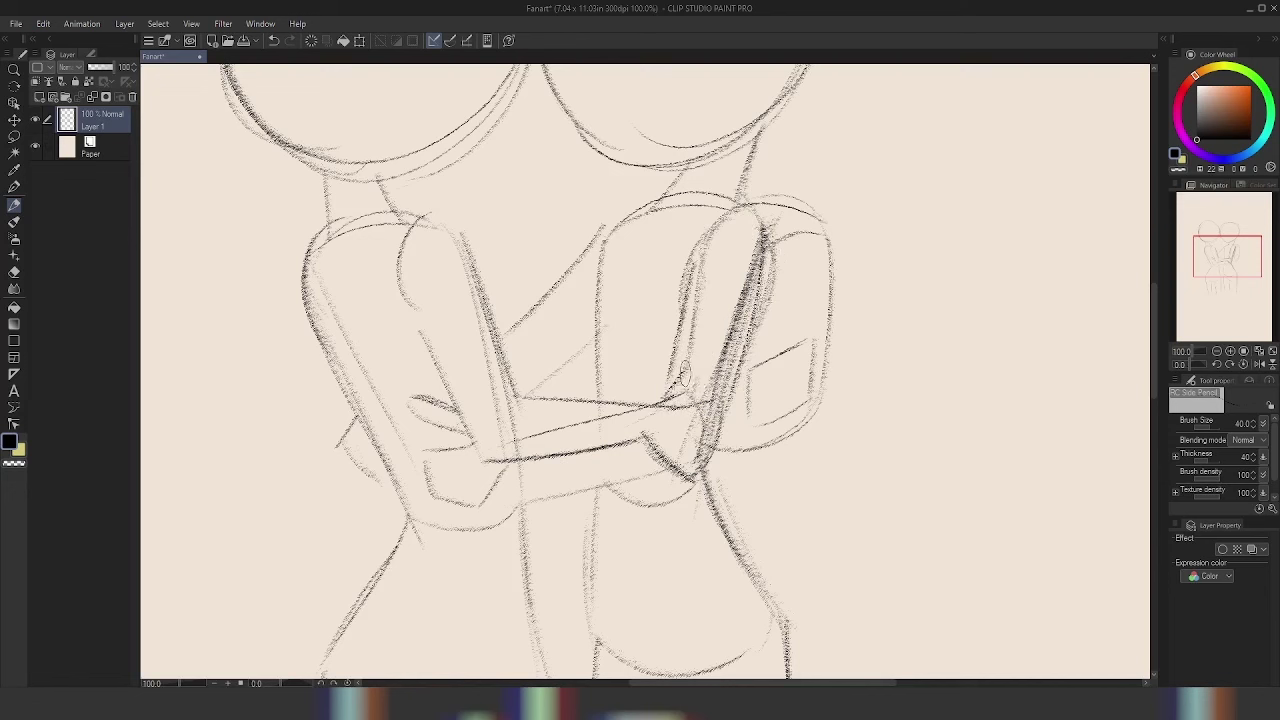
- Sketch the small curled shapes around the right figure's elbow and darken its lower edge with short strokes
left_click_drag(700, 340, 700, 378)
key("ctrl+z")
mouse_move(693, 347)
left_mouse_down()
mouse_move(697, 375)
mouse_move(721, 358)
left_mouse_up()
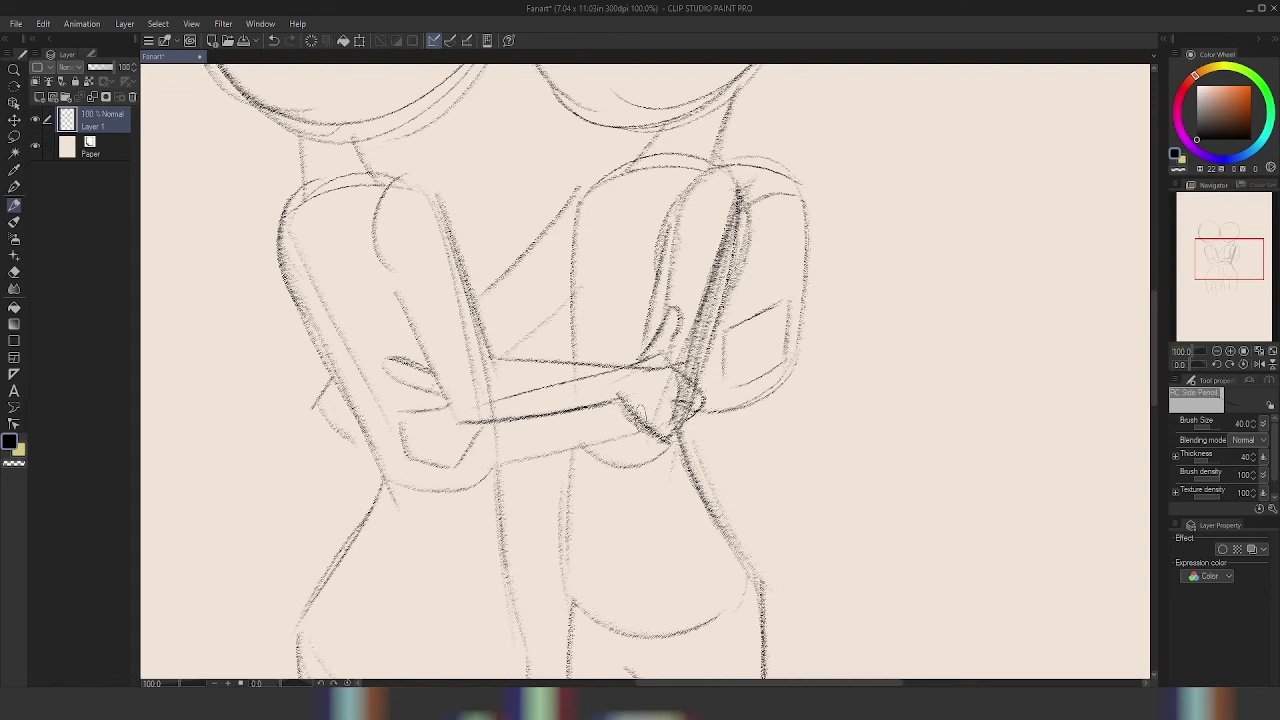
mouse_move(640, 413)
left_mouse_down()
mouse_move(625, 425)
mouse_move(645, 450)
mouse_move(688, 430)
left_mouse_up()
mouse_move(676, 402)
left_mouse_down()
mouse_move(687, 430)
mouse_move(676, 438)
left_mouse_up()
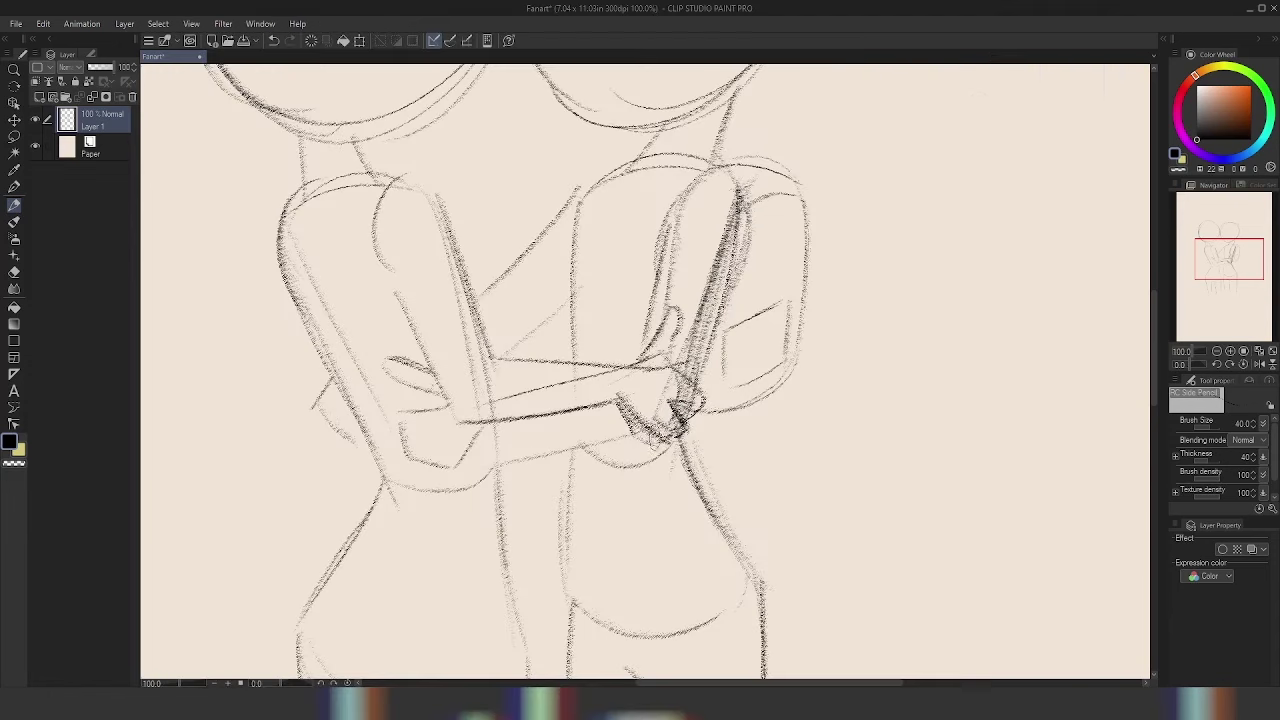
mouse_move(645, 420)
left_mouse_down()
mouse_move(660, 445)
mouse_move(676, 425)
left_mouse_up()
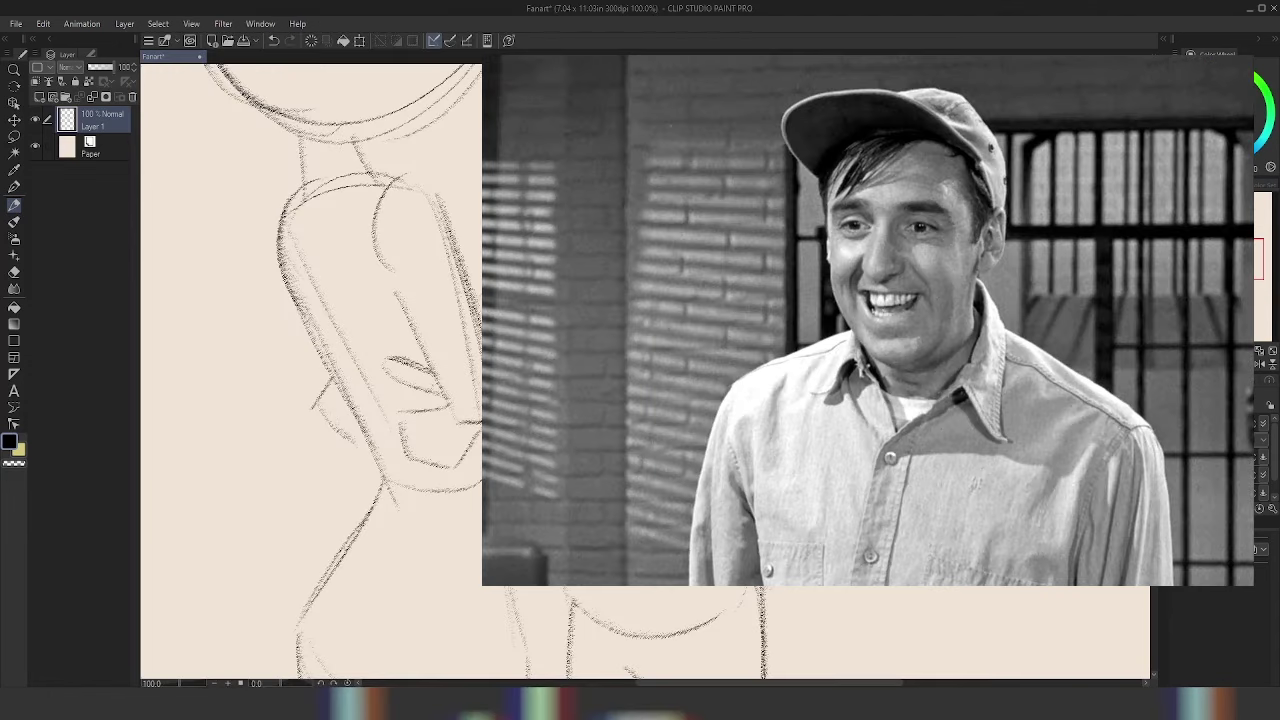
- Set the brush size to 25 and draw a rounded curve around the crossing forearm beside the left figure's torso
scroll(645, 370, "down", 3)
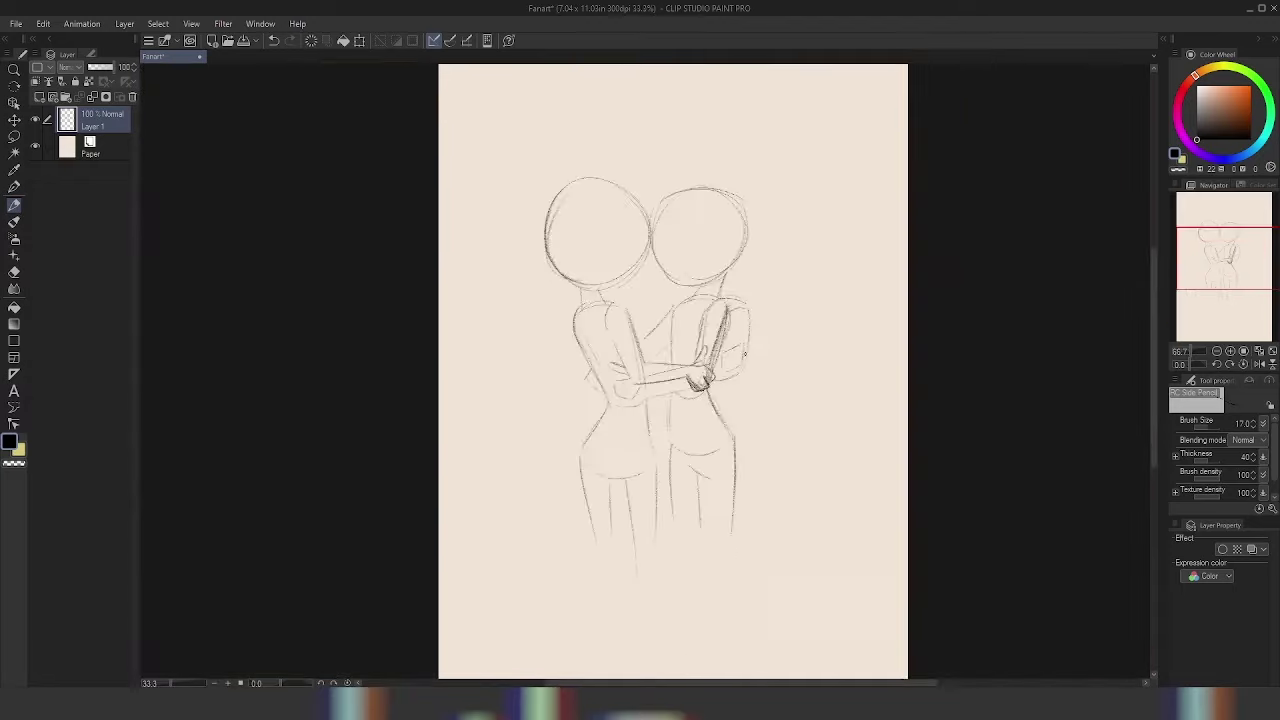
scroll(645, 370, "up", 3)
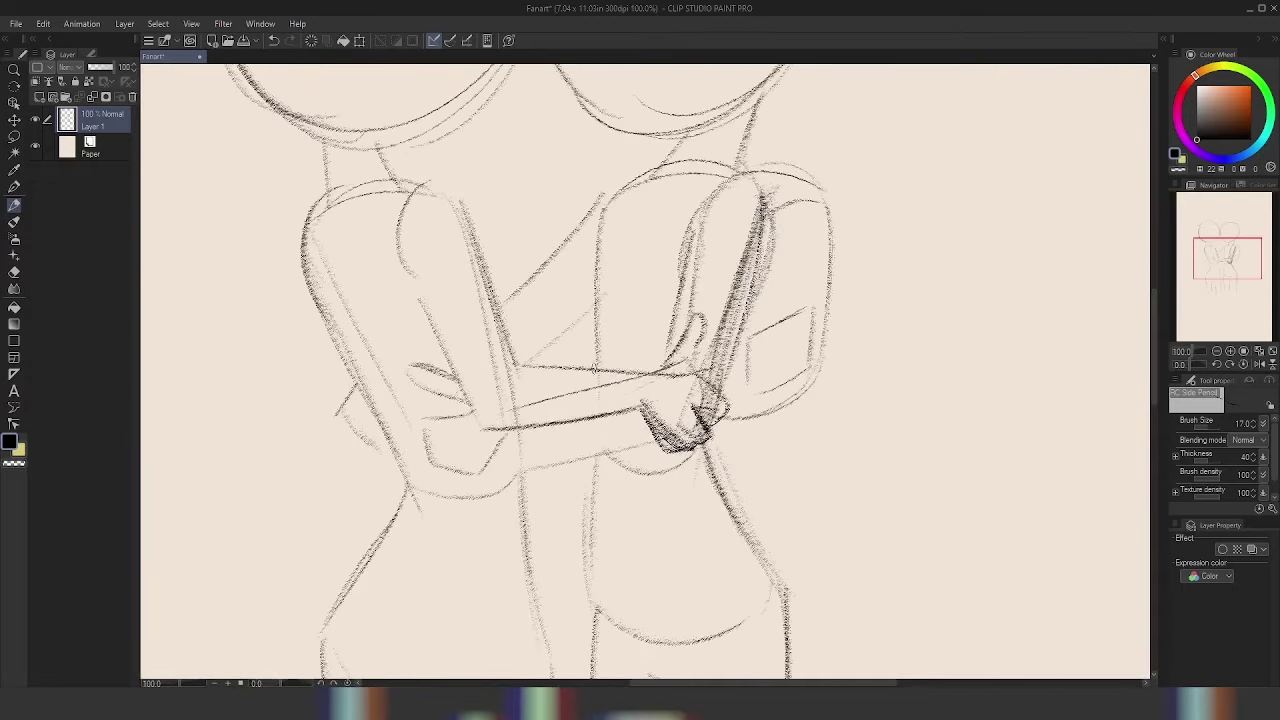
left_click_drag(606, 422, 756, 362)
key("bracketright")
key("bracketright")
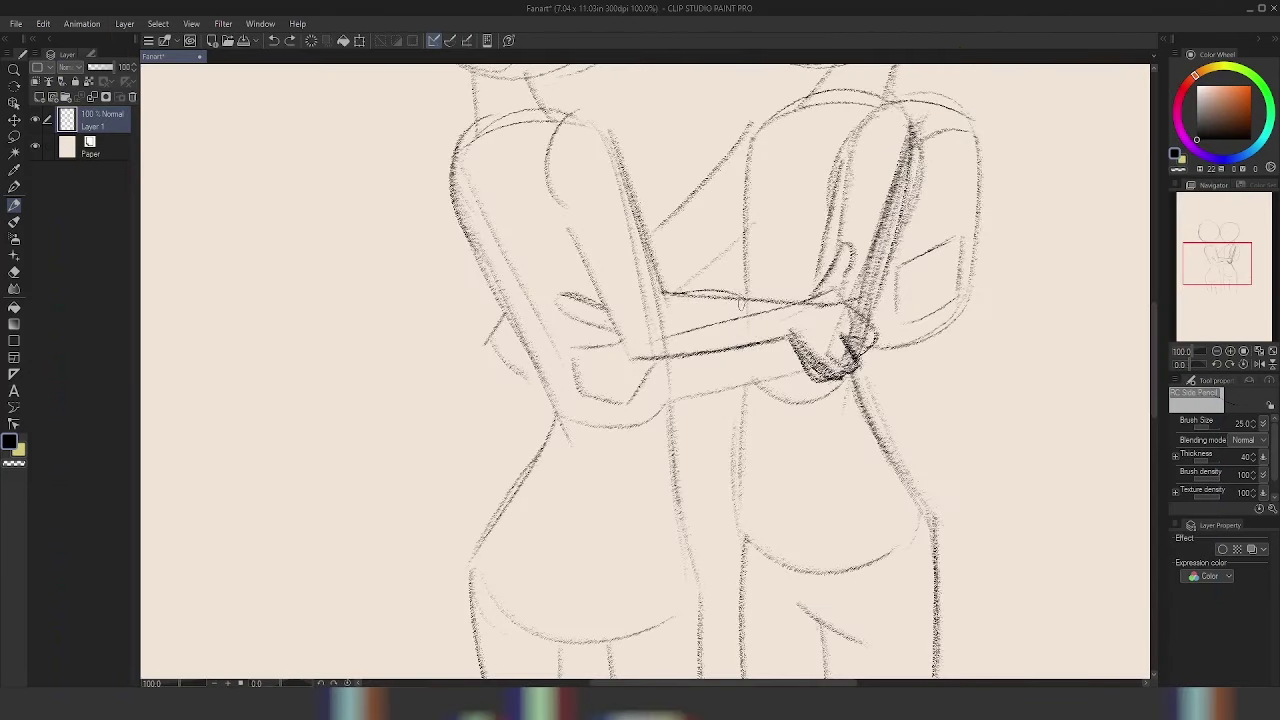
mouse_move(630, 345)
left_mouse_down()
mouse_move(666, 421)
mouse_move(650, 388)
mouse_move(742, 355)
left_mouse_up()
key("ctrl+z")
left_click_drag(741, 360, 737, 300)
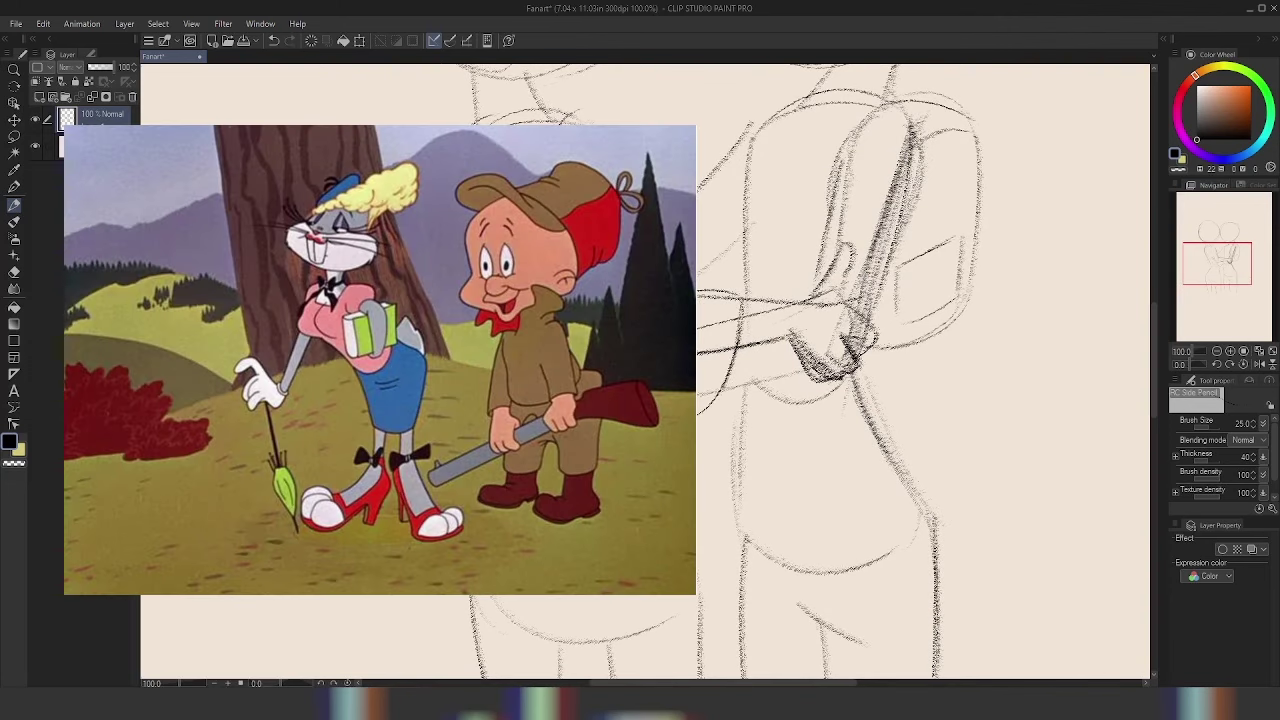
- Define the fingers of the hand resting on the left figure's waist with darker strokes
left_click_drag(624, 343, 704, 388)
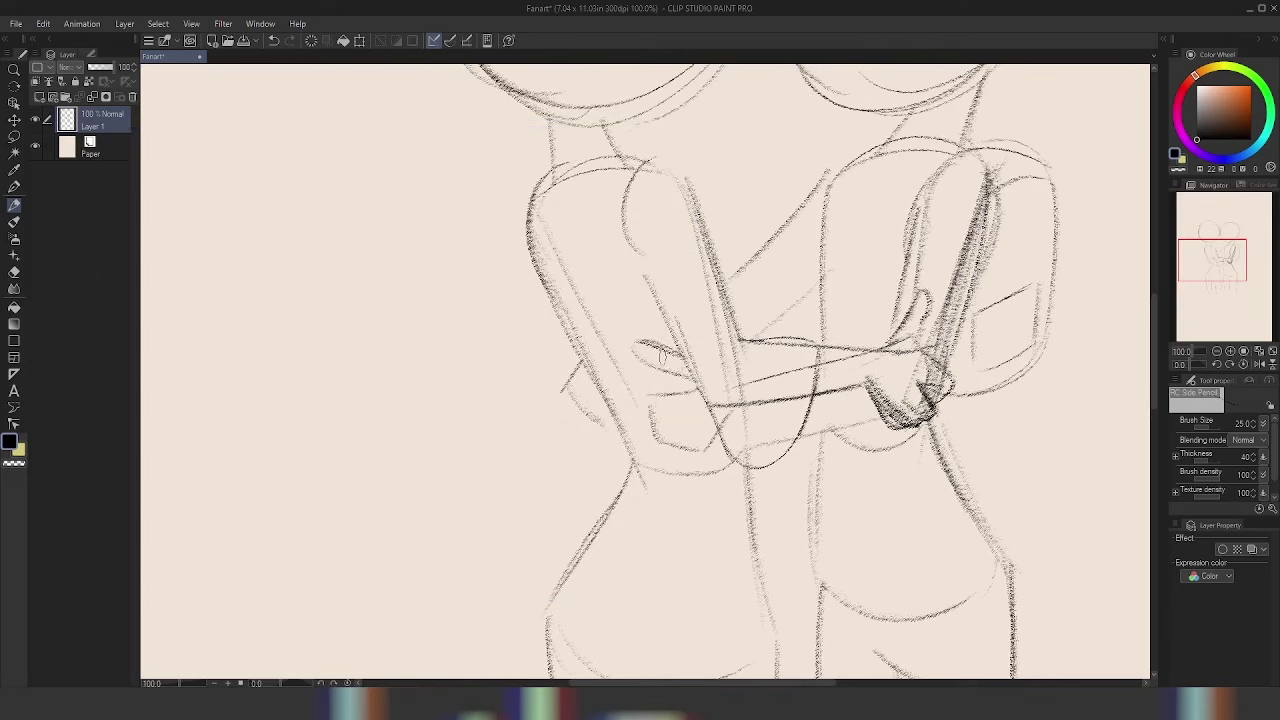
mouse_move(642, 343)
left_mouse_down()
mouse_move(707, 389)
mouse_move(701, 404)
mouse_move(691, 384)
mouse_move(638, 402)
mouse_move(675, 416)
mouse_move(716, 399)
mouse_move(666, 425)
mouse_move(698, 409)
mouse_move(642, 402)
left_mouse_up()
left_click_drag(642, 402, 670, 421)
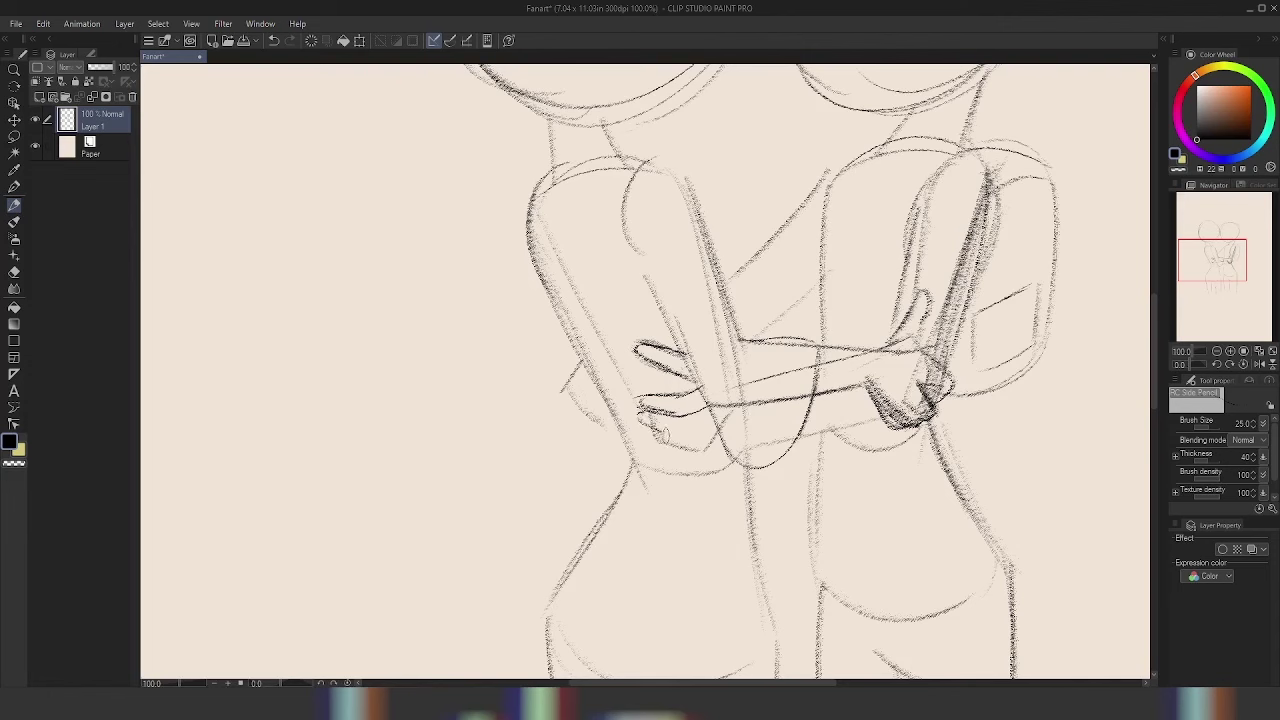
key("ctrl+z")
left_click_drag(640, 411, 697, 442)
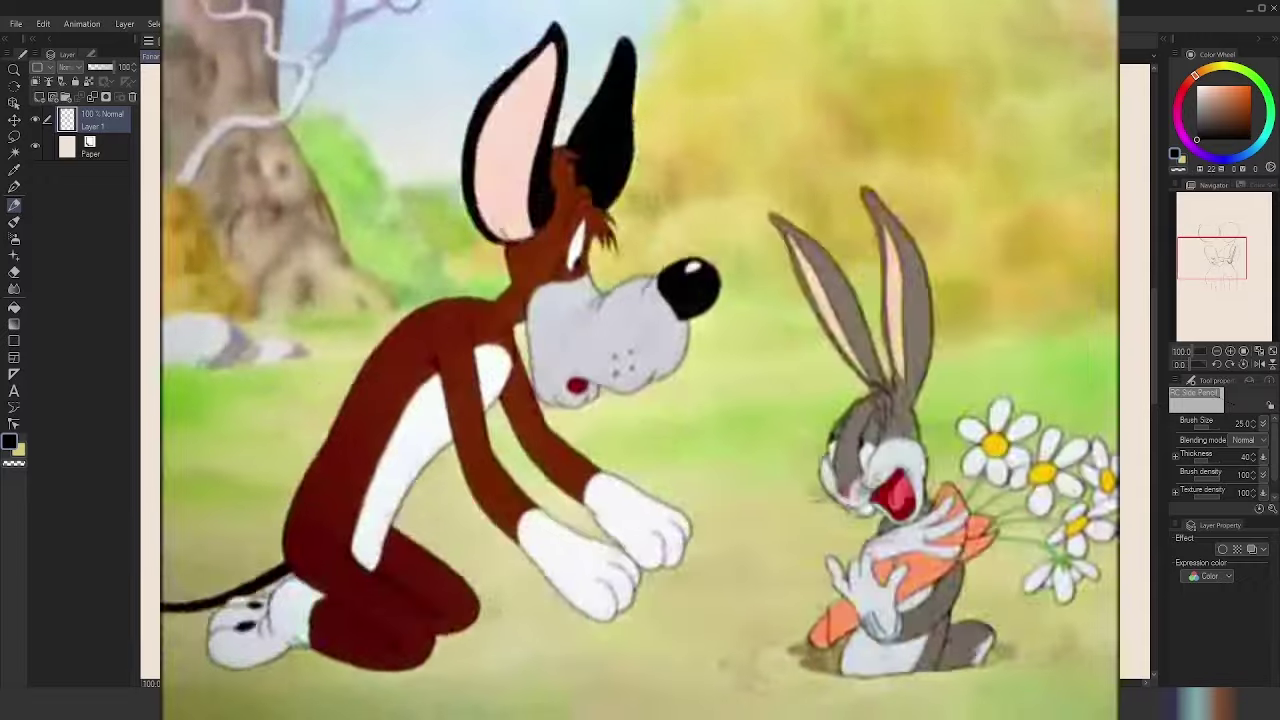
key("ctrl+minus")
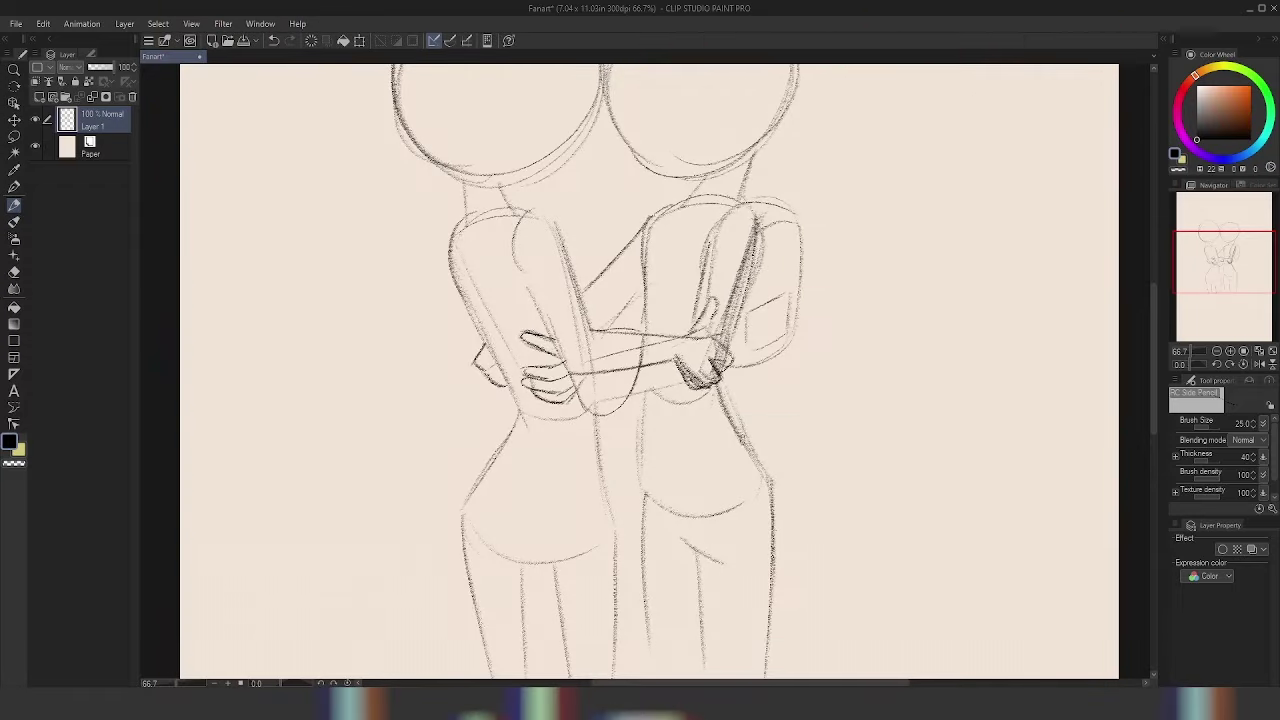
- Lasso both figures' hips and legs and transform the selection to sit slightly higher under the torsos
key("ctrl+minus")
key("m")
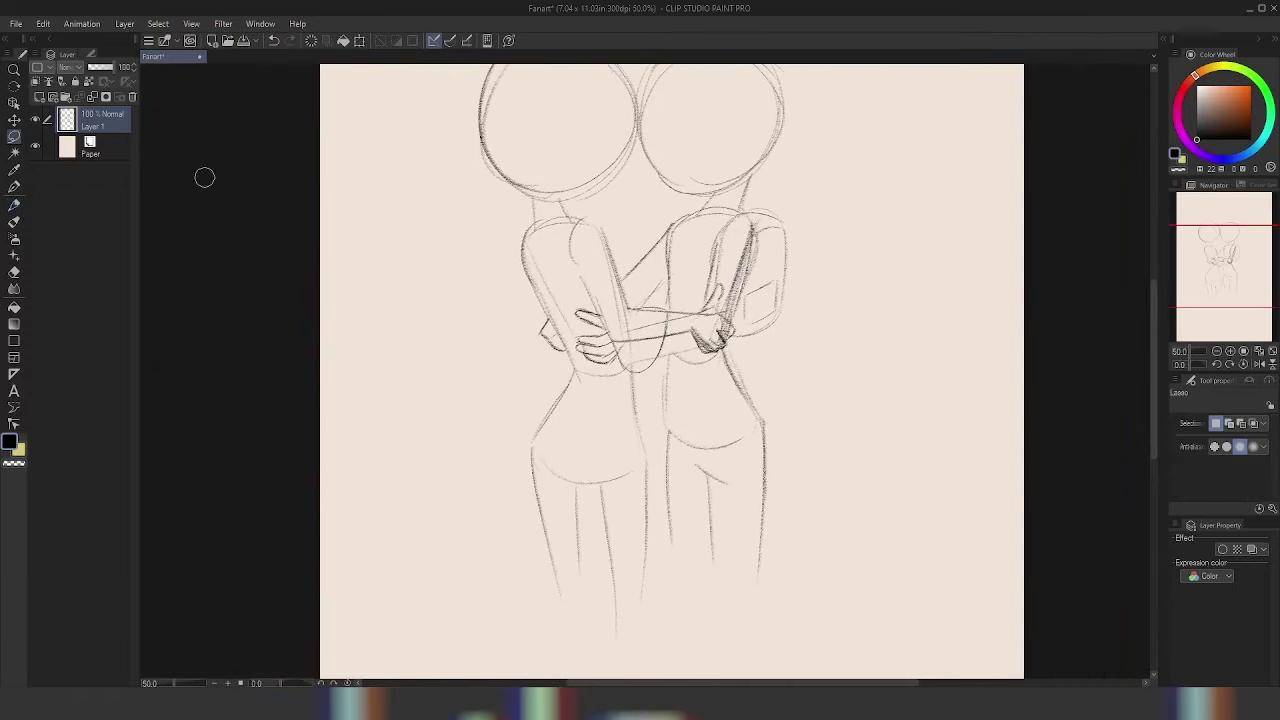
mouse_move(600, 636)
left_mouse_down()
mouse_move(529, 405)
mouse_move(598, 640)
left_mouse_up()
key("ctrl+t")
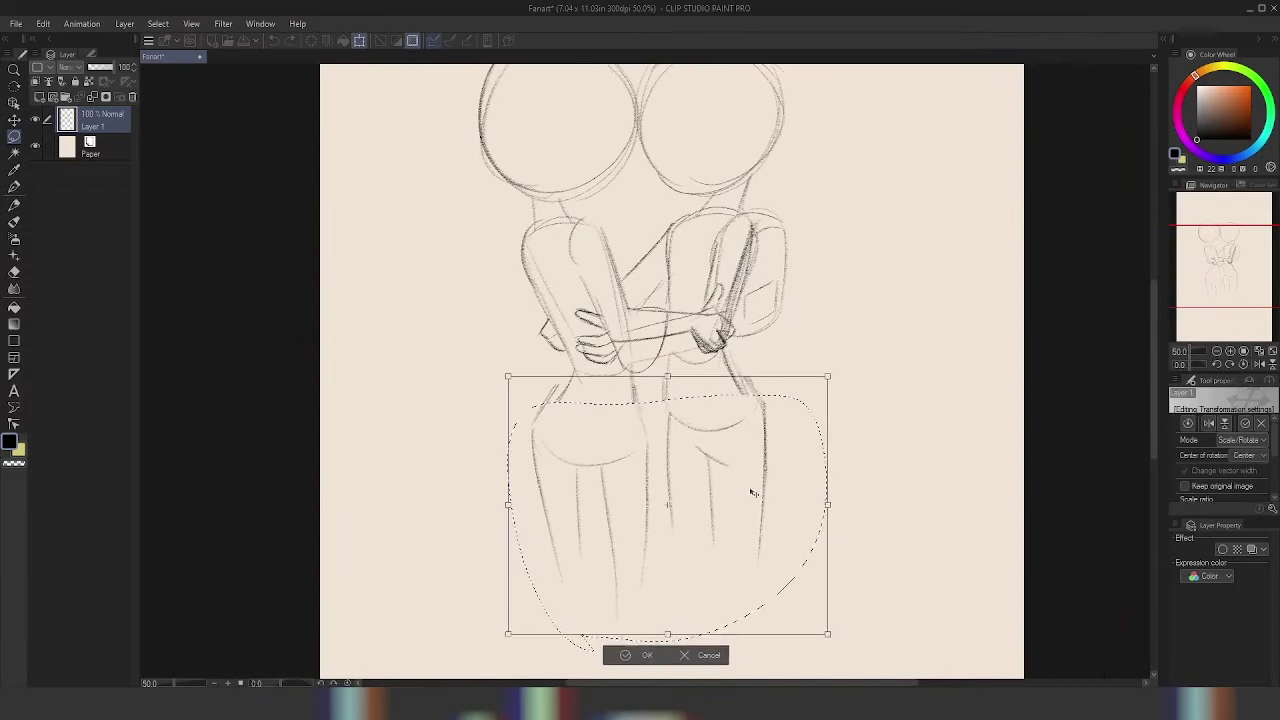
key("Return")
key("ctrl+d")
- Redraw the right figure's waist side and curved waistline across the hips, and clear the old inner leg lines
key("ctrl+plus")
key("p")
left_click_drag(724, 342, 762, 410)
mouse_move(646, 352)
left_mouse_down()
mouse_move(646, 420)
mouse_move(752, 428)
left_mouse_up()
left_click_drag(645, 418, 762, 402)
mouse_move(690, 432)
left_mouse_down()
mouse_move(756, 484)
mouse_move(695, 620)
left_mouse_up()
key("ctrl+z")
key("ctrl+z")
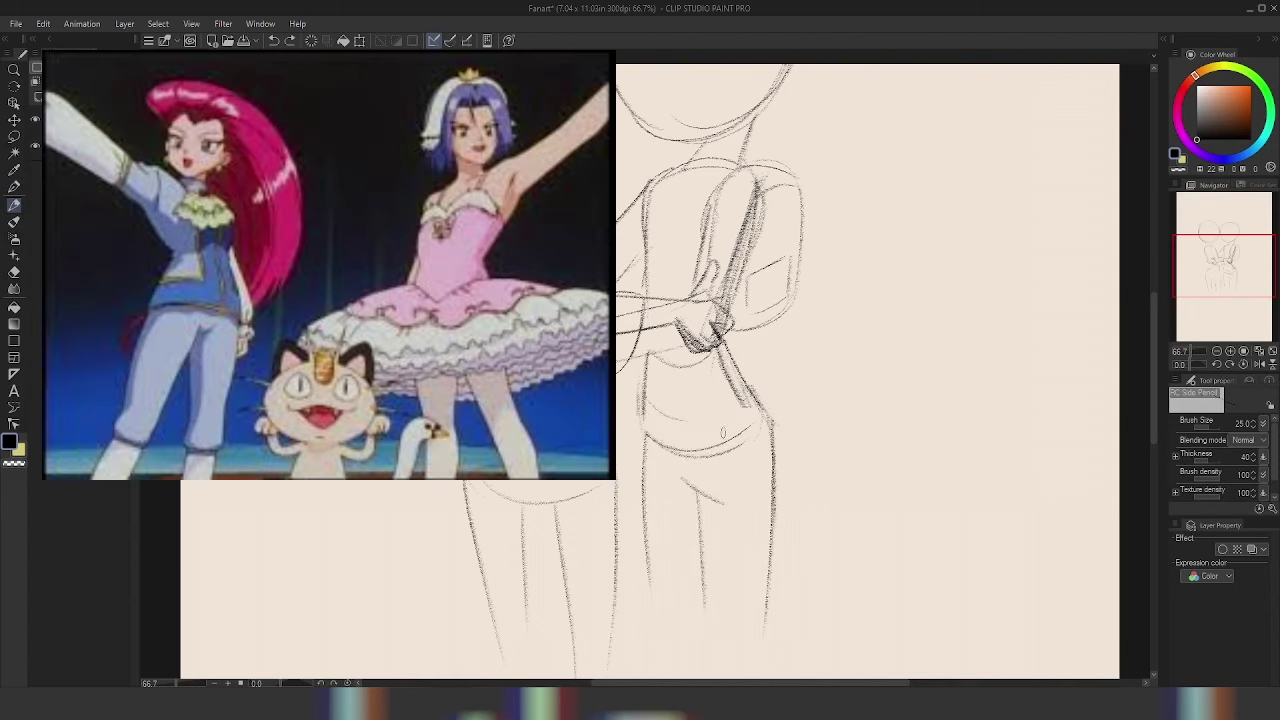
mouse_move(642, 412)
left_mouse_down()
mouse_move(752, 426)
mouse_move(766, 396)
left_mouse_up()
key("ctrl+z")
key("ctrl+z")
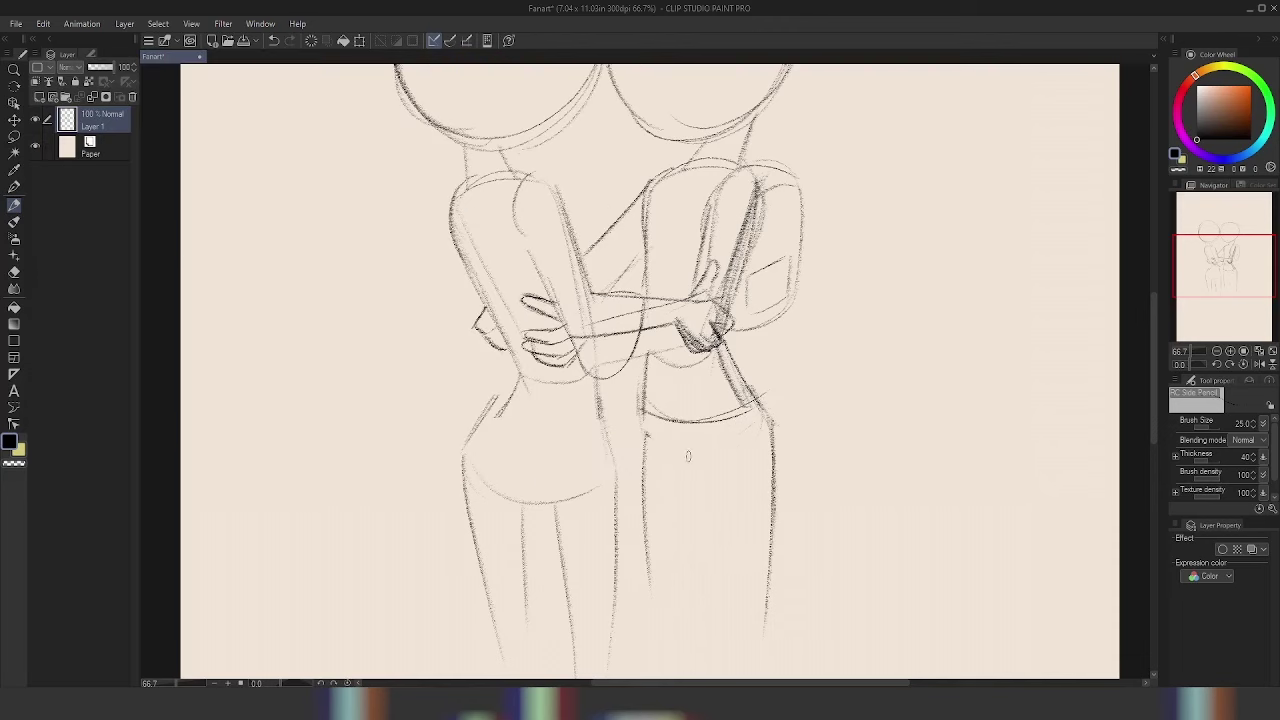
- Sketch the right figure's crotch and inner leg line, and try curved hem lines running down from the waistline
left_click_drag(674, 455, 716, 476)
left_click_drag(696, 478, 697, 600)
key("ctrl+z")
mouse_move(708, 416)
left_mouse_down()
mouse_move(707, 453)
mouse_move(646, 462)
left_mouse_up()
key("ctrl+z")
mouse_move(696, 416)
left_mouse_down()
mouse_move(652, 456)
mouse_move(647, 428)
mouse_move(641, 572)
left_mouse_up()
key("ctrl+z")
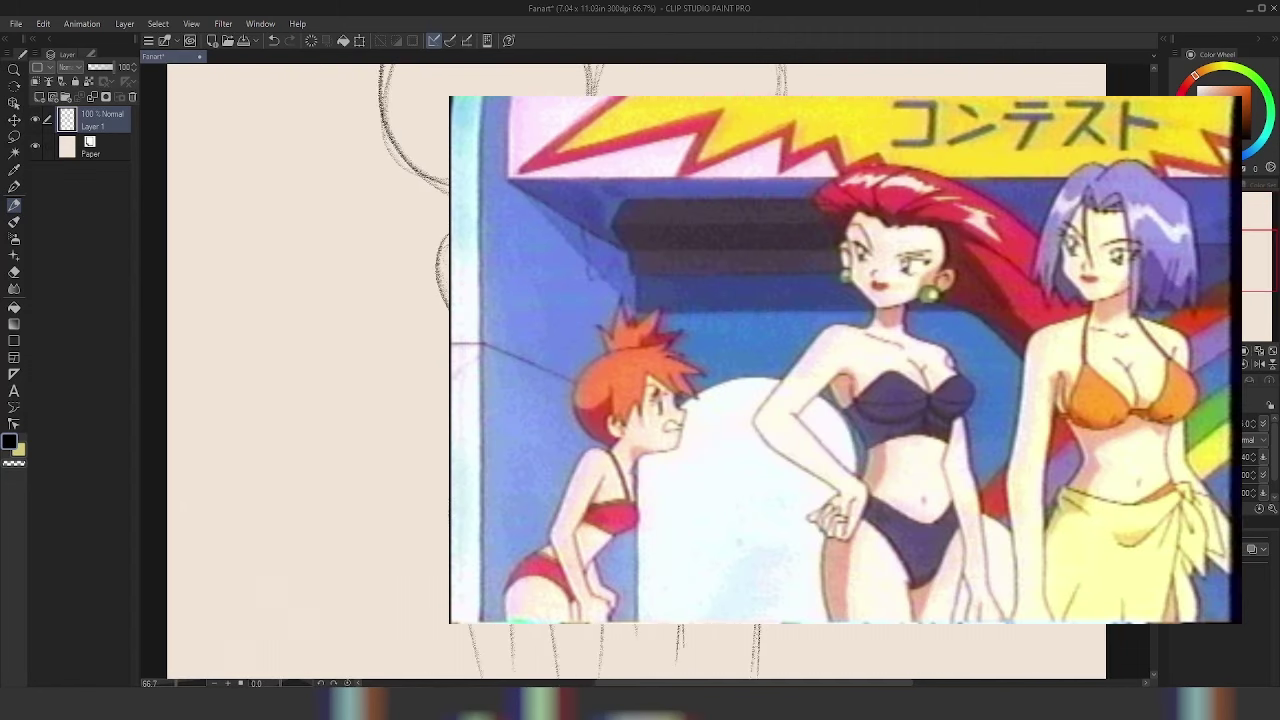
- Draw curved vertical and horizontal face guidelines inside the right figure's head circle
left_click_drag(580, 345, 778, 345)
mouse_move(658, 404)
left_mouse_down()
mouse_move(738, 538)
mouse_move(808, 346)
left_mouse_up()
mouse_move(998, 182)
left_mouse_down()
mouse_move(843, 452)
mouse_move(843, 474)
left_mouse_up()
left_click_drag(720, 202, 710, 390)
key("ctrl+z")
left_click_drag(654, 315, 829, 325)
mouse_move(666, 223)
left_mouse_down()
mouse_move(668, 312)
mouse_move(780, 392)
mouse_move(828, 330)
left_mouse_up()
scroll(828, 330, "down", 2)
scroll(704, 276, "up", 2)
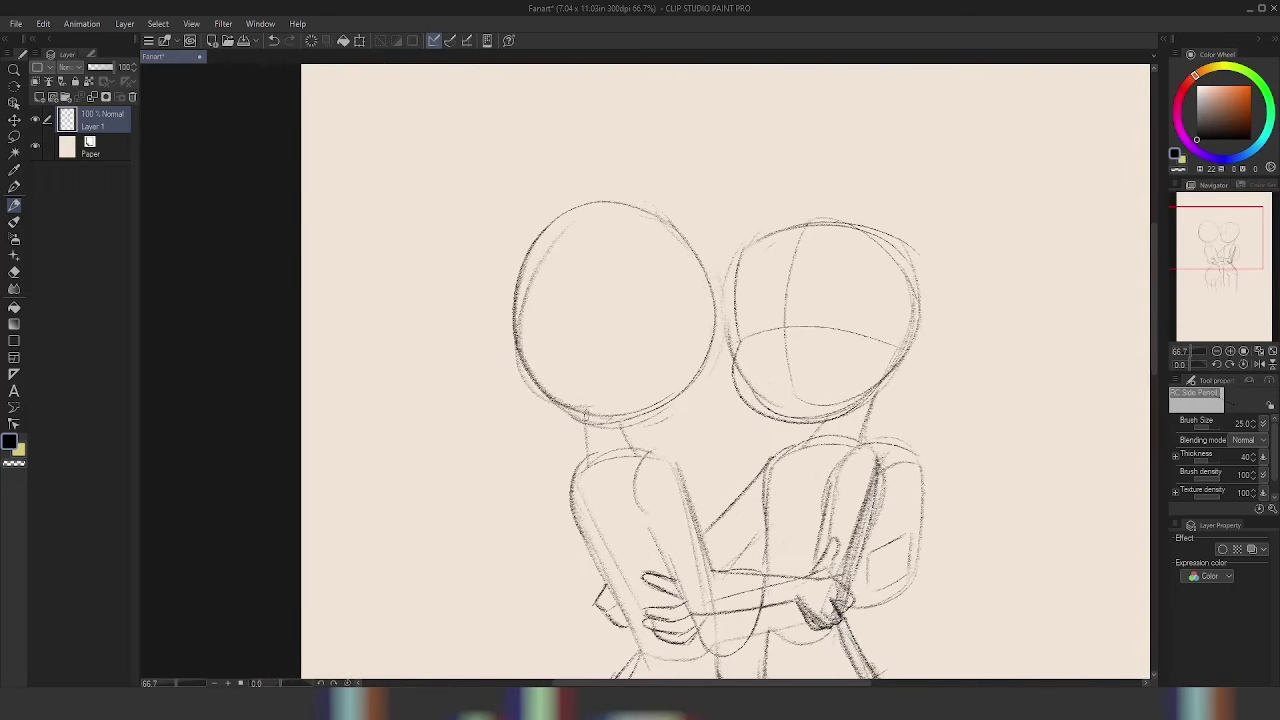
- Sketch the left figure's pointed nose, small smile and jawline in profile along the head's inner edge
scroll(640, 419, "down", 3)
scroll(688, 368, "up", 4)
left_click_drag(698, 314, 706, 352)
key("ctrl+z")
key("ctrl+z")
key("ctrl+z")
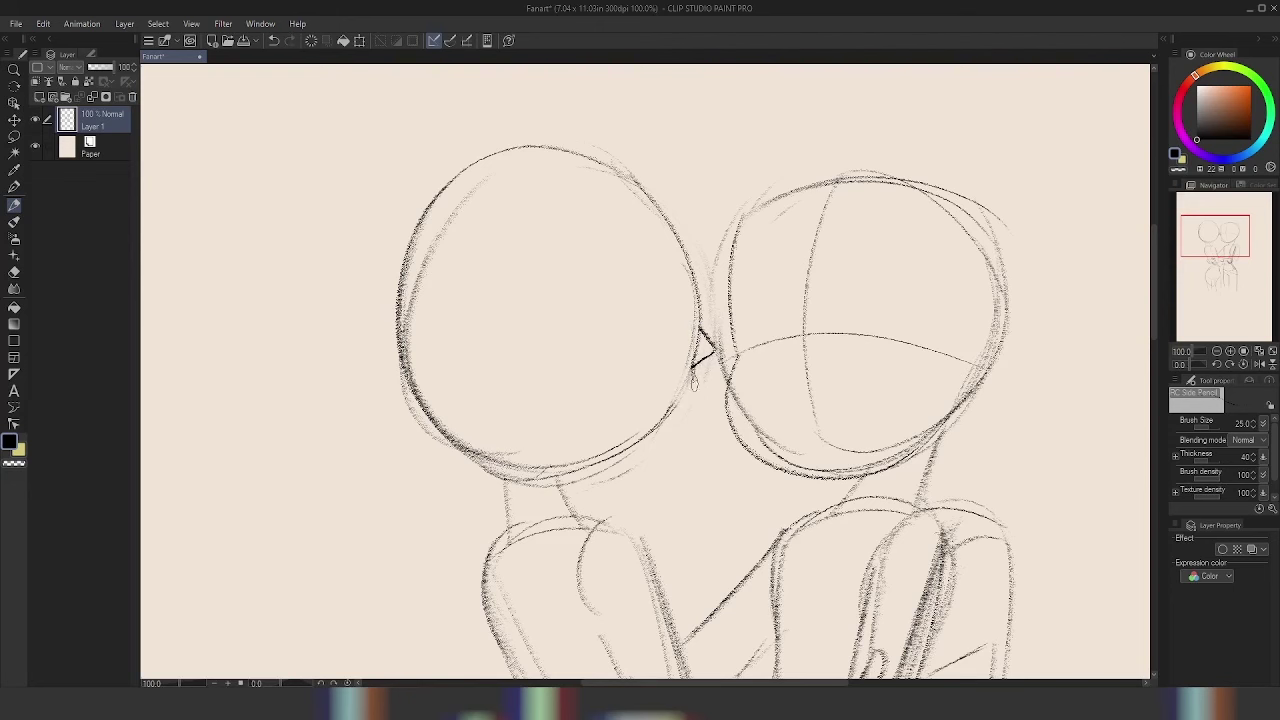
mouse_move(668, 388)
left_mouse_down()
mouse_move(622, 386)
mouse_move(701, 376)
mouse_move(598, 462)
mouse_move(564, 466)
left_mouse_up()
key("ctrl+z")
key("ctrl+z")
key("ctrl+z")
key("ctrl+y")
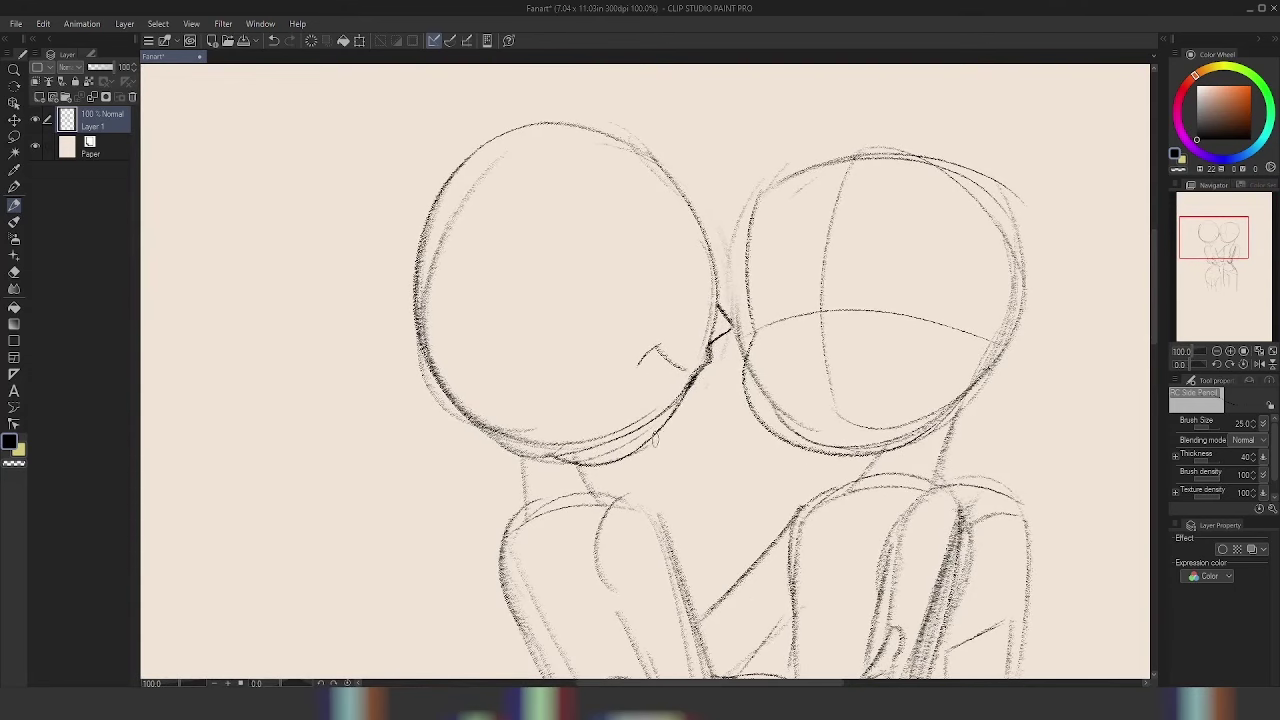
- Clean up the overlapping lines under the left figure's jaw and redraw the neck
scroll(688, 385, "down", 3)
scroll(681, 385, "up", 2)
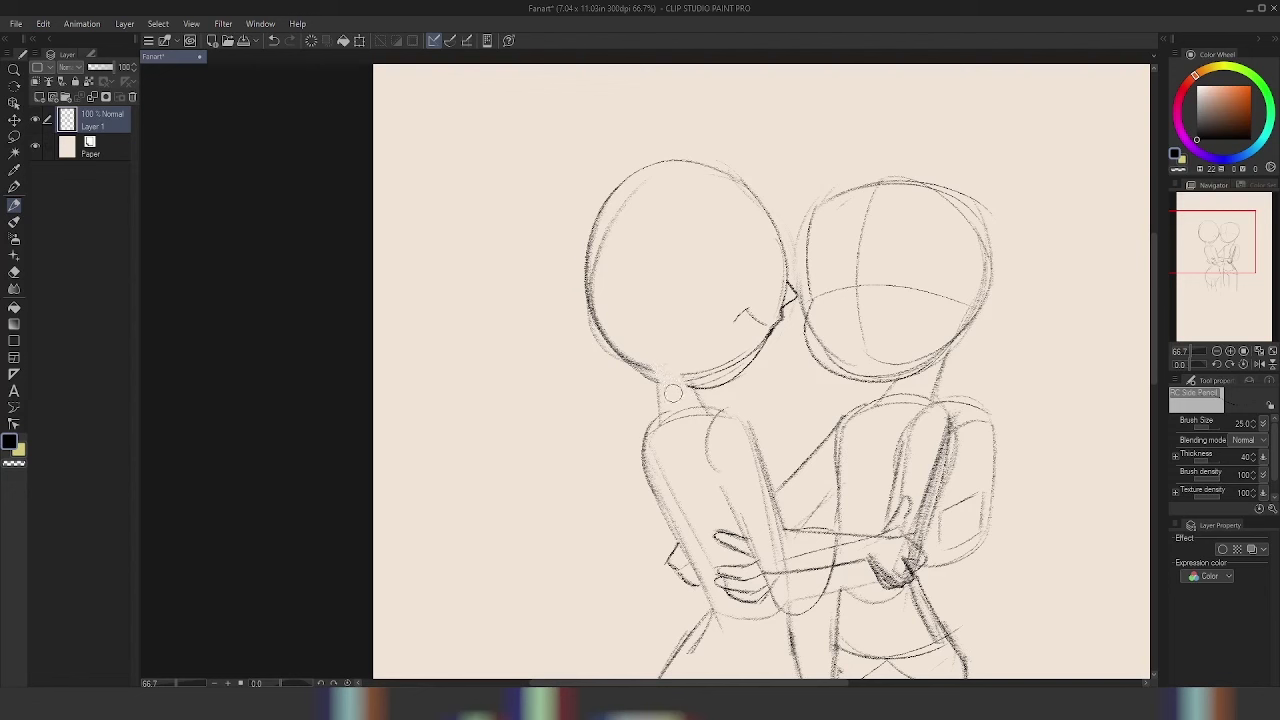
mouse_move(659, 408)
left_mouse_down()
mouse_move(693, 398)
mouse_move(662, 414)
mouse_move(706, 414)
left_mouse_up()
left_click_drag(666, 380, 662, 395)
- Sketch a long pointed ear on the side of the left figure's head
mouse_move(694, 224)
left_mouse_down()
mouse_move(728, 272)
mouse_move(712, 308)
mouse_move(724, 290)
left_mouse_up()
key("ctrl+z")
key("ctrl+z")
key("ctrl+z")
left_click_drag(703, 262, 710, 304)
scroll(740, 280, "down", 3)
scroll(740, 280, "up", 3)
- Draw the left figure's eye as a tall oval with lashes and a small pupil
left_click_drag(758, 234, 760, 288)
left_click_drag(768, 247, 770, 257)
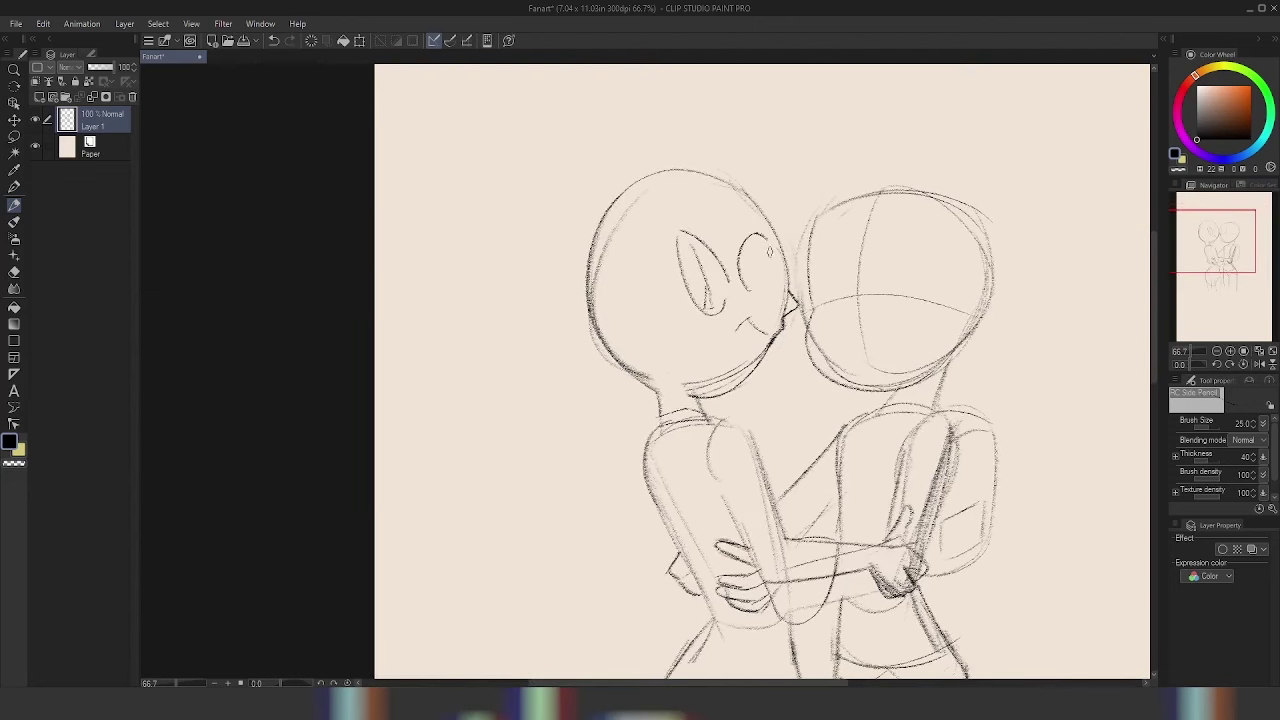
scroll(791, 251, "up", 1)
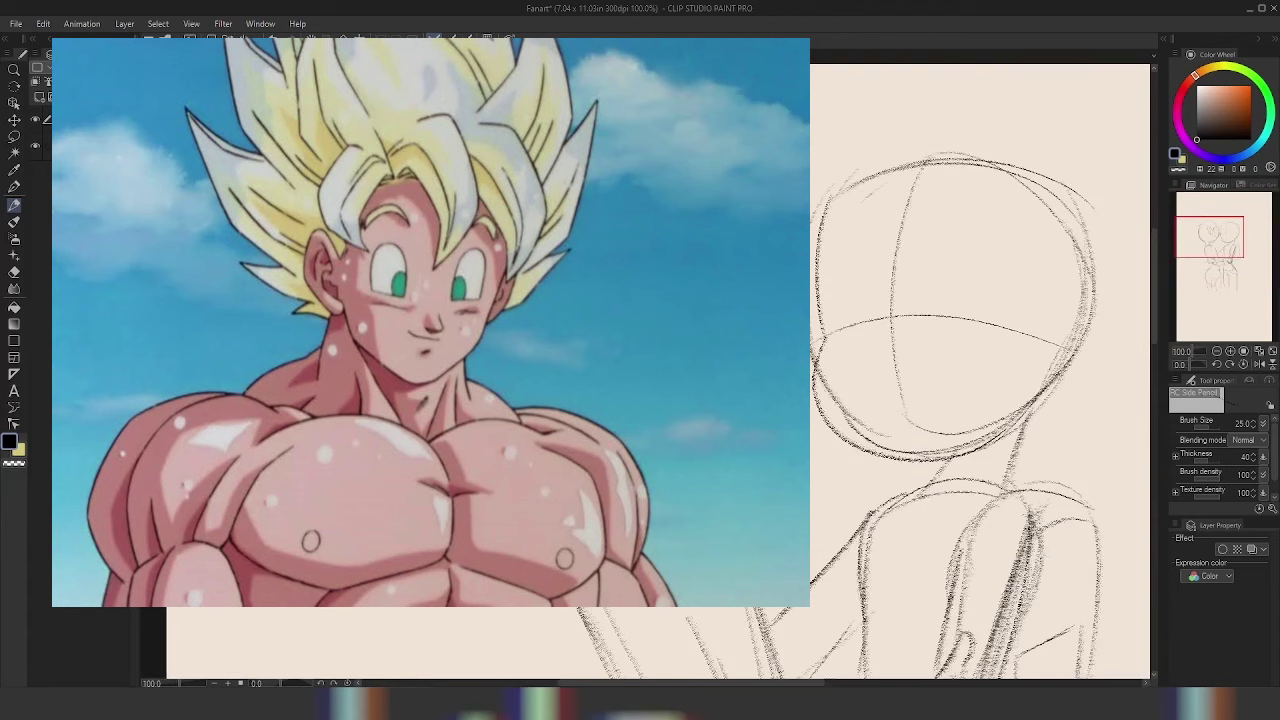
scroll(980, 370, "down", 3)
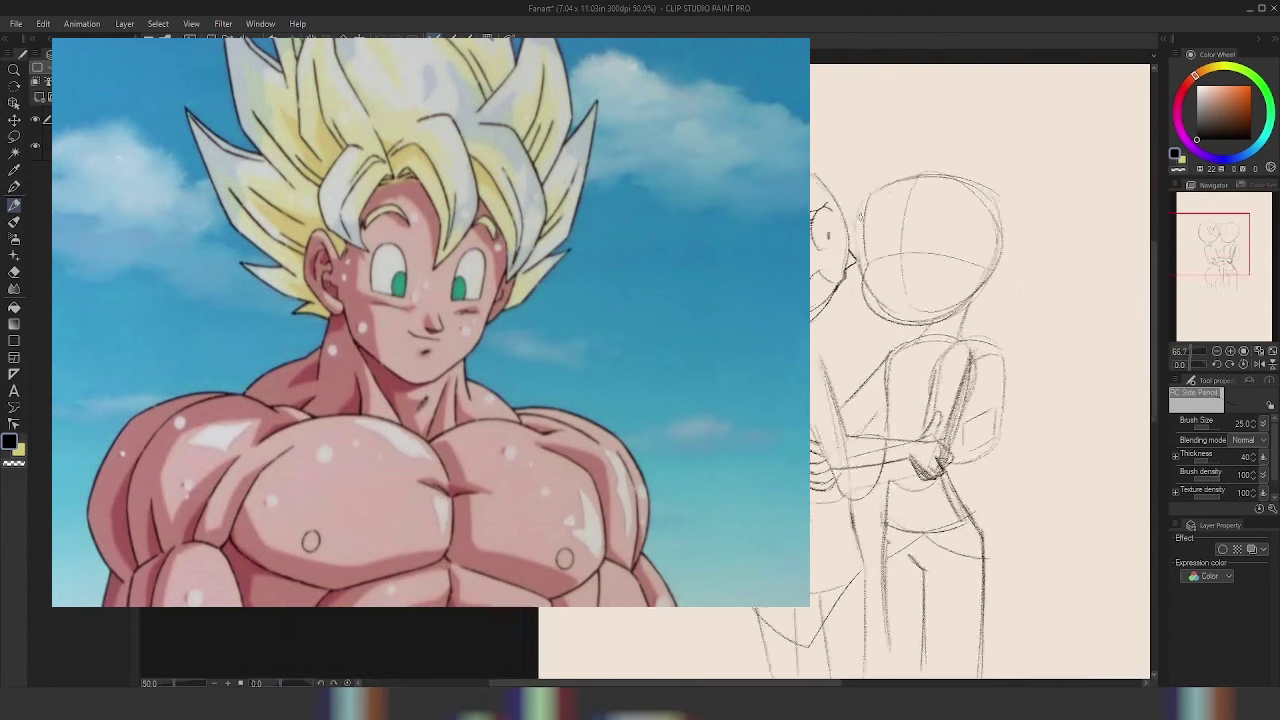
scroll(600, 270, "up", 1)
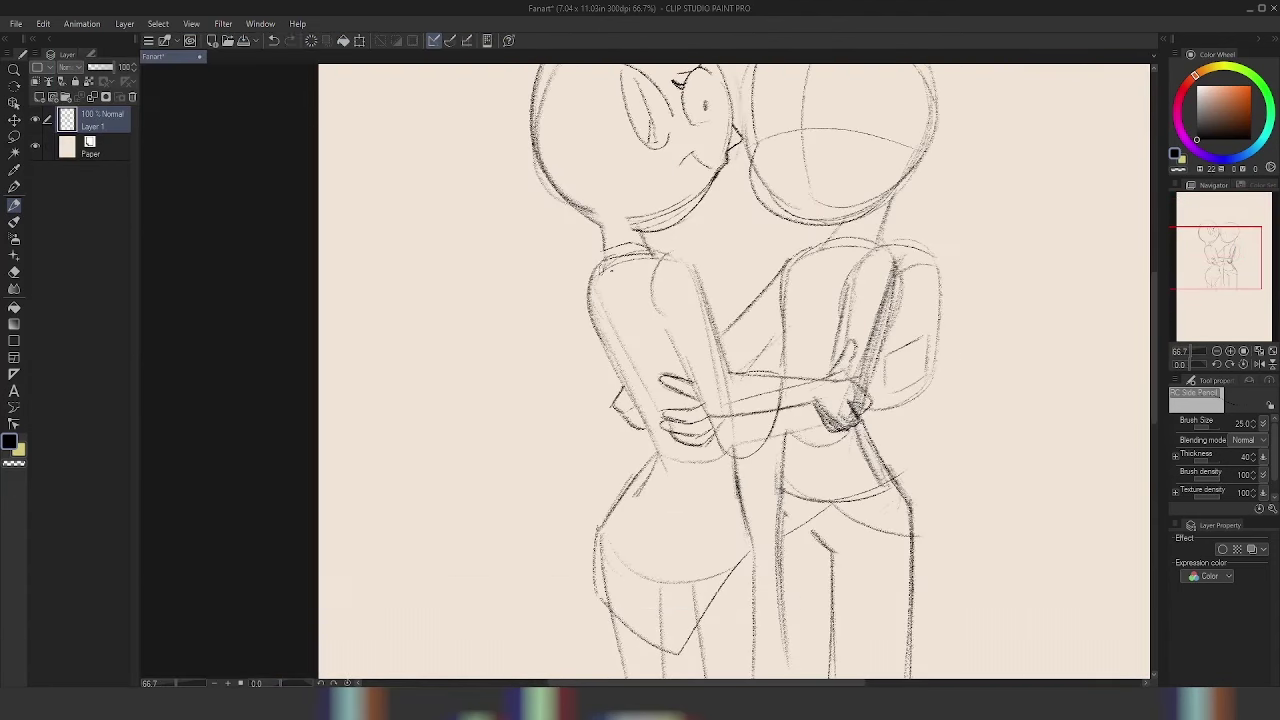
- Draw the left figure's neckline ellipse and outer back contour, and erase the inner shoulder curve
left_click_drag(604, 278, 582, 380)
mouse_move(576, 310)
left_mouse_down()
mouse_move(628, 405)
mouse_move(652, 505)
left_mouse_up()
mouse_move(661, 315)
left_mouse_down()
mouse_move(687, 256)
mouse_move(665, 420)
left_mouse_up()
mouse_move(782, 252)
left_mouse_down()
mouse_move(750, 330)
mouse_move(831, 390)
left_mouse_up()
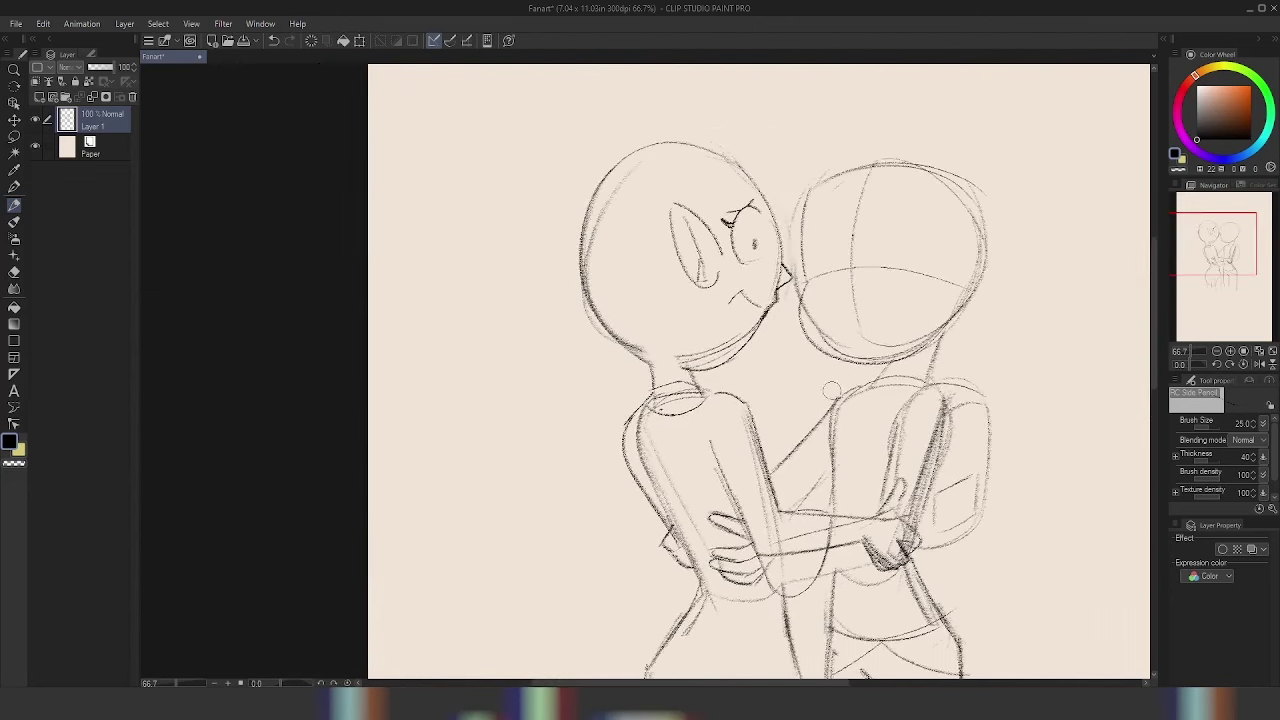
- Sketch hair strands beside the left figure's cheek and a lower hair curve sweeping behind the neck
left_click_drag(758, 320, 676, 364)
mouse_move(690, 278)
left_mouse_down()
mouse_move(720, 332)
mouse_move(700, 350)
mouse_move(576, 350)
mouse_move(540, 370)
left_mouse_up()
key("ctrl+z")
key("ctrl+z")
key("ctrl+z")
key("ctrl+z")
left_click_drag(666, 352, 522, 312)
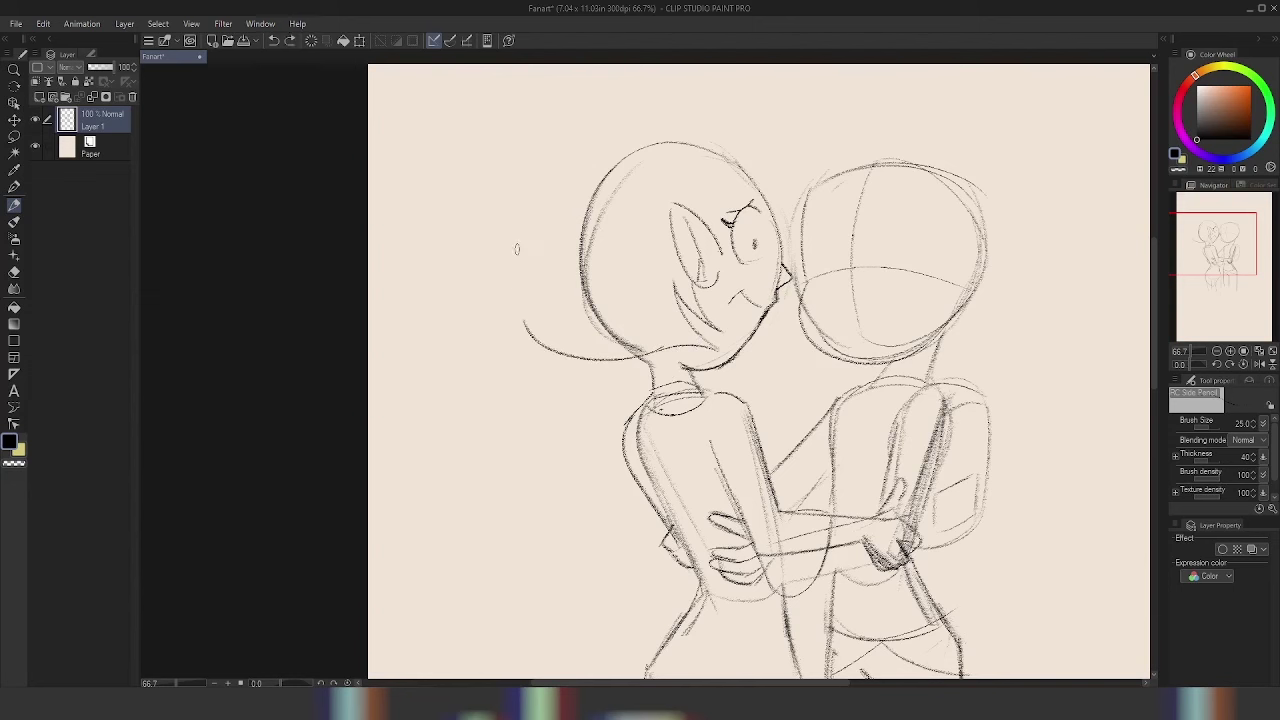
- Draw the pointed hair tufts and flicked strands at the back of the left figure's head
left_click_drag(517, 249, 528, 336)
left_click_drag(528, 336, 654, 476)
mouse_move(616, 352)
left_mouse_down()
mouse_move(662, 348)
mouse_move(790, 240)
left_mouse_up()
left_click_drag(760, 420, 703, 414)
left_click_drag(600, 330, 740, 215)
left_click_drag(760, 420, 717, 413)
- Draw the large hair arc over the left figure's crown, ending in a flicked lock above the forehead
left_click_drag(555, 340, 776, 240)
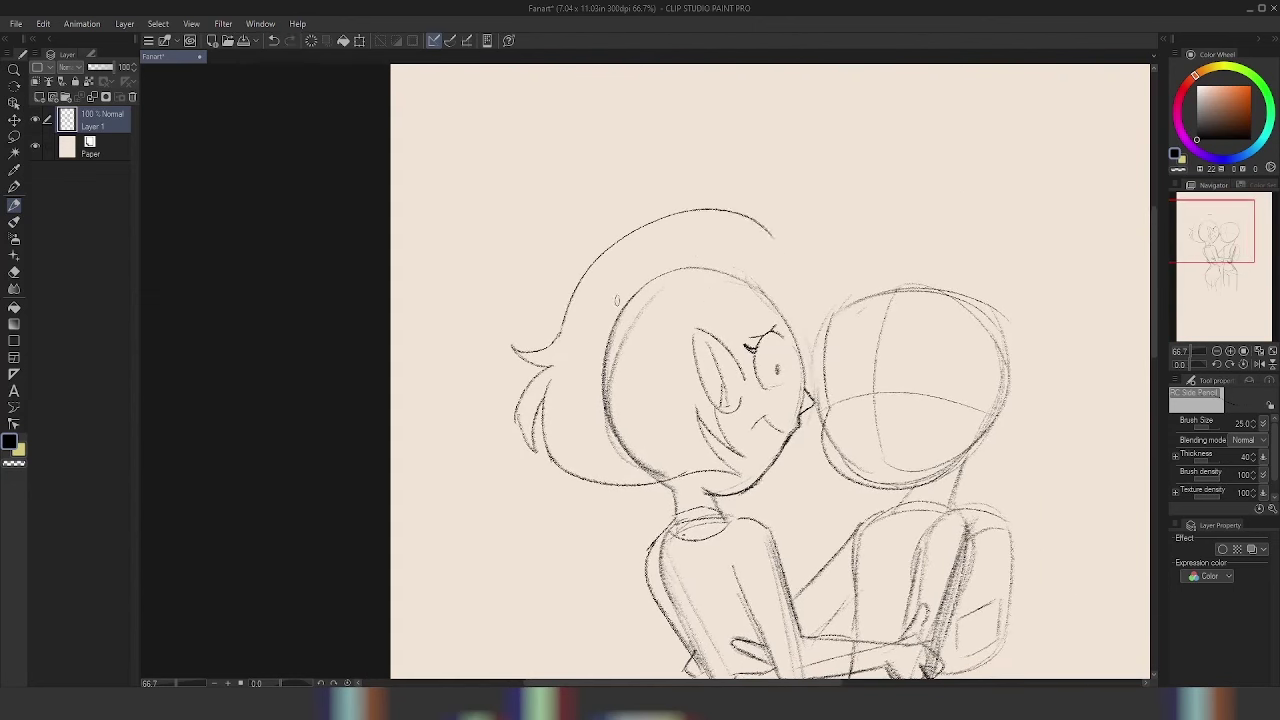
key("ctrl+z")
mouse_move(560, 340)
left_mouse_down()
mouse_move(772, 232)
mouse_move(776, 300)
mouse_move(816, 300)
left_mouse_up()
key("ctrl+z")
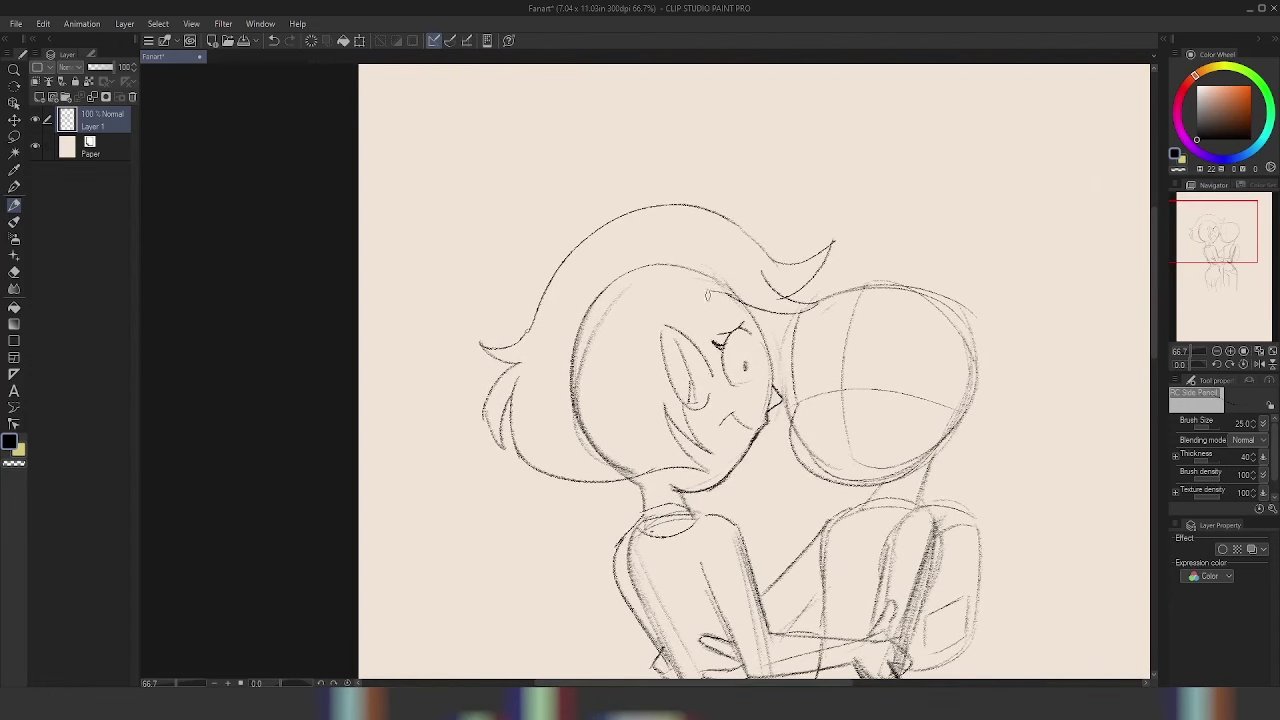
- Add the left figure's hairline strand between forehead and ear, and reshape the nose into a rounder tip
key("ctrl+z")
mouse_move(766, 340)
left_mouse_down()
mouse_move(776, 386)
mouse_move(760, 318)
left_mouse_up()
key("ctrl+z")
key("ctrl+z")
left_click_drag(778, 394, 780, 406)
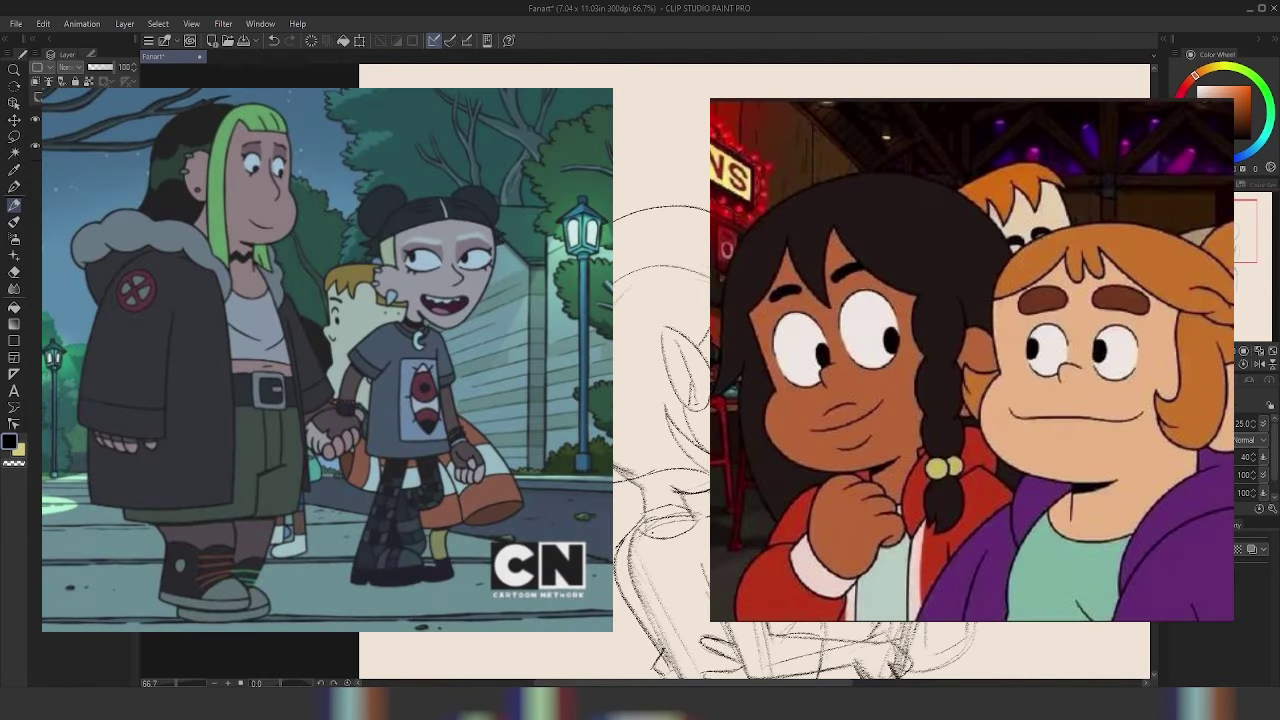
key("ctrl+alt+0")
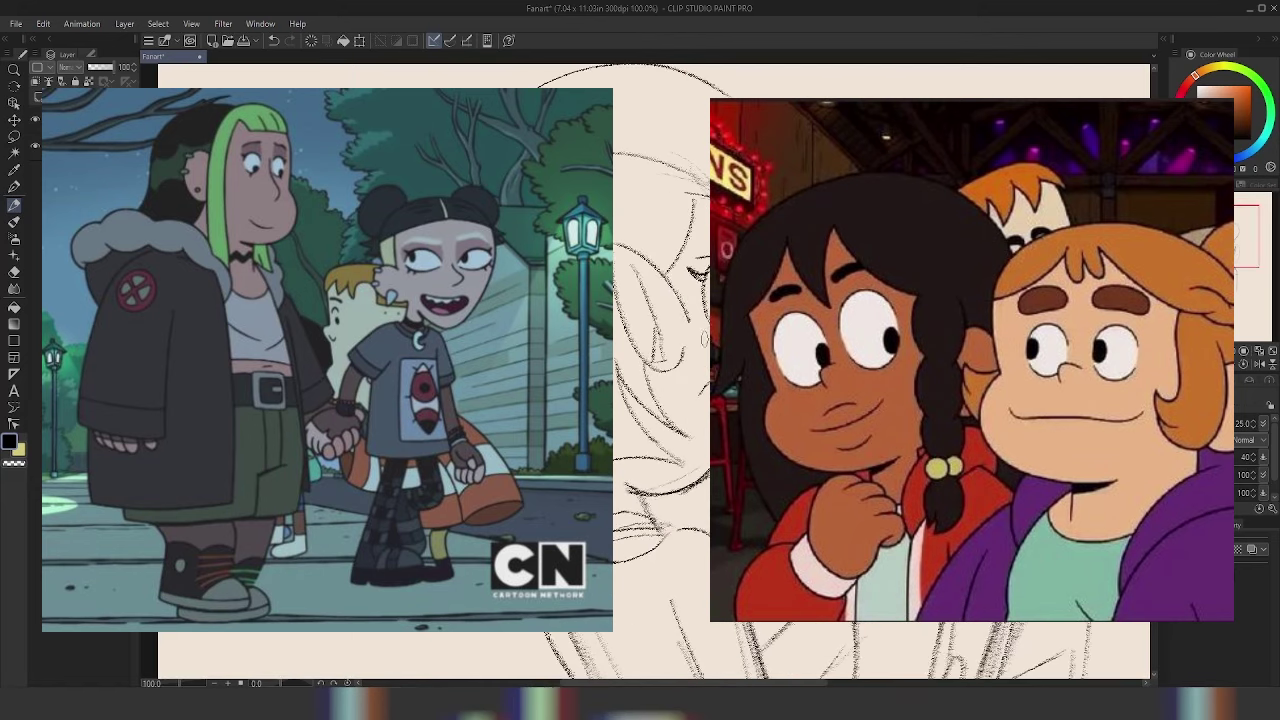
scroll(640, 370, "down", 3)
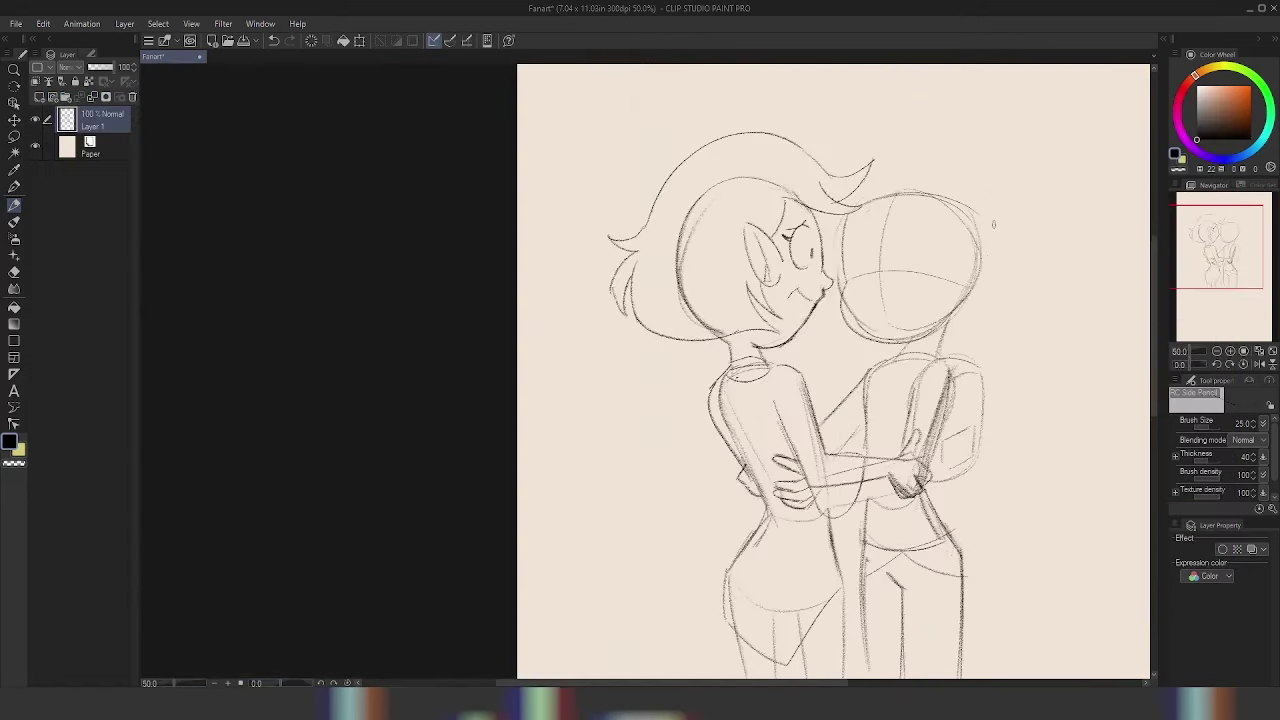
- Sketch a rounded ear with a small dark earring on the outer side of the right figure's head
scroll(640, 370, "up", 3)
scroll(645, 375, "up", 2)
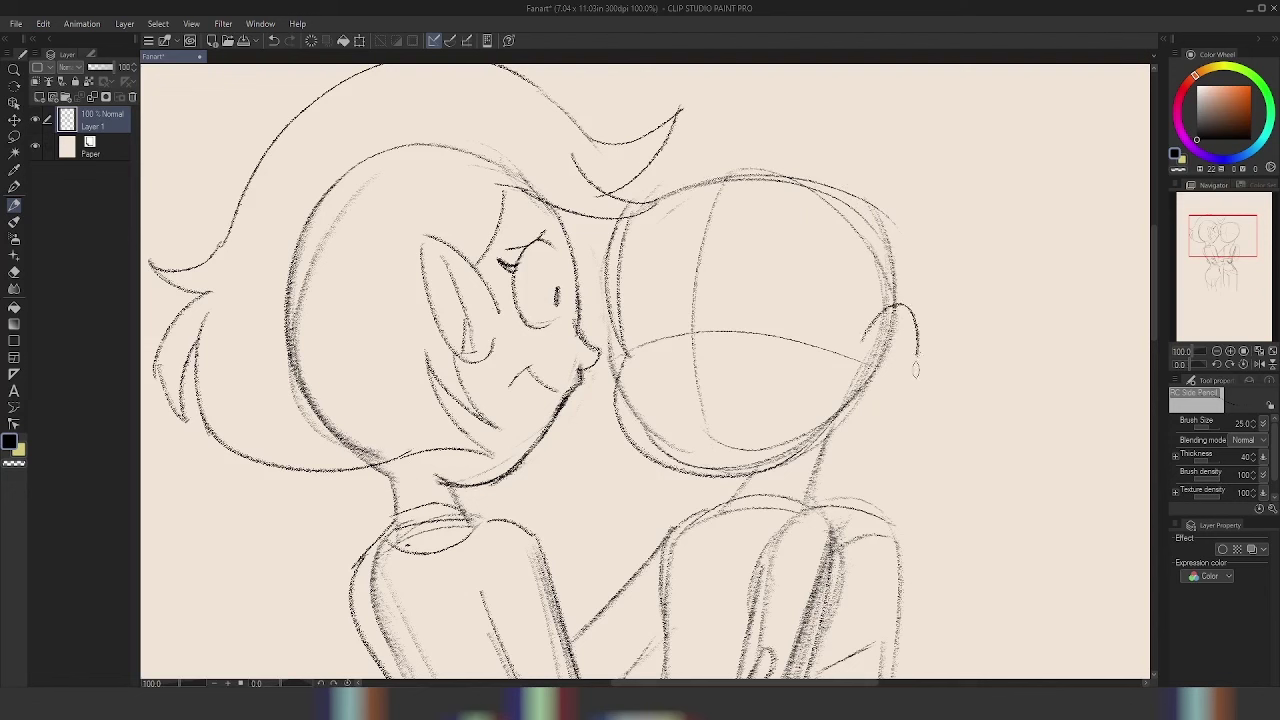
mouse_move(866, 305)
left_mouse_down()
mouse_move(910, 340)
mouse_move(880, 360)
left_mouse_up()
key("ctrl+z")
left_click_drag(893, 312, 858, 388)
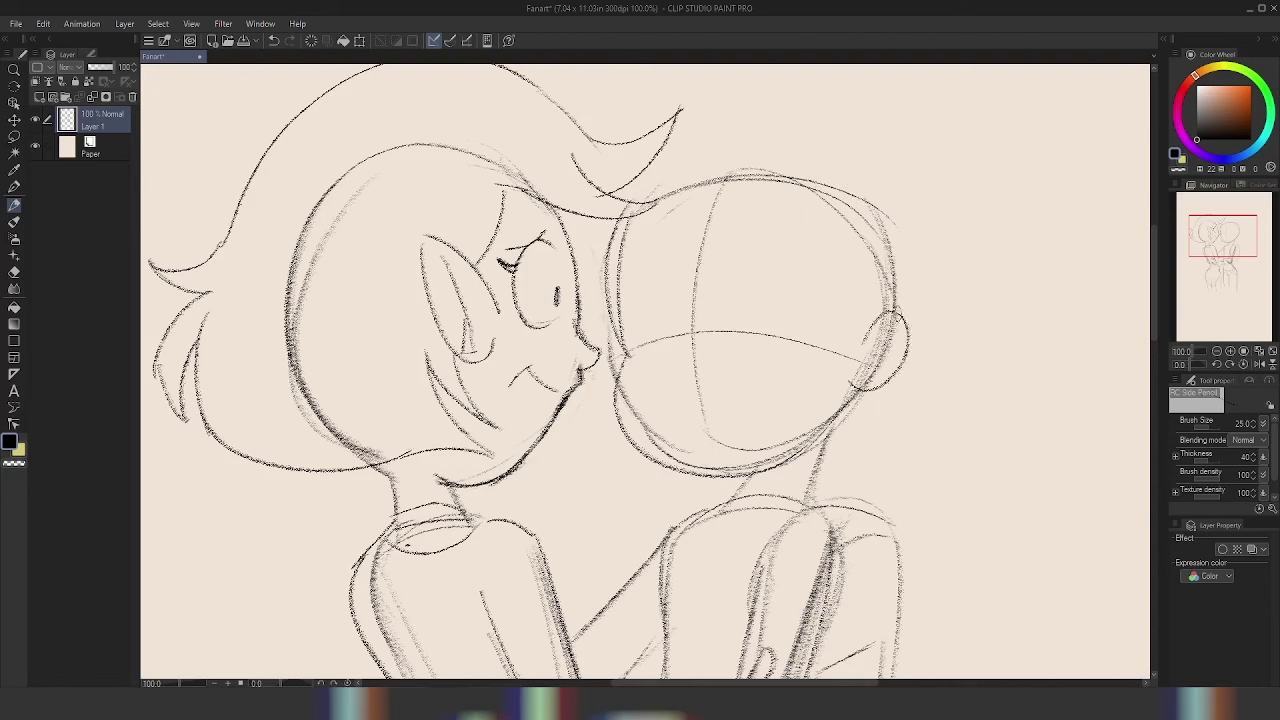
left_click_drag(888, 340, 879, 362)
- Draw the right figure's curved hairline framing the forehead and cheek, with a fringe strand sweeping toward the left figure
left_click_drag(717, 195, 866, 352)
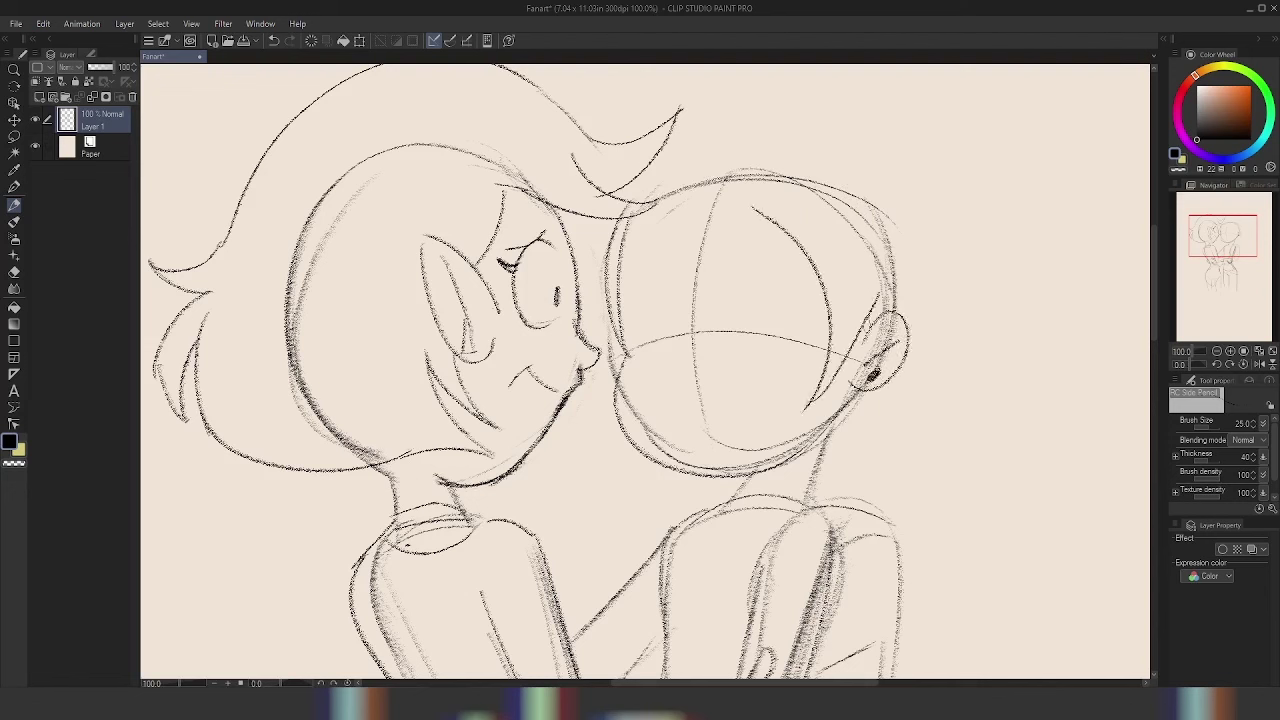
left_click_drag(921, 317, 893, 331)
mouse_move(900, 195)
left_mouse_down()
mouse_move(872, 350)
mouse_move(995, 410)
left_mouse_up()
key("ctrl+z")
left_click_drag(765, 285, 812, 335)
key("ctrl+z")
mouse_move(825, 289)
left_mouse_down()
mouse_move(680, 332)
mouse_move(668, 350)
left_mouse_up()
- Outline the right figure's outer hair shape with an upright pointed tuft on top and a curve down to the ear
scroll(780, 252, "up", 2)
left_click_drag(676, 236, 848, 200)
left_click_drag(921, 197, 771, 157)
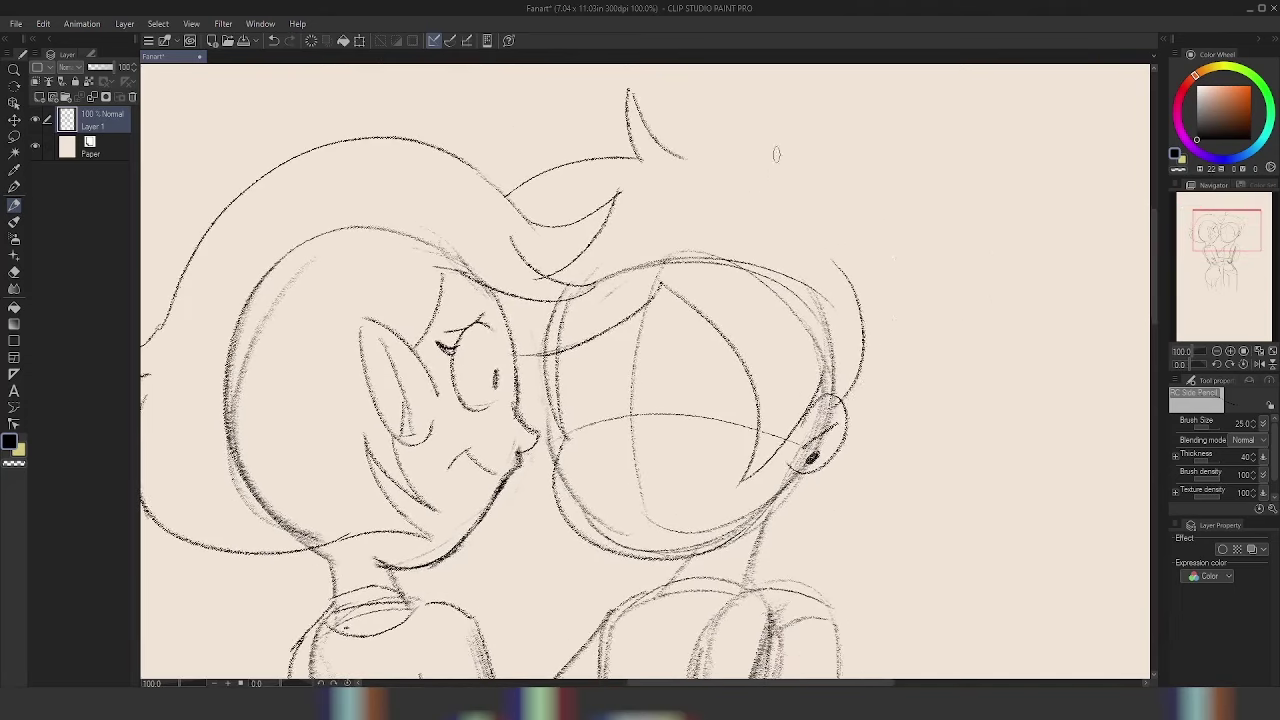
left_click_drag(686, 162, 888, 242)
mouse_move(862, 262)
left_mouse_down()
mouse_move(874, 391)
mouse_move(902, 393)
left_mouse_up()
key("ctrl+z")
left_click_drag(890, 245, 885, 405)
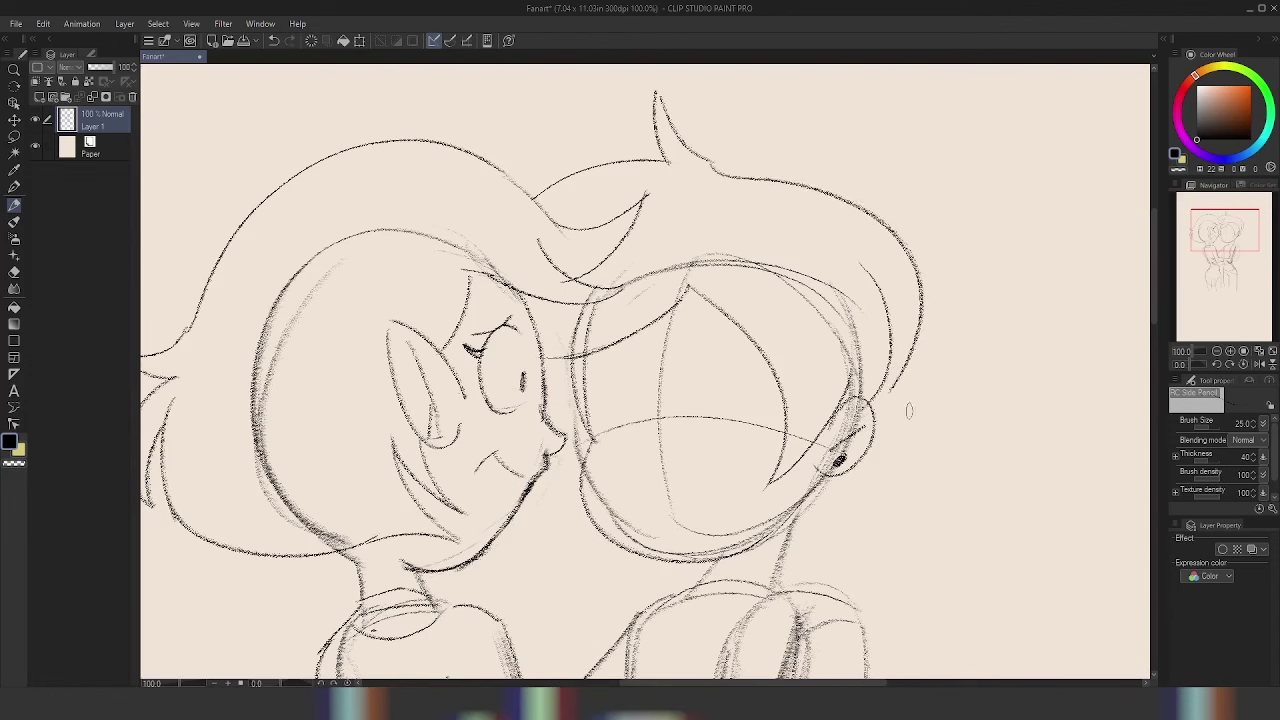
- Sketch a small curled hair tuft behind the right figure's neck, below the ear
left_click_drag(881, 480, 871, 368)
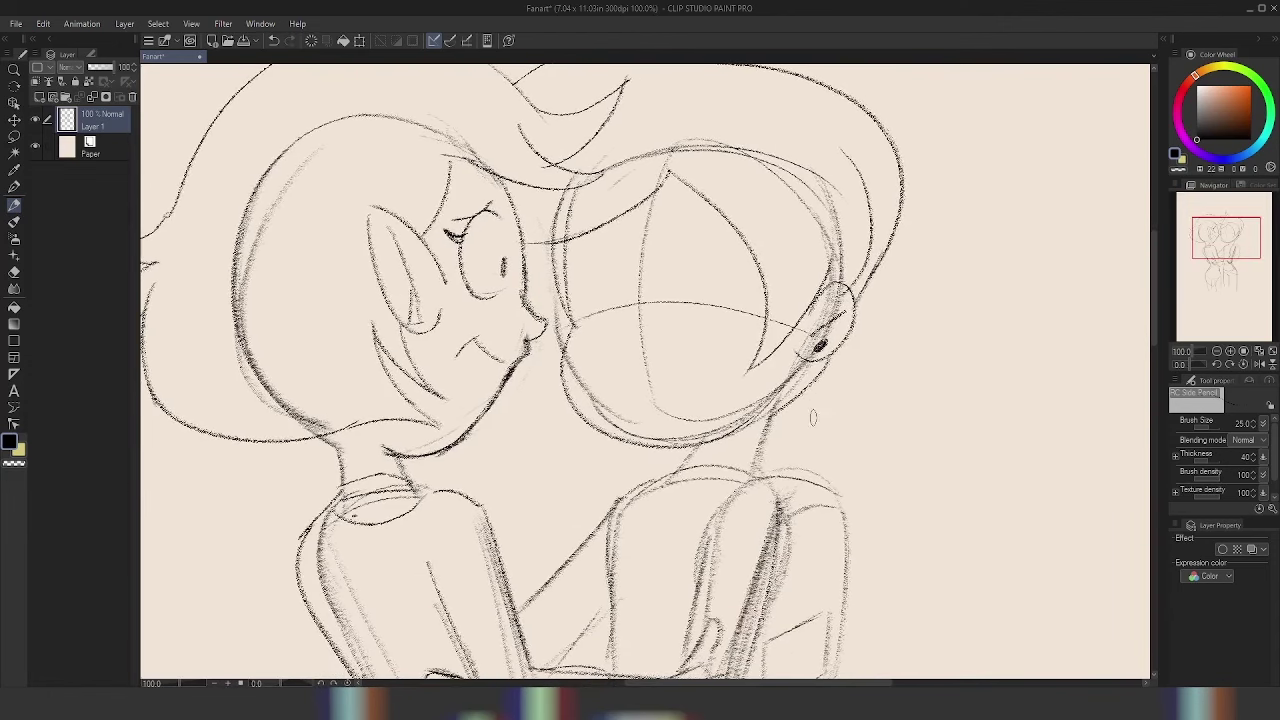
left_click_drag(842, 419, 802, 391)
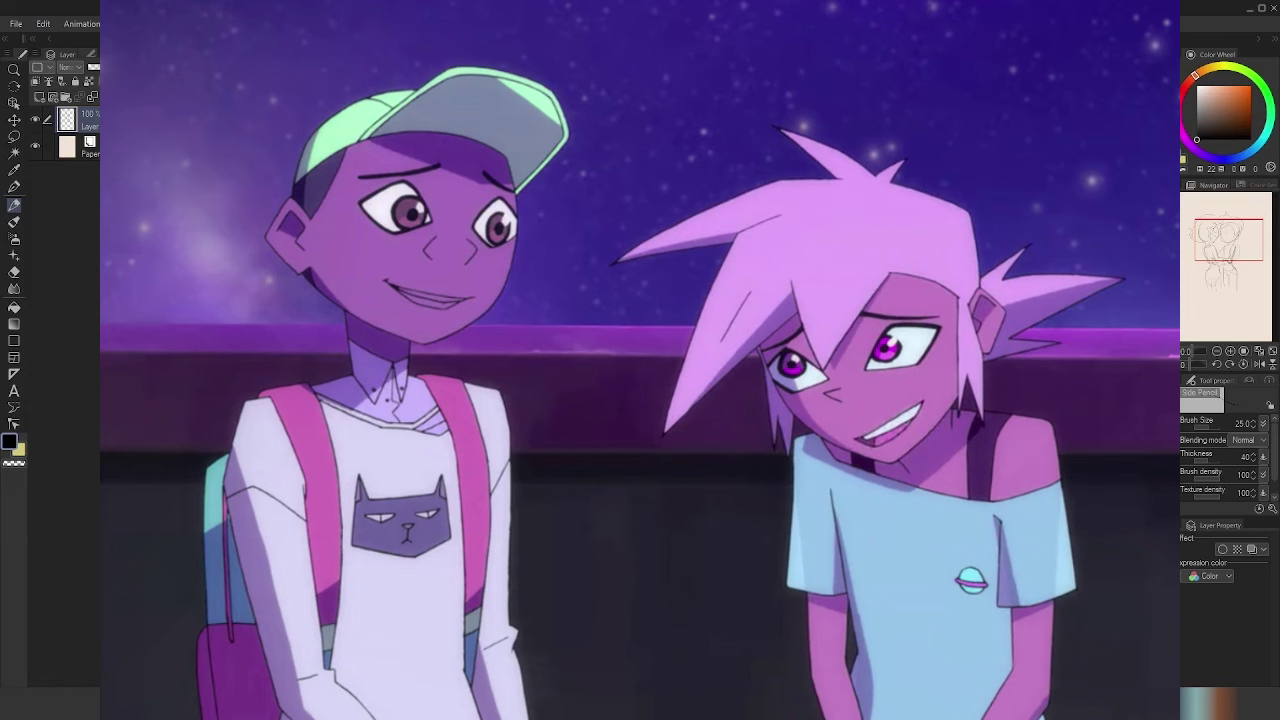
key("ctrl+minus")
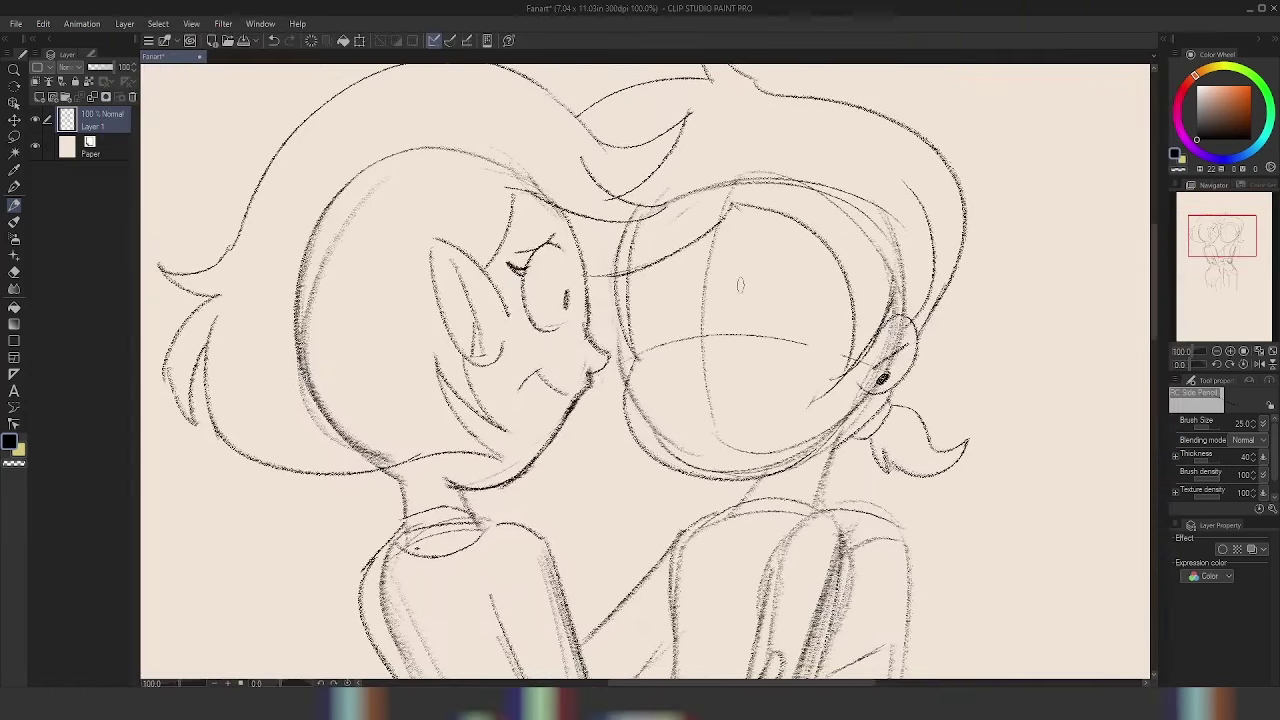
- Draw the right figure's slanted eyebrows and rounded eyes along the horizontal face guideline
left_click_drag(737, 262, 815, 288)
key("ctrl+z")
mouse_move(640, 300)
left_mouse_down()
mouse_move(694, 264)
mouse_move(752, 276)
left_mouse_up()
left_click_drag(738, 328, 746, 344)
left_click_drag(802, 292, 806, 340)
left_click_drag(740, 340, 806, 346)
- Sketch the right figure's small nose and a curved smile beneath it
left_click_drag(700, 288, 692, 318)
left_click_drag(696, 302, 690, 354)
mouse_move(684, 310)
left_mouse_down()
mouse_move(700, 380)
mouse_move(770, 380)
left_mouse_up()
key("ctrl+z")
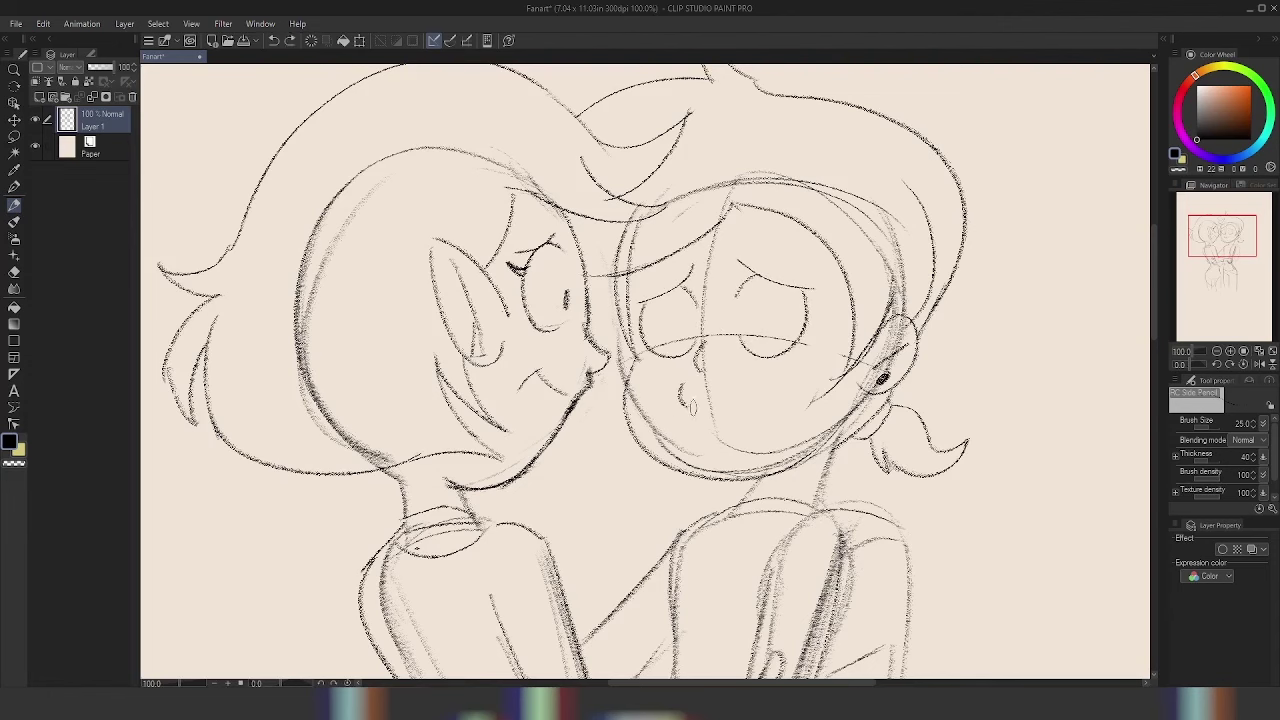
left_click_drag(680, 392, 752, 372)
key("ctrl+minus")
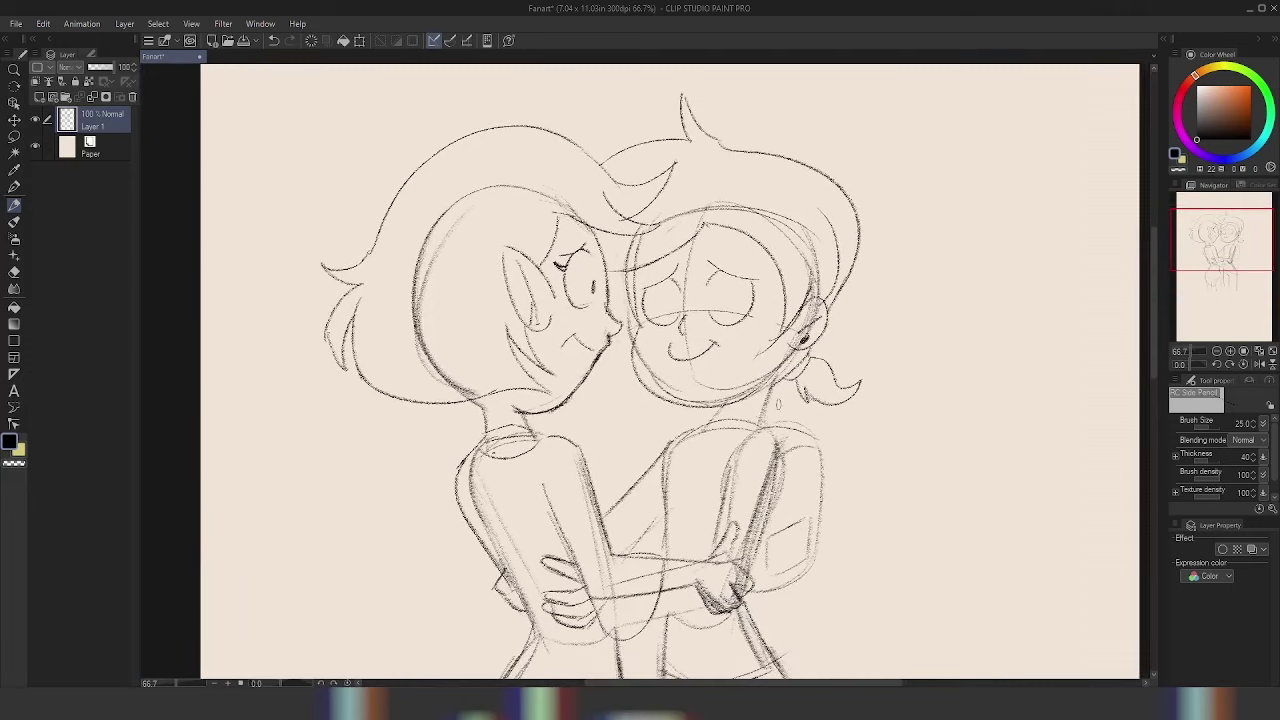
- Sketch a pointed, V-shaped shirt collar around the right figure's neck, undoing and redrawing strokes as needed
mouse_move(752, 342)
left_mouse_down()
mouse_move(721, 362)
mouse_move(790, 322)
mouse_move(798, 302)
mouse_move(700, 356)
left_mouse_up()
key("ctrl+z")
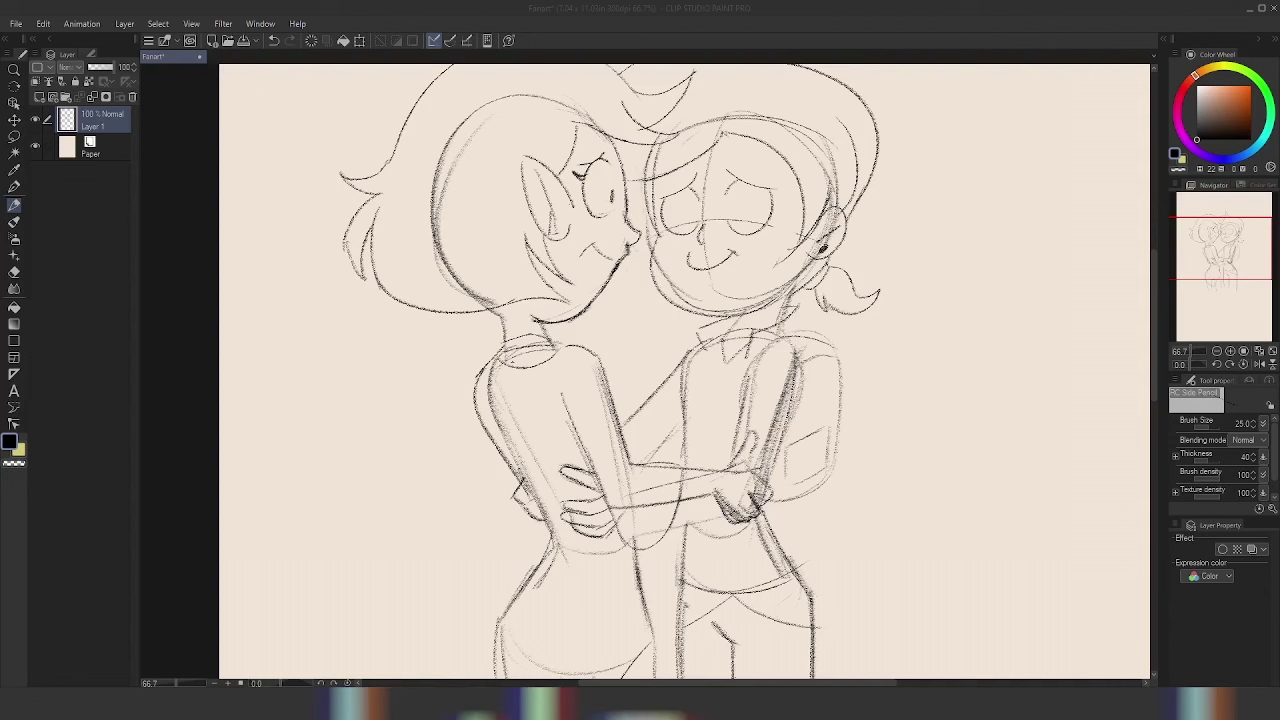
mouse_move(740, 346)
left_mouse_down()
mouse_move(730, 313)
mouse_move(722, 382)
mouse_move(746, 384)
left_mouse_up()
key("ctrl+z")
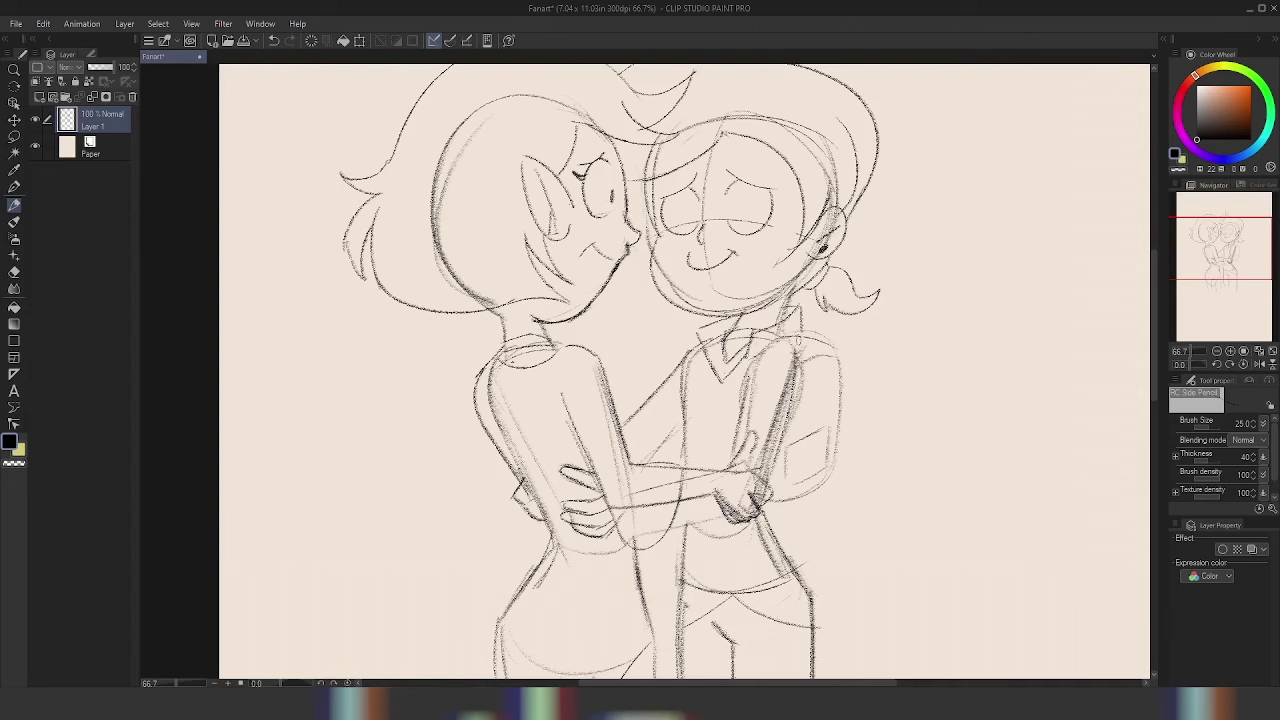
left_click_drag(800, 320, 750, 350)
key("ctrl+z")
mouse_move(716, 336)
left_mouse_down()
mouse_move(726, 366)
mouse_move(714, 374)
left_mouse_up()
key("ctrl+z")
left_click_drag(738, 316, 700, 342)
scroll(879, 306, "down", 3)
scroll(879, 306, "up", 3)
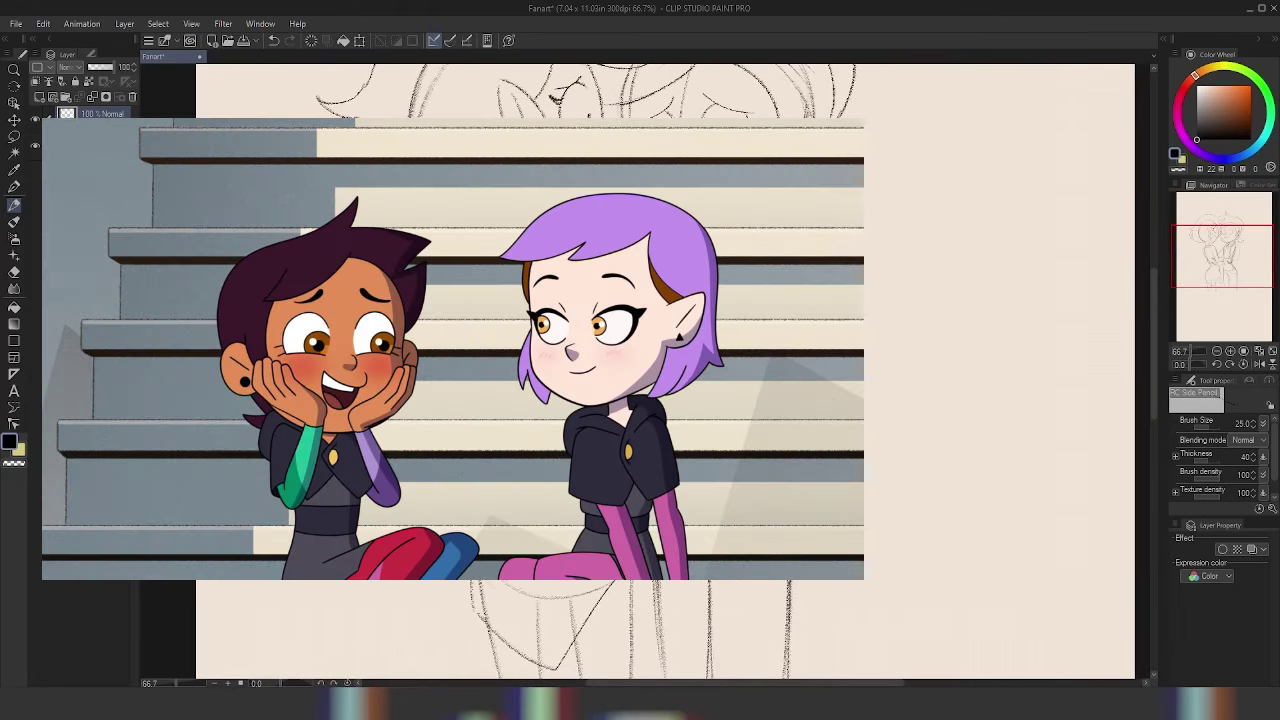
scroll(879, 306, "down", 2)
scroll(879, 306, "up", 2)
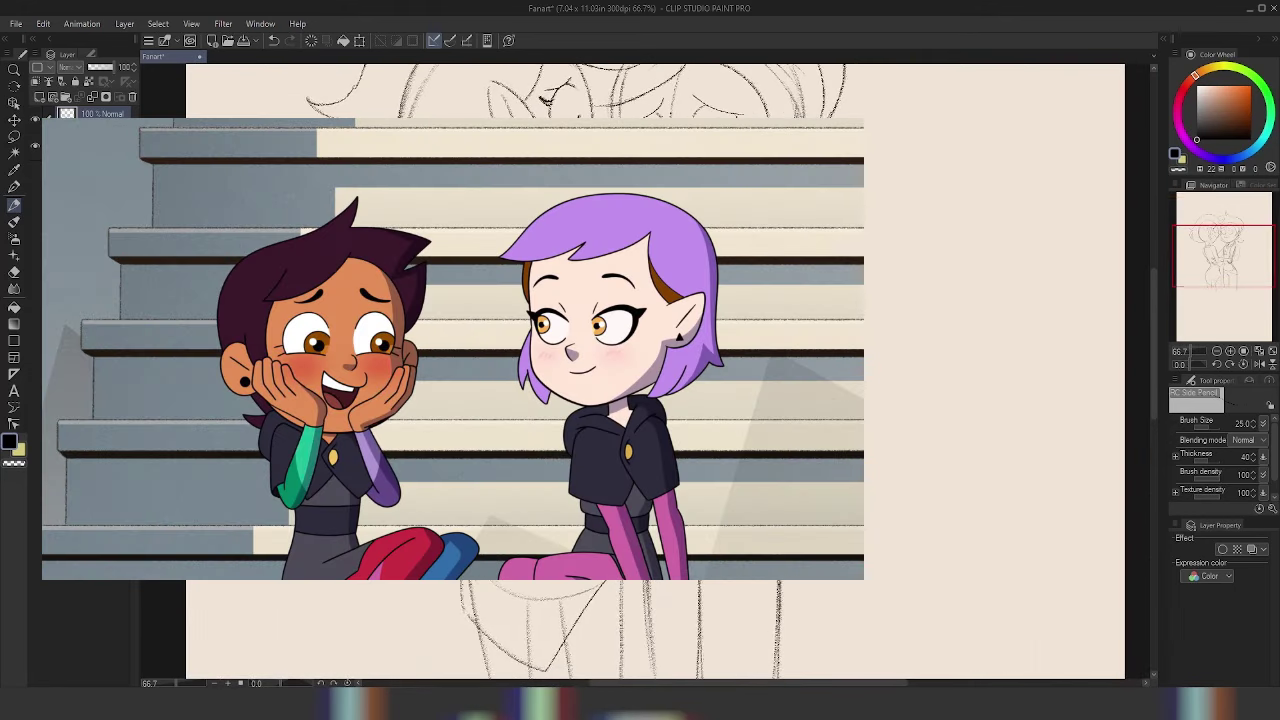
scroll(655, 370, "down", 2)
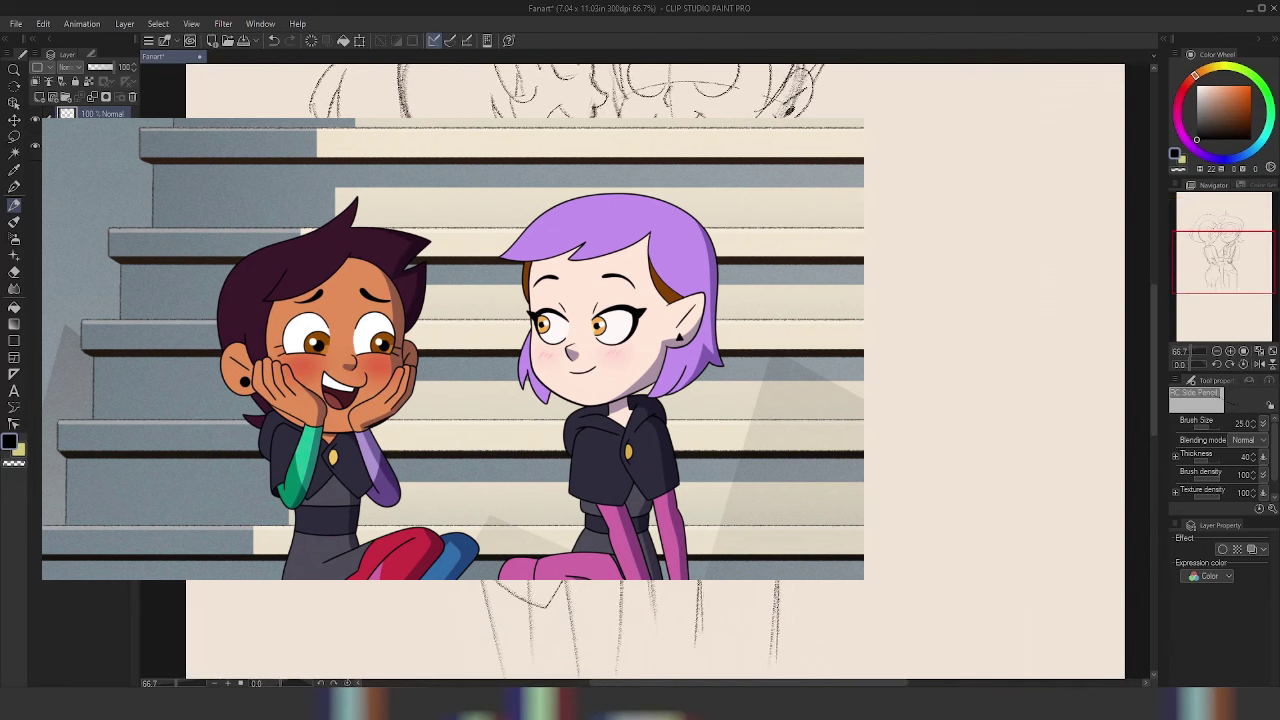
- Sketch small rounded shapes beneath the crossed forearms at the right figure's waist
scroll(640, 370, "right", 1)
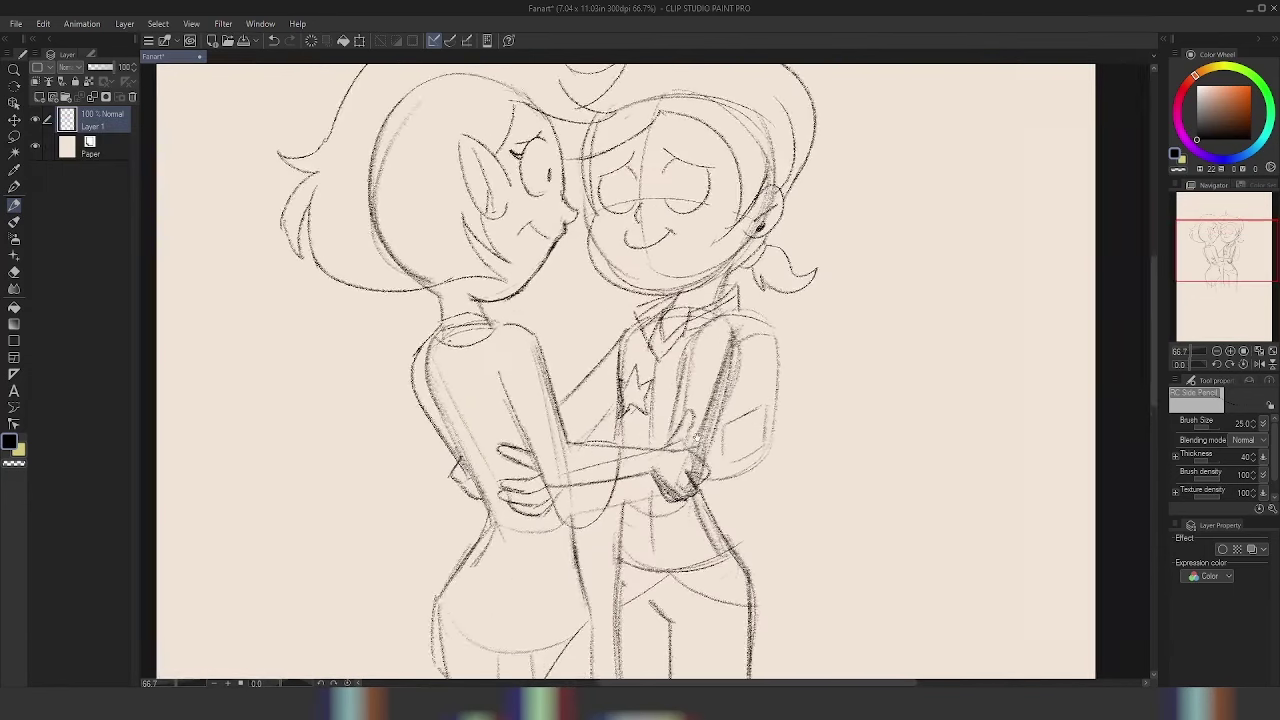
scroll(640, 370, "left", 4)
scroll(640, 370, "down", 1)
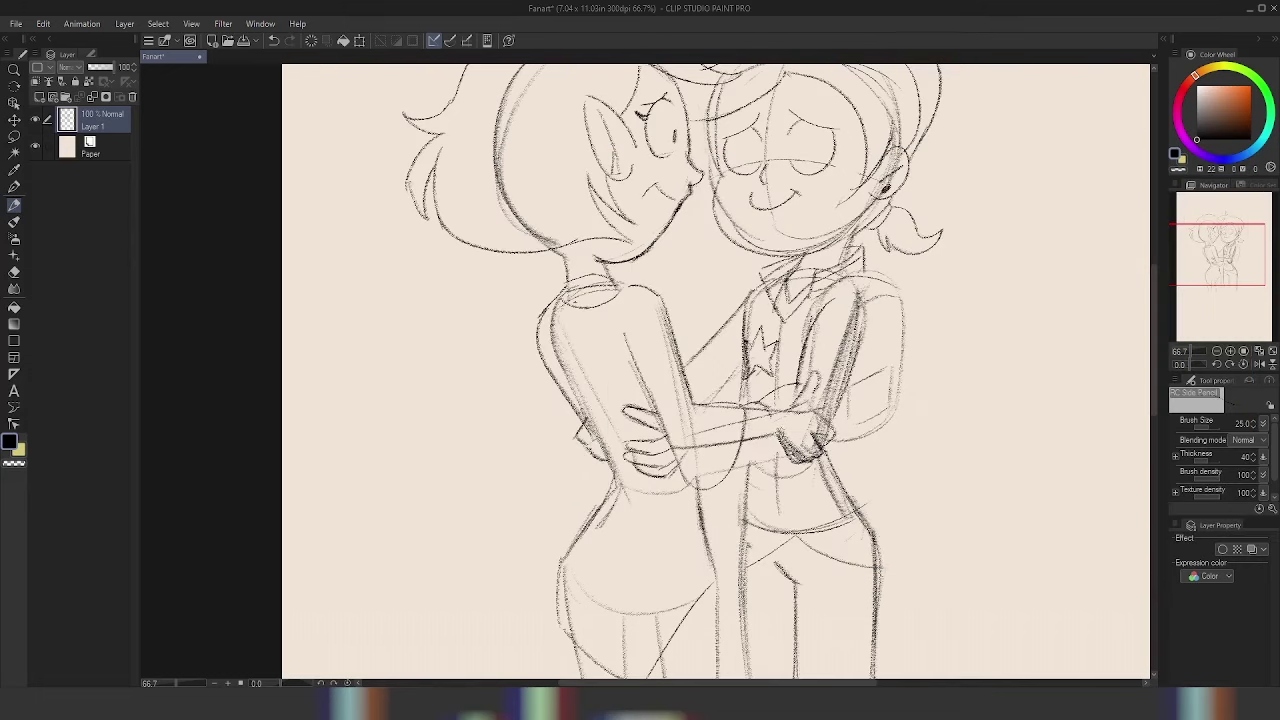
scroll(780, 420, "down", 2)
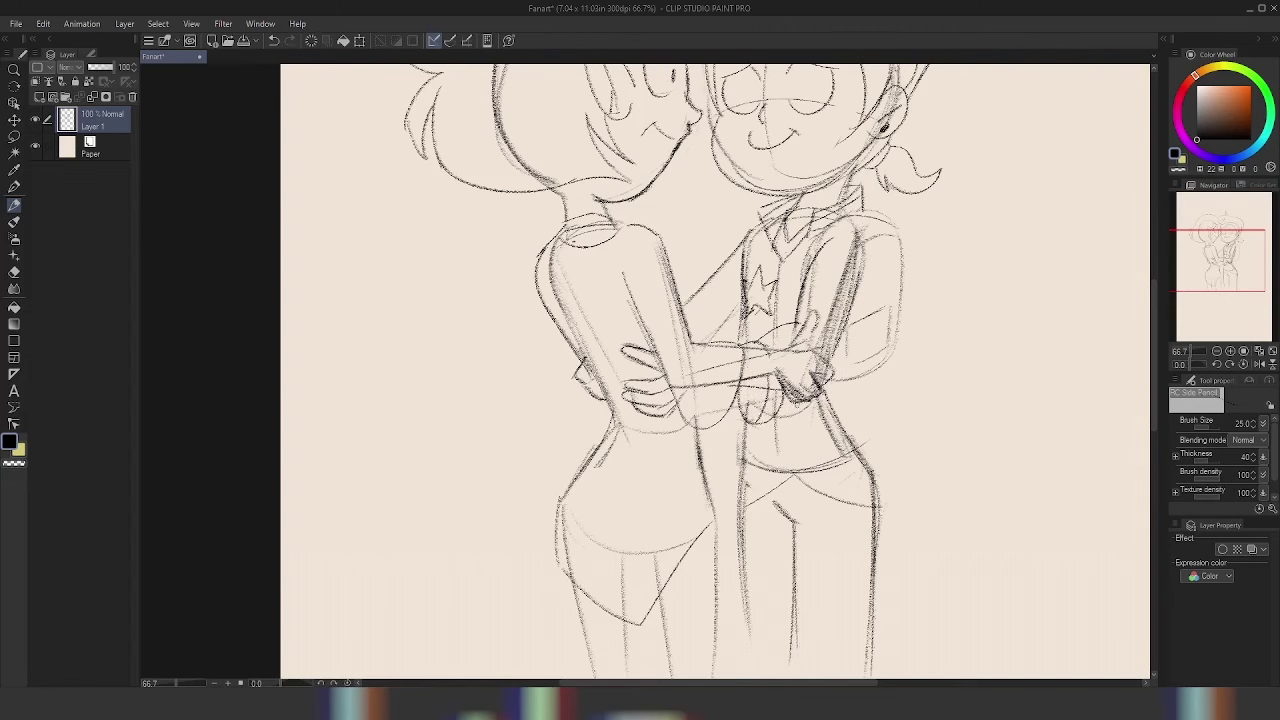
scroll(700, 290, "down", 3)
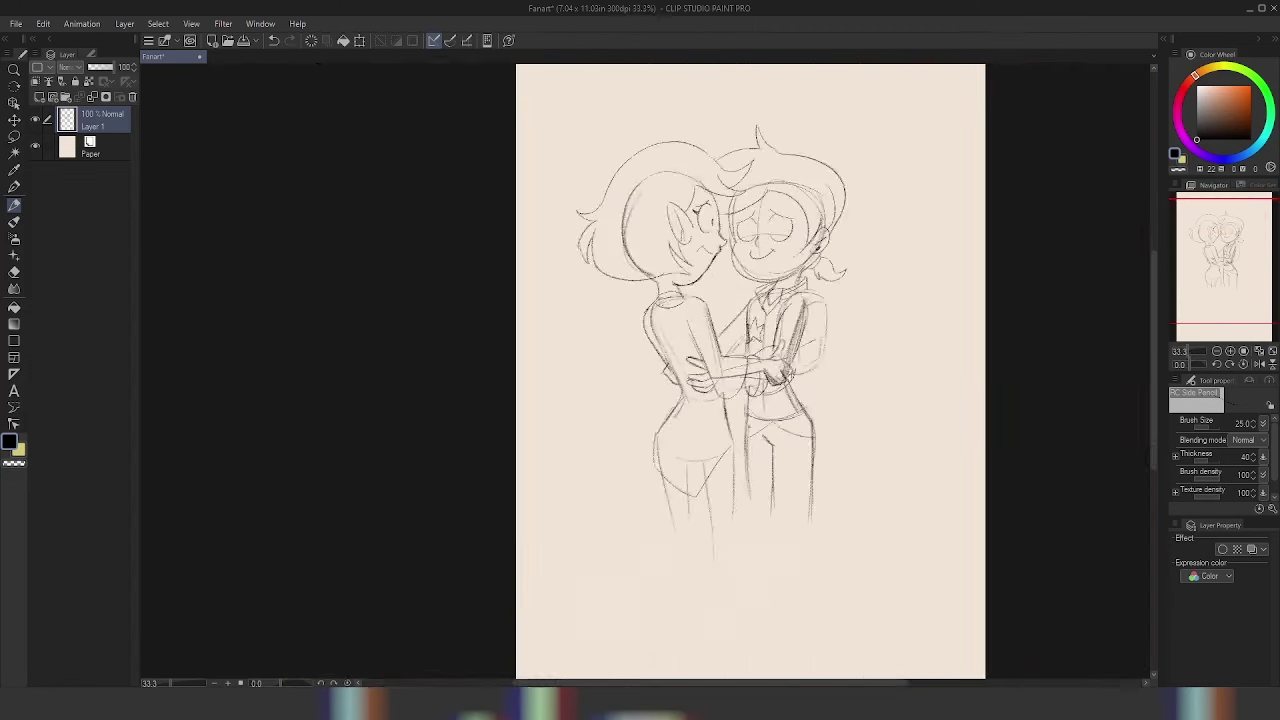
- Sketch pupils and lower lashes on the right figure's eyes and strengthen the left figure's neckline
scroll(704, 275, "up", 5)
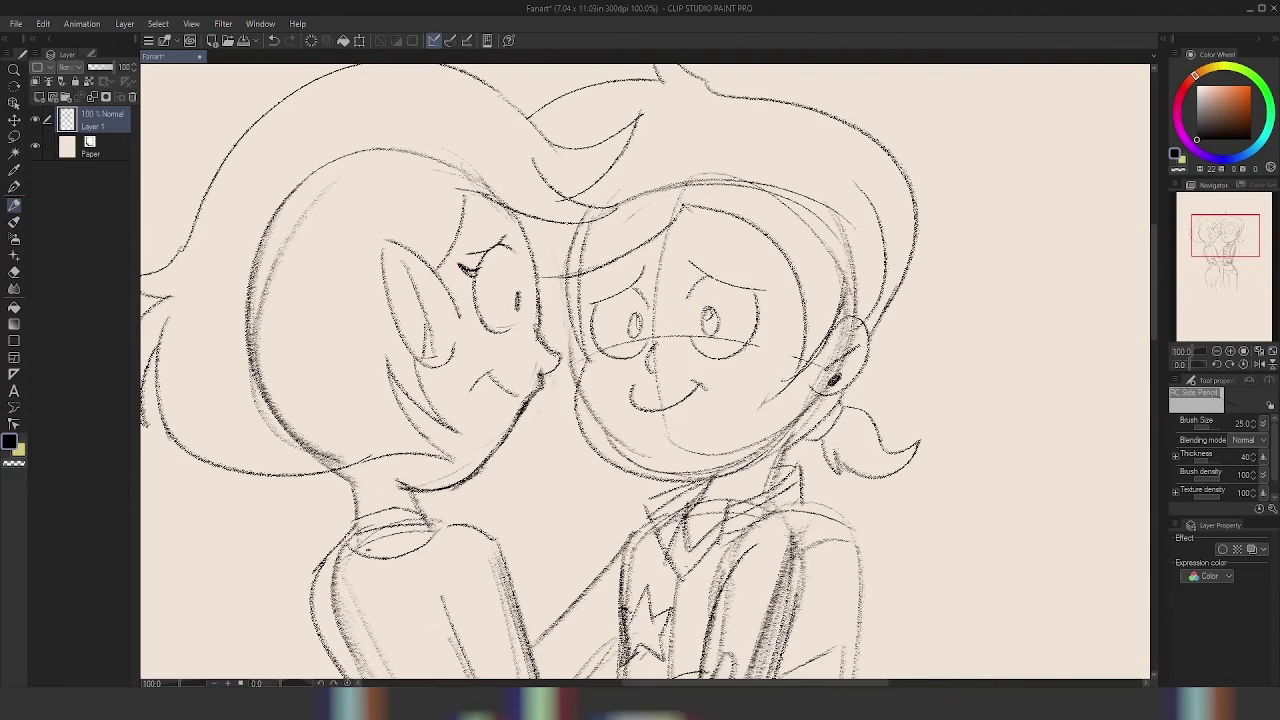
scroll(650, 370, "down", 3)
scroll(650, 370, "up", 4)
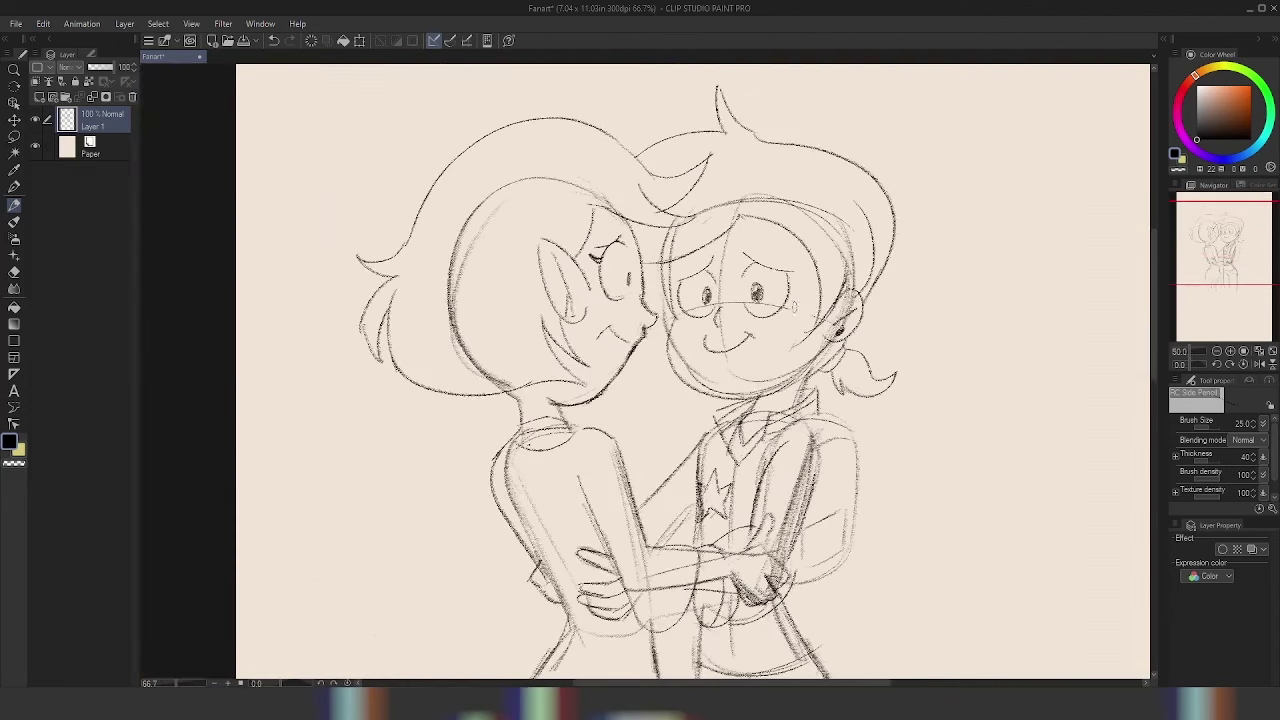
scroll(650, 370, "down", 1)
scroll(650, 370, "up", 1)
scroll(650, 370, "down", 3)
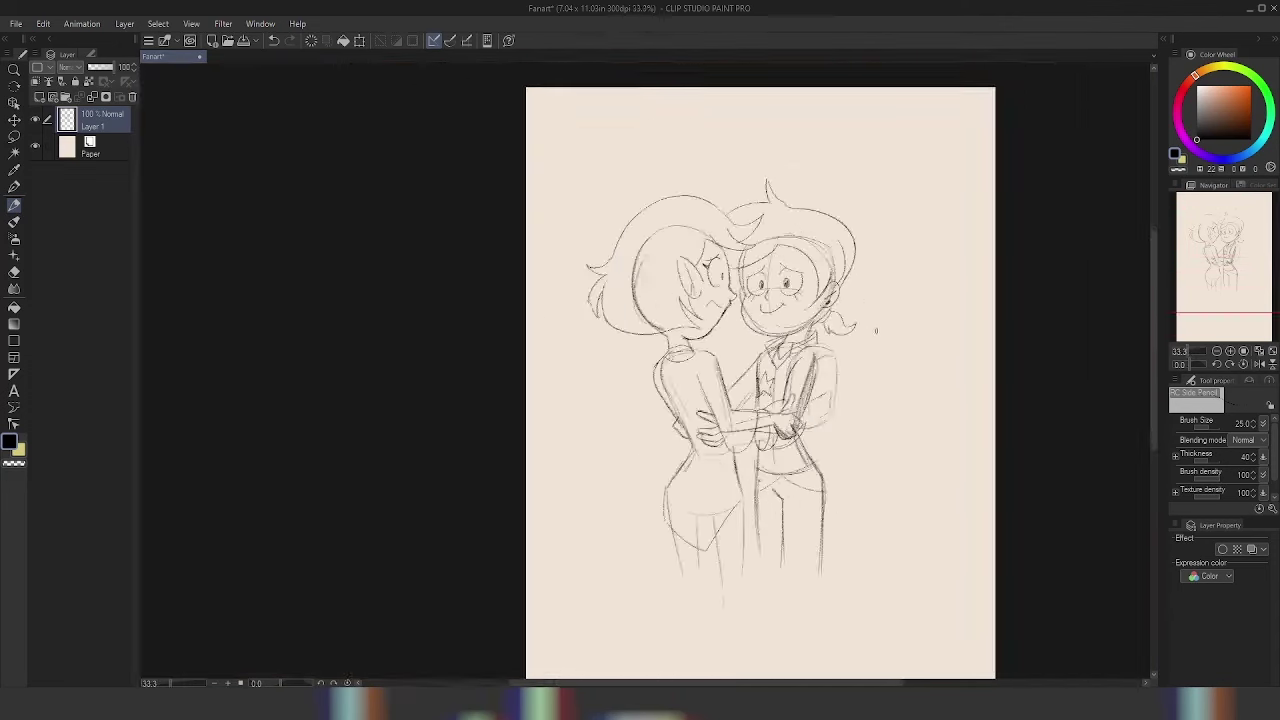
scroll(650, 370, "up", 3)
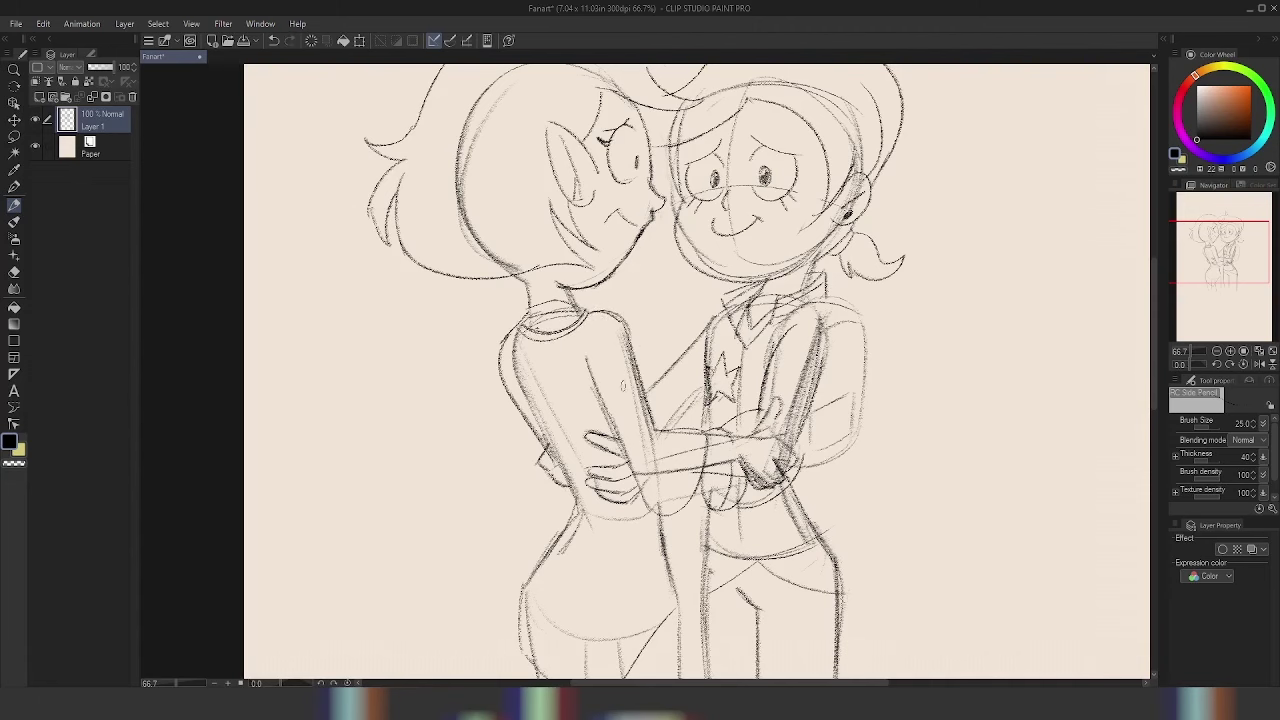
- Lower the sketch layer's opacity to 74%, add a new layer above it and switch to the inking pen
scroll(650, 370, "down", 3)
left_click_drag(115, 66, 107, 66)
key("ctrl+shift+n")
key("p")
- Set the pen's brush size to 40 and ink the right figure's jawline and two neck lines, undoing and redrawing as needed
scroll(650, 370, "up", 3)
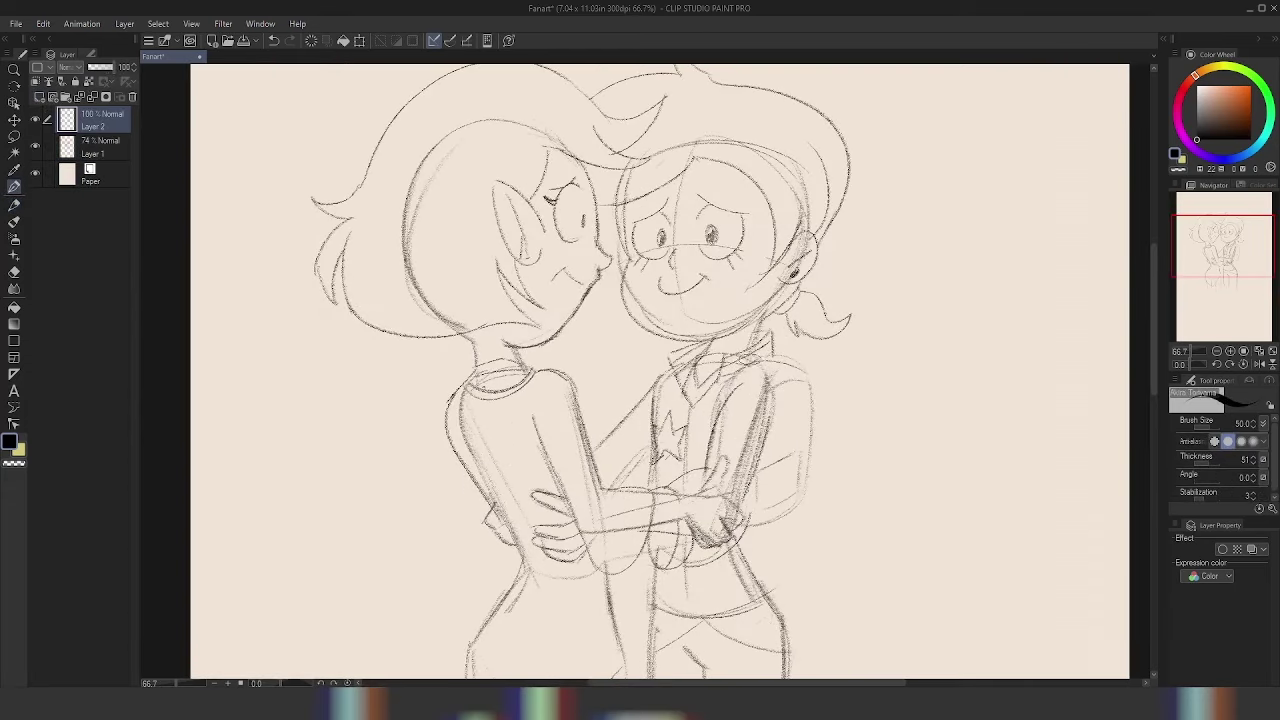
mouse_move(629, 264)
left_mouse_down()
mouse_move(621, 320)
mouse_move(670, 318)
left_mouse_up()
mouse_move(672, 318)
left_mouse_down()
mouse_move(742, 365)
mouse_move(820, 345)
left_mouse_up()
key("ctrl+z")
left_click_drag(668, 312, 700, 392)
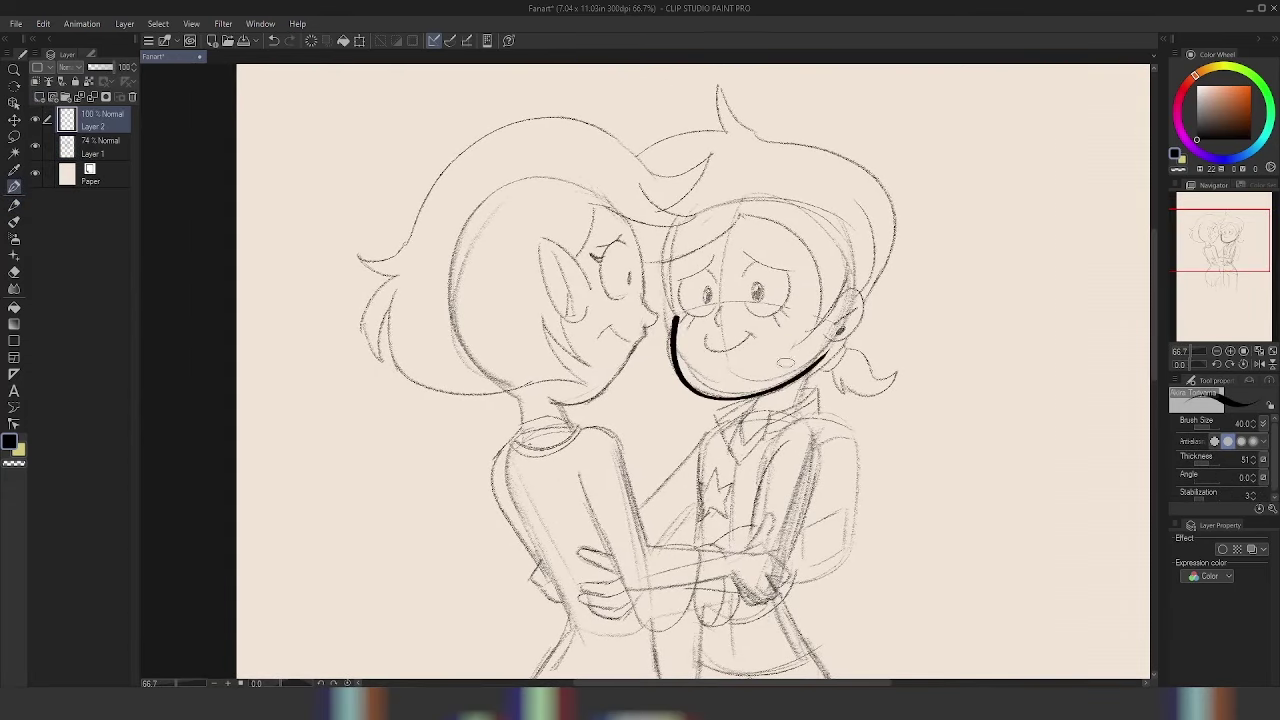
key("ctrl+z")
mouse_move(672, 320)
left_mouse_down()
mouse_move(674, 350)
mouse_move(832, 342)
left_mouse_up()
key("ctrl+z")
key("ctrl+z")
key("ctrl+z")
key("ctrl+z")
left_click_drag(766, 373, 751, 407)
left_click_drag(811, 349, 803, 395)
- Ink the right figure's ear beside the jaw, with its inner line and round earring
scroll(915, 260, "down", 3)
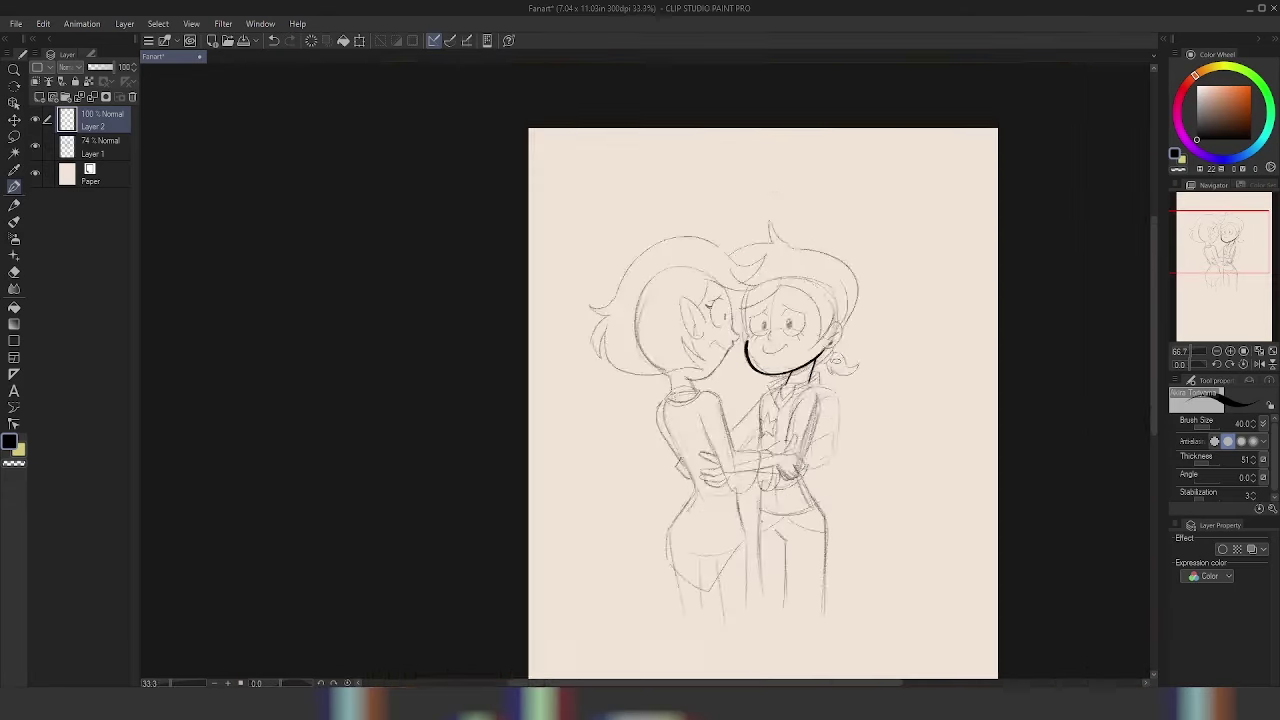
scroll(915, 260, "up", 6)
left_click_drag(818, 298, 822, 292)
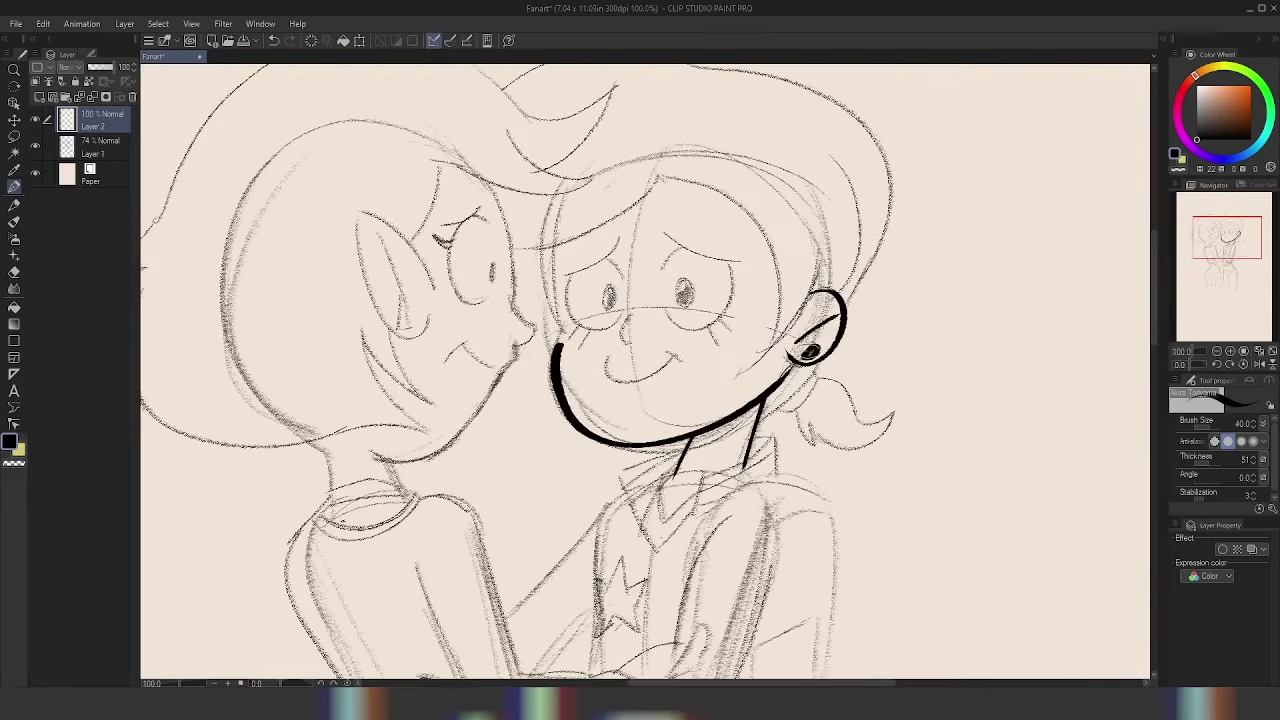
key("ctrl+z")
scroll(645, 370, "down", 3)
scroll(645, 370, "up", 3)
scroll(645, 370, "down", 3)
scroll(645, 370, "up", 3)
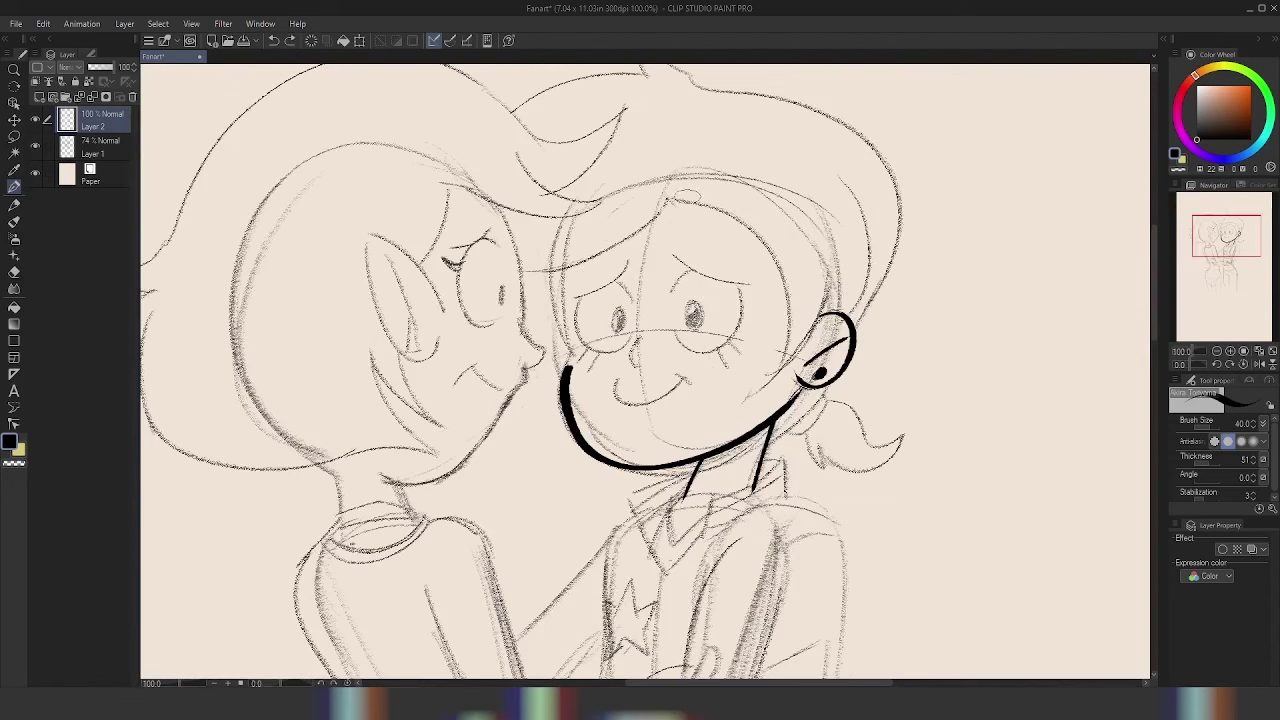
- Ink the curved hairline and pointed sideburn in front of the right figure's ear
key("ctrl+z")
left_click_drag(668, 200, 785, 370)
key("ctrl+z")
left_click_drag(838, 252, 772, 374)
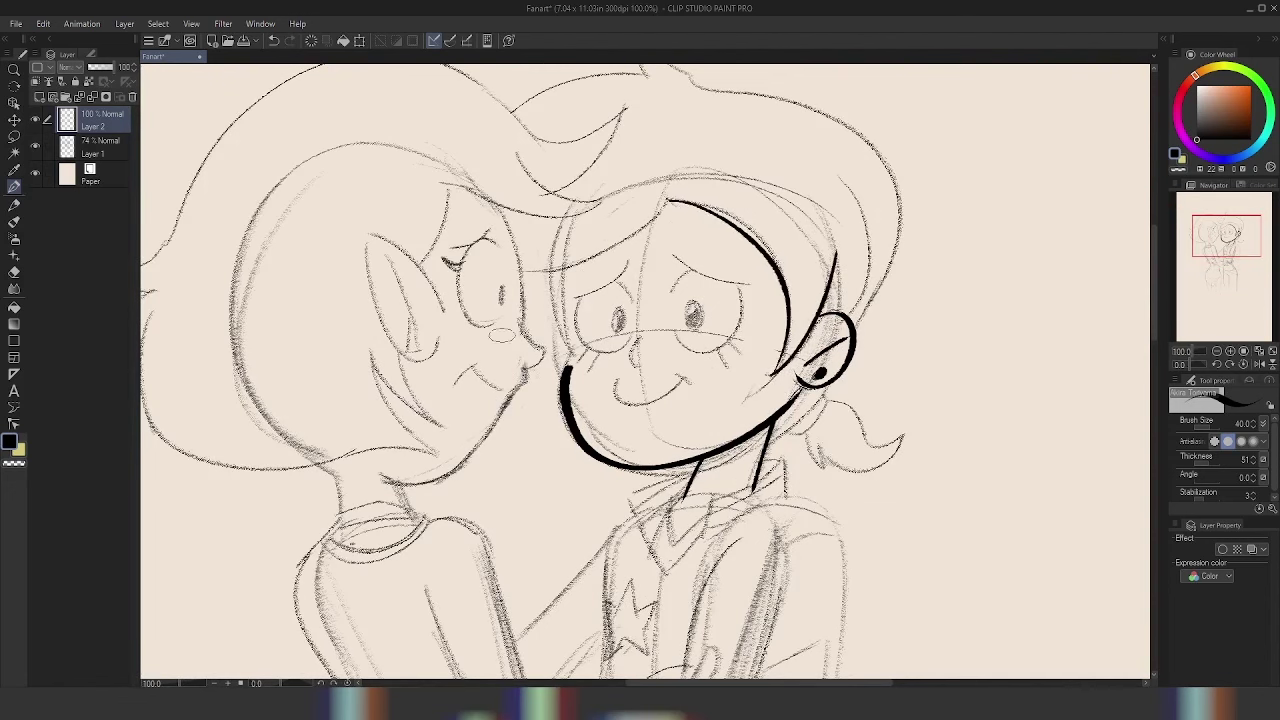
- Lower the sketch layer's opacity to 51% and return to the inking layer
left_click(100, 147)
left_click_drag(108, 67, 101, 67)
left_click(100, 120)
- Ink the right figure's outer hair outline and the small curled tuft behind the neck
mouse_move(692, 84)
left_mouse_down()
mouse_move(905, 290)
mouse_move(858, 330)
left_mouse_up()
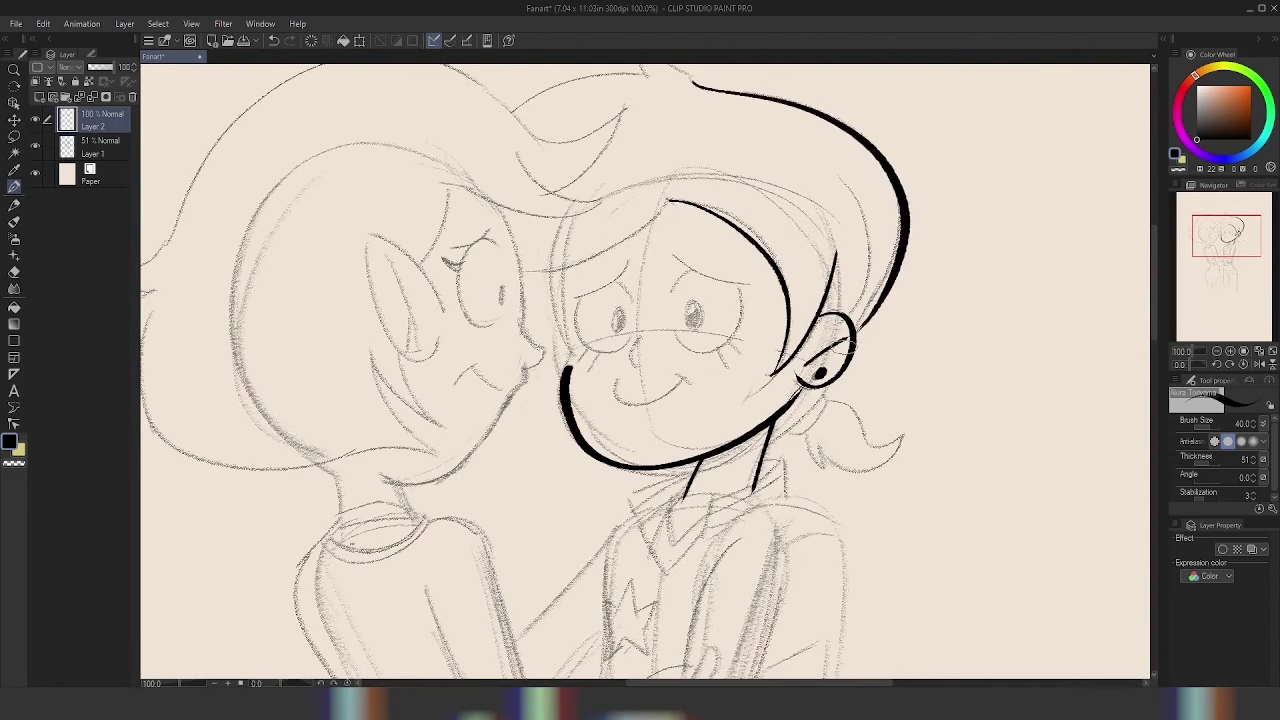
mouse_move(828, 385)
left_mouse_down()
mouse_move(818, 430)
mouse_move(778, 432)
left_mouse_up()
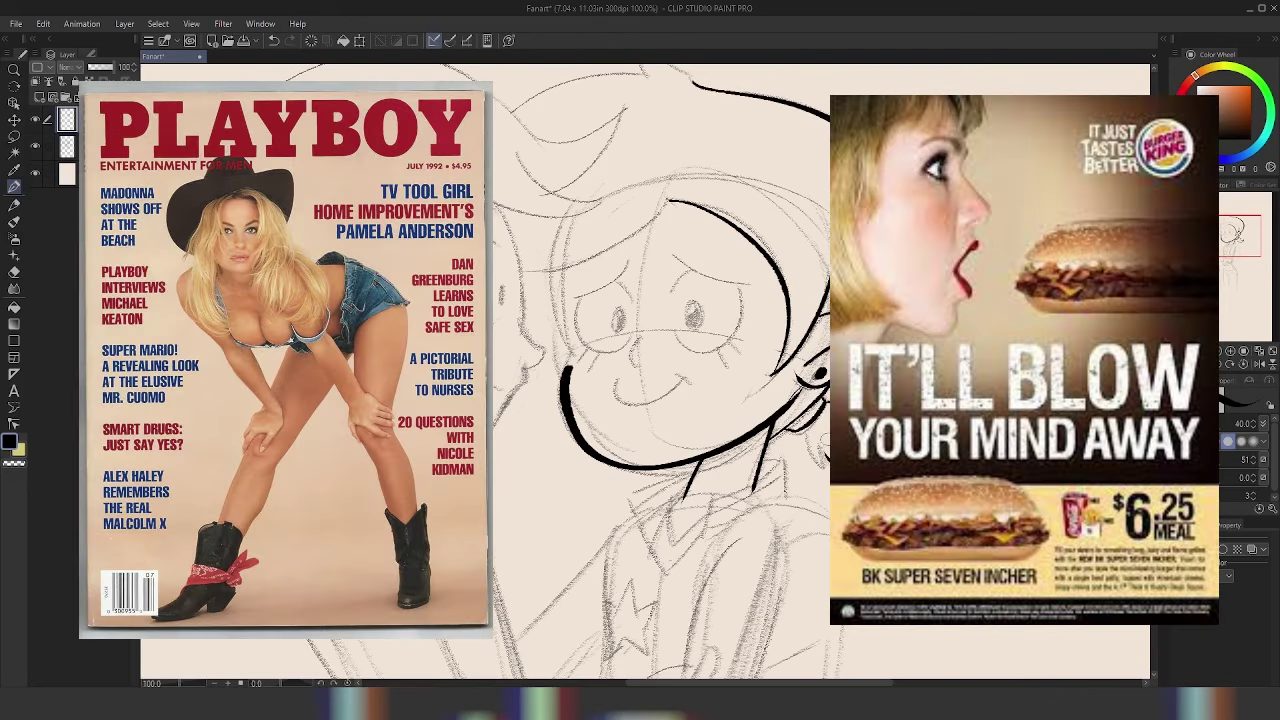
scroll(623, 318, "up", 1)
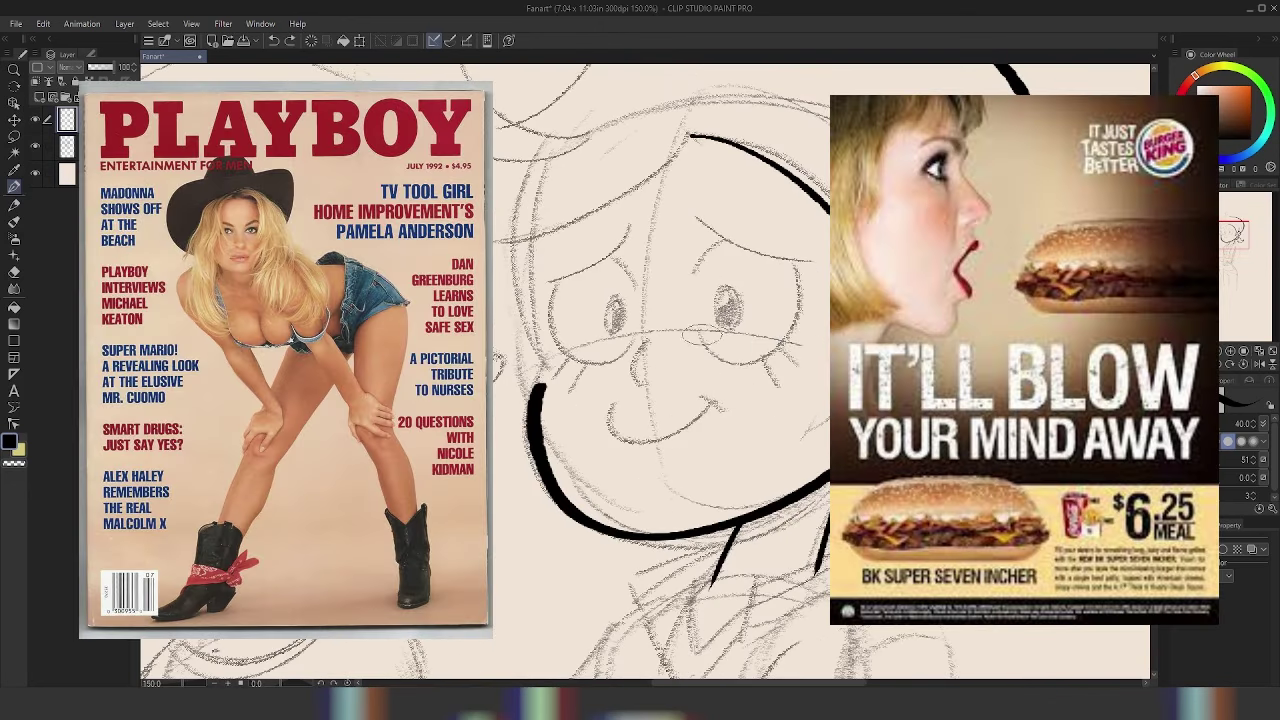
- Ink the right figure's eye nearest the earring, with its thick eyebrow, pupil and lower lashes
left_click_drag(703, 338, 794, 252)
left_click_drag(694, 268, 828, 212)
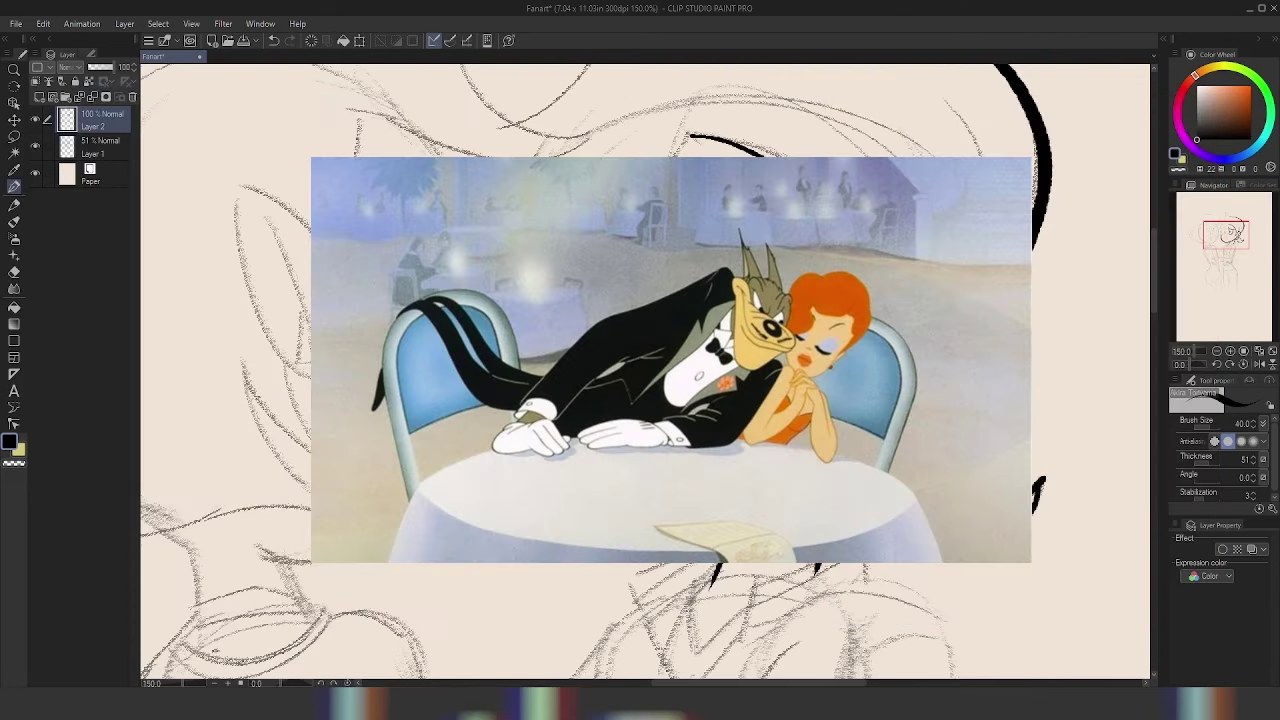
scroll(645, 370, "down", 2)
scroll(645, 370, "up", 2)
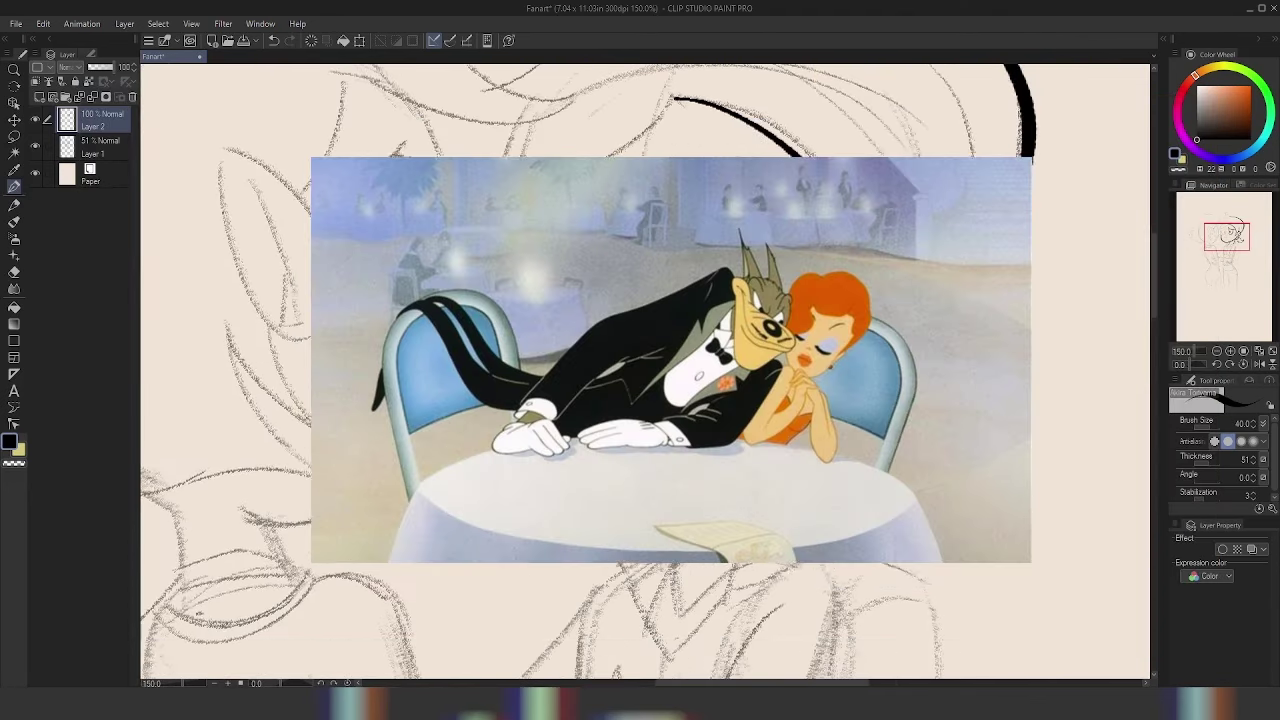
left_click_drag(748, 312, 766, 330)
- Ink the right figure's other eye outline and its slanted eyebrow
left_click_drag(530, 250, 614, 306)
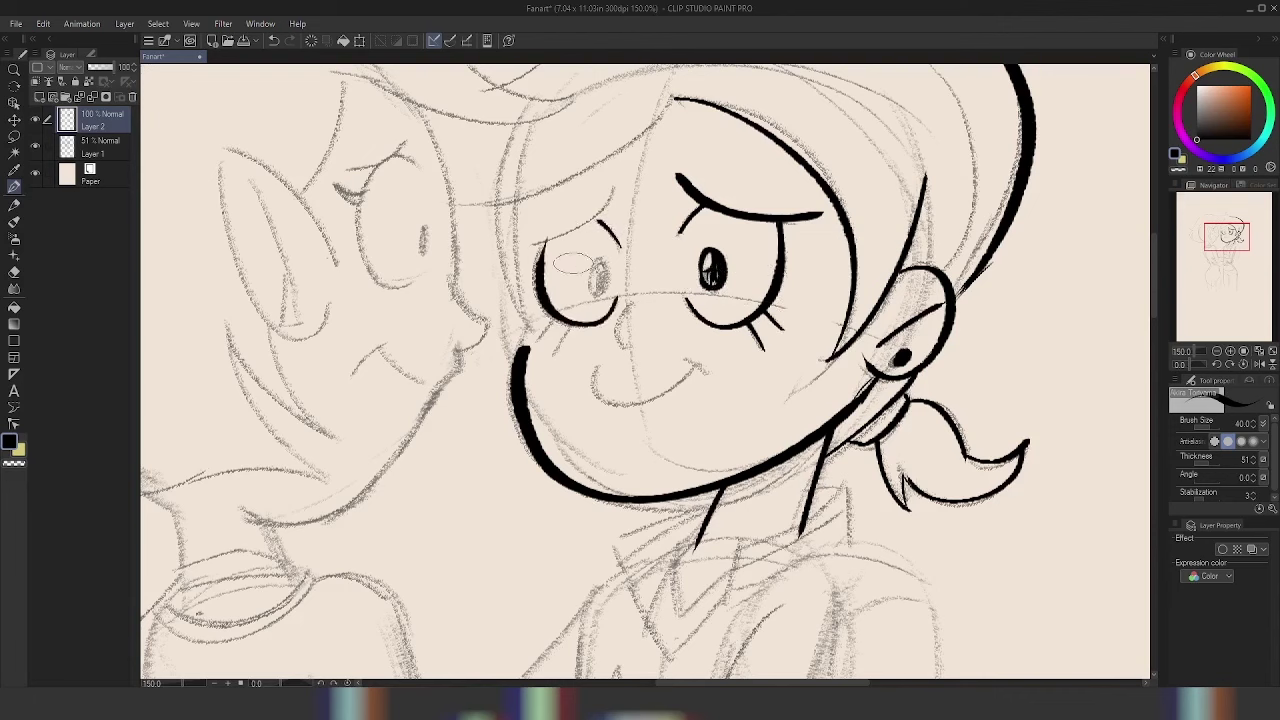
key("ctrl+z")
mouse_move(530, 250)
left_mouse_down()
mouse_move(614, 306)
mouse_move(628, 182)
left_mouse_up()
- Ink the second eye's pupil, the small nose and the curved smile of the right figure
mouse_move(600, 258)
left_mouse_down()
mouse_move(598, 294)
mouse_move(594, 264)
mouse_move(624, 355)
left_mouse_up()
scroll(600, 278, "down", 1)
scroll(600, 300, "up", 2)
mouse_move(580, 378)
left_mouse_down()
mouse_move(600, 428)
mouse_move(640, 428)
mouse_move(712, 380)
mouse_move(742, 398)
left_mouse_up()
key("ctrl+z")
scroll(528, 356, "down", 1)
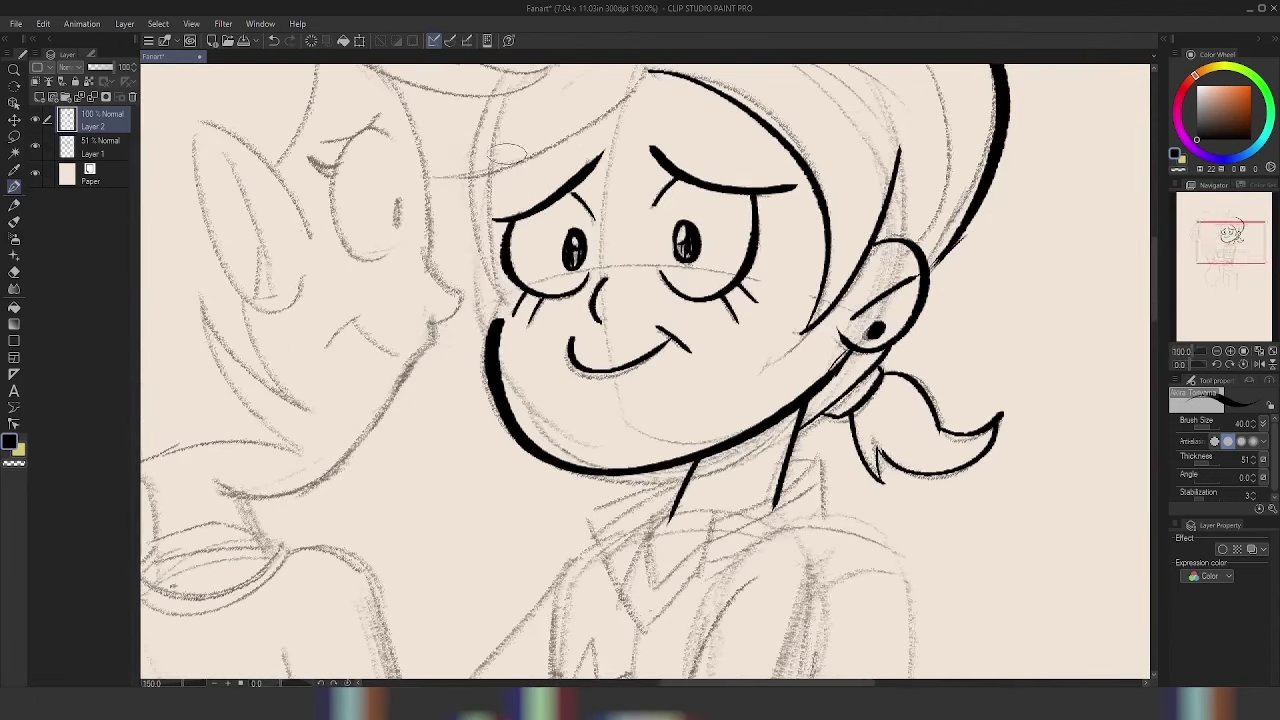
- Ink the far side of the right figure's face, with the second ear and a small pointed hair tip below it
left_click_drag(480, 300, 524, 312)
left_click_drag(521, 183, 545, 335)
left_click_drag(575, 308, 562, 330)
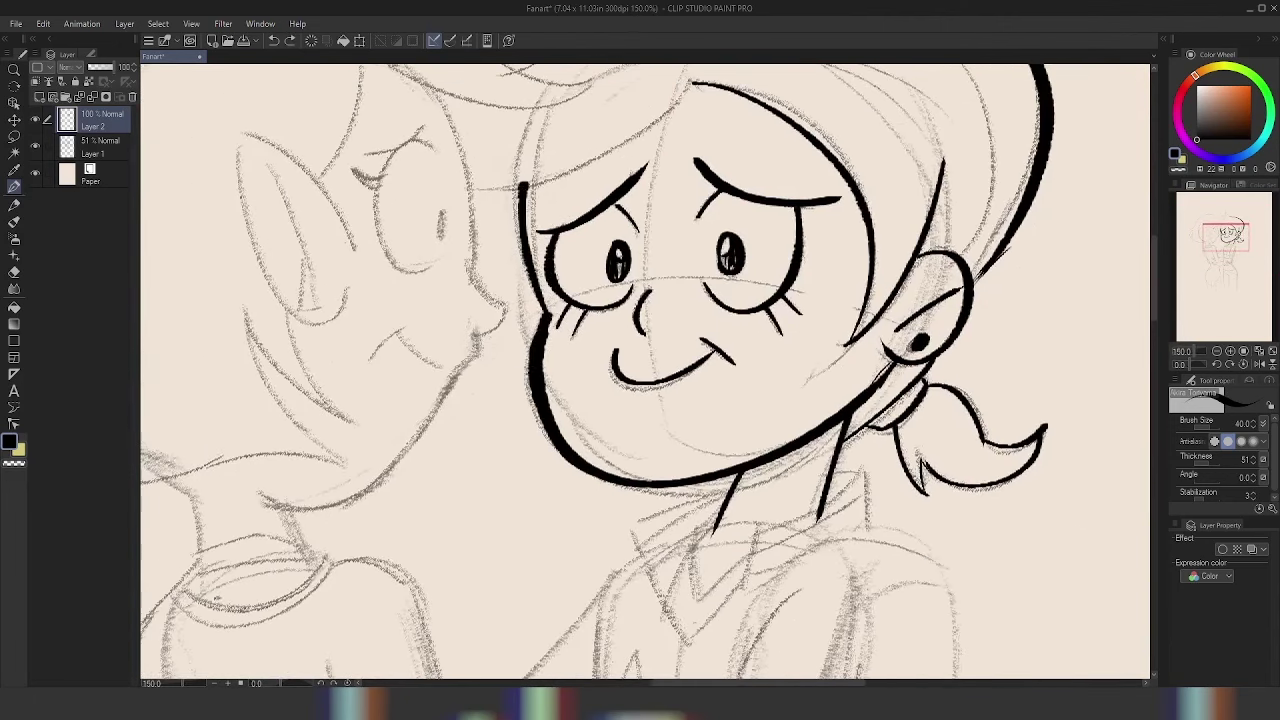
left_click_drag(532, 266, 532, 336)
scroll(600, 400, "down", 1)
scroll(700, 380, "up", 1)
scroll(700, 380, "up", 1)
left_click_drag(557, 417, 615, 426)
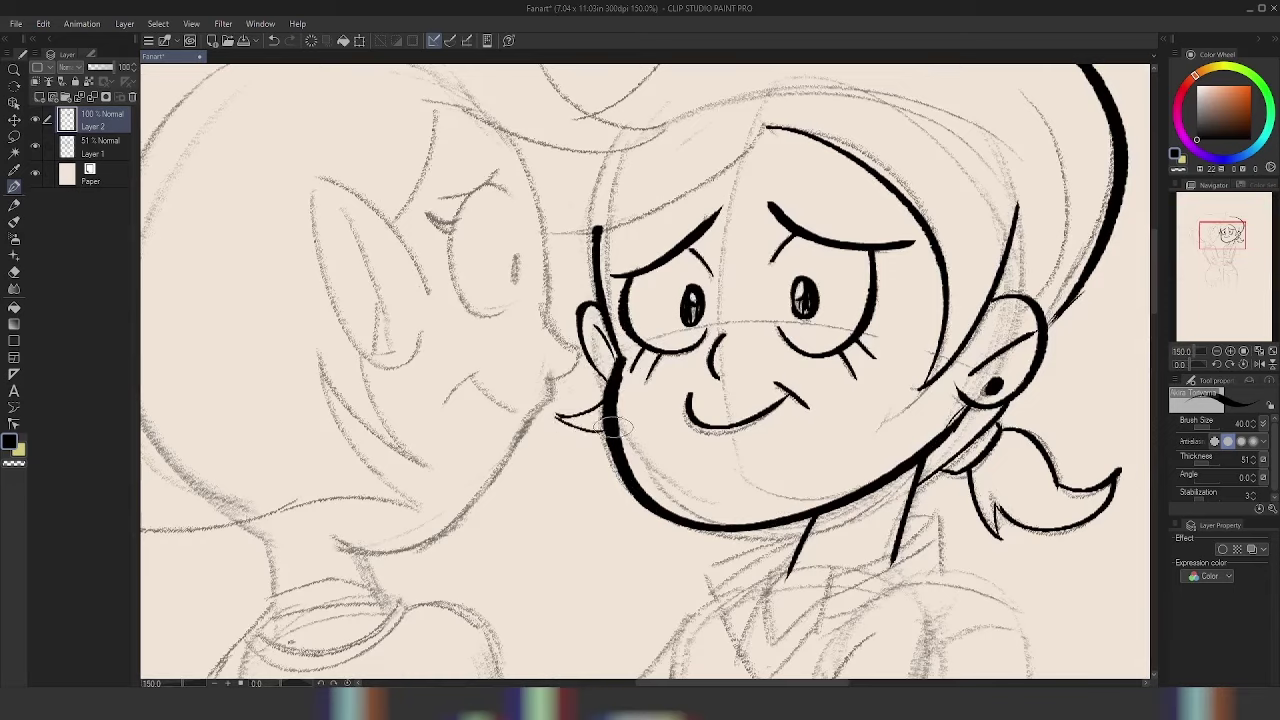
- Ink the right figure's striped collar band and the inner collar point around the neck
scroll(616, 426, "down", 2)
scroll(650, 380, "up", 2)
mouse_move(704, 303)
left_mouse_down()
mouse_move(687, 354)
mouse_move(739, 360)
mouse_move(850, 262)
mouse_move(847, 318)
mouse_move(808, 276)
left_mouse_up()
left_click_drag(703, 345, 816, 286)
mouse_move(706, 318)
left_mouse_down()
mouse_move(814, 258)
mouse_move(814, 274)
mouse_move(852, 268)
left_mouse_up()
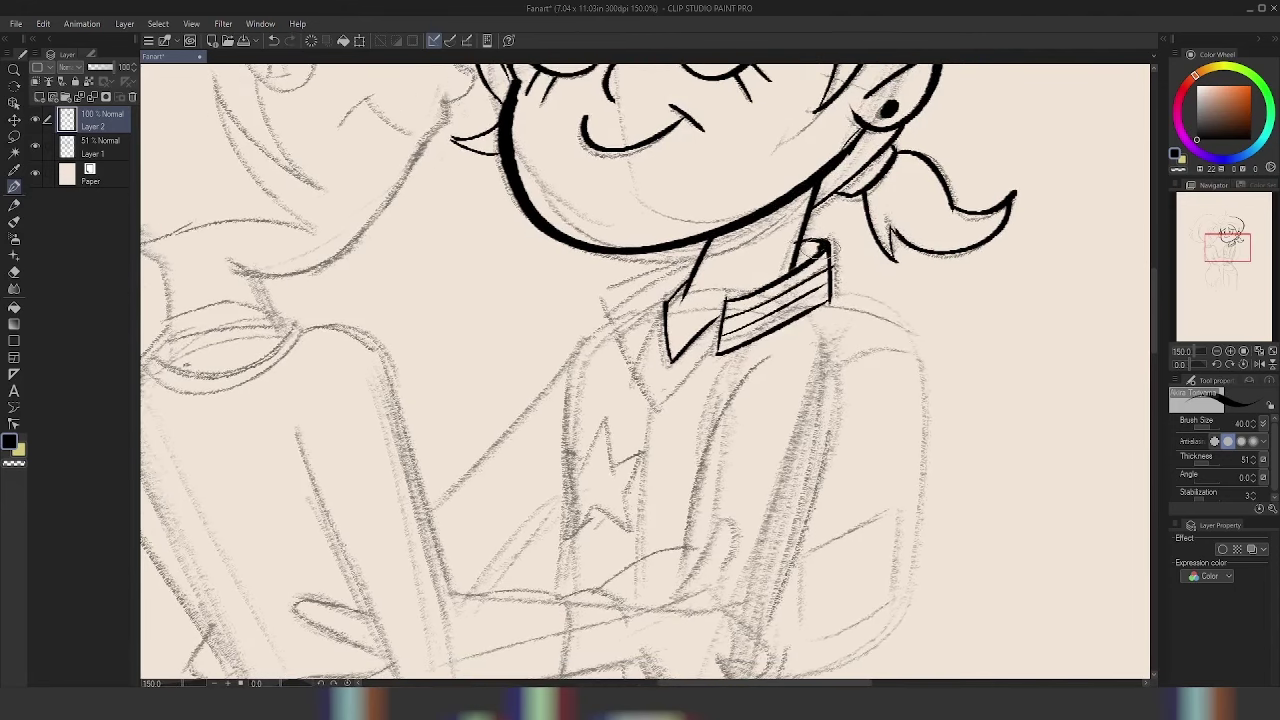
- Ink the collar's pointed open flap and the shirt's front line running down from it
left_click_drag(647, 281, 615, 405)
key("ctrl+z")
left_click_drag(601, 296, 652, 420)
left_click_drag(600, 293, 712, 238)
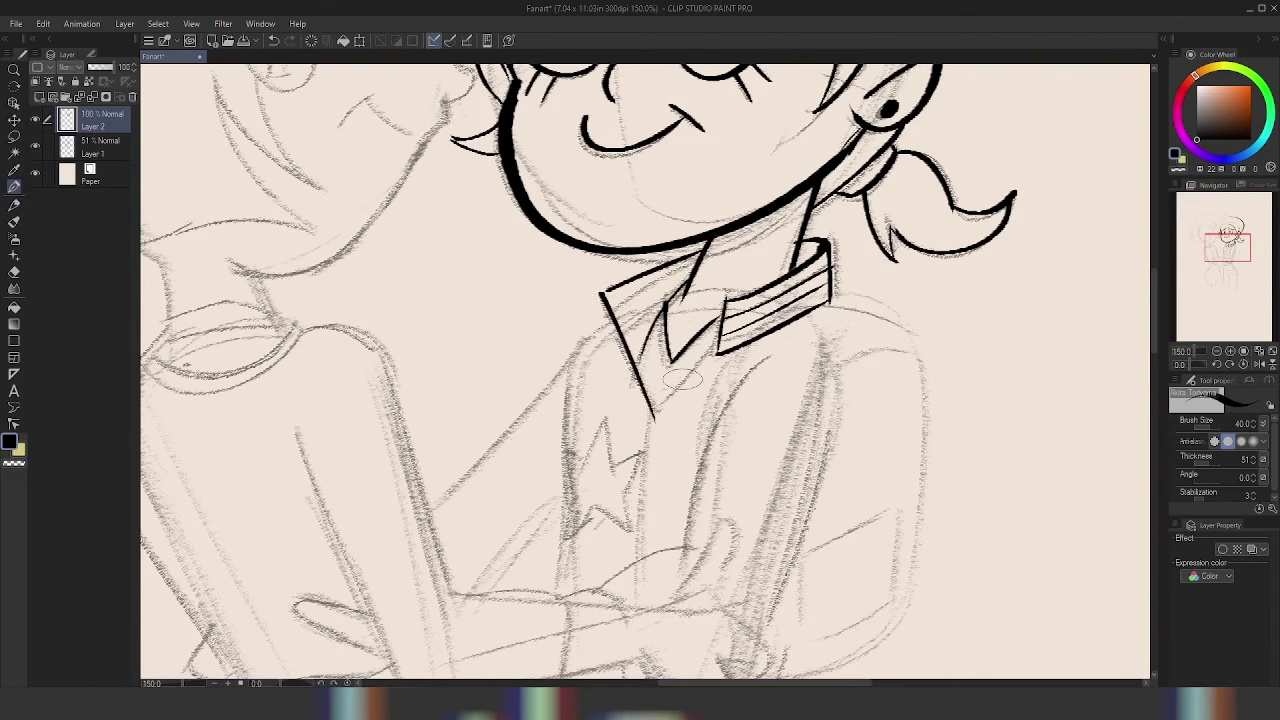
scroll(684, 386, "down", 2)
left_click_drag(664, 314, 653, 618)
scroll(652, 458, "down", 2)
scroll(688, 347, "down", 1)
scroll(660, 500, "up", 3)
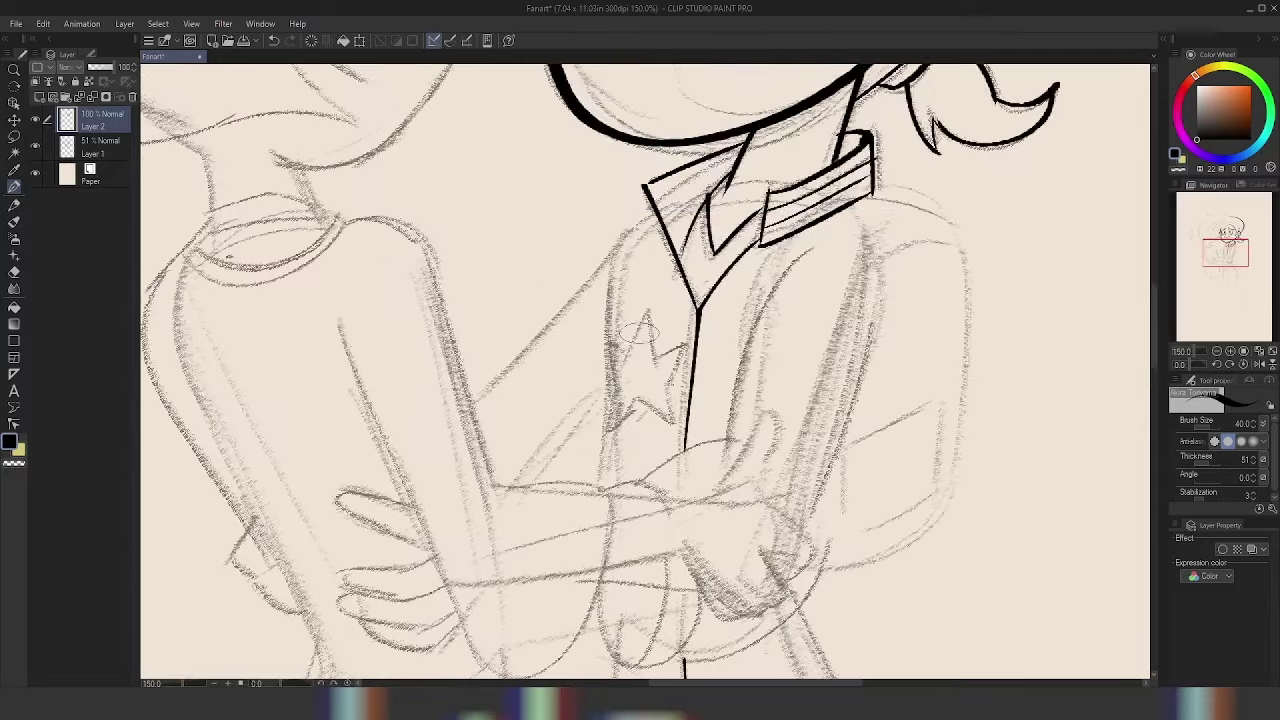
- Ink the five-pointed star on the right figure's chest, redoing strokes as needed
mouse_move(628, 356)
left_mouse_down()
mouse_move(667, 384)
mouse_move(647, 312)
mouse_move(667, 386)
mouse_move(645, 390)
mouse_move(601, 341)
mouse_move(630, 385)
mouse_move(599, 341)
mouse_move(613, 394)
mouse_move(650, 402)
left_mouse_up()
key("ctrl+z")
key("ctrl+z")
key("ctrl+z")
key("ctrl+z")
key("ctrl+z")
scroll(645, 370, "down", 3)
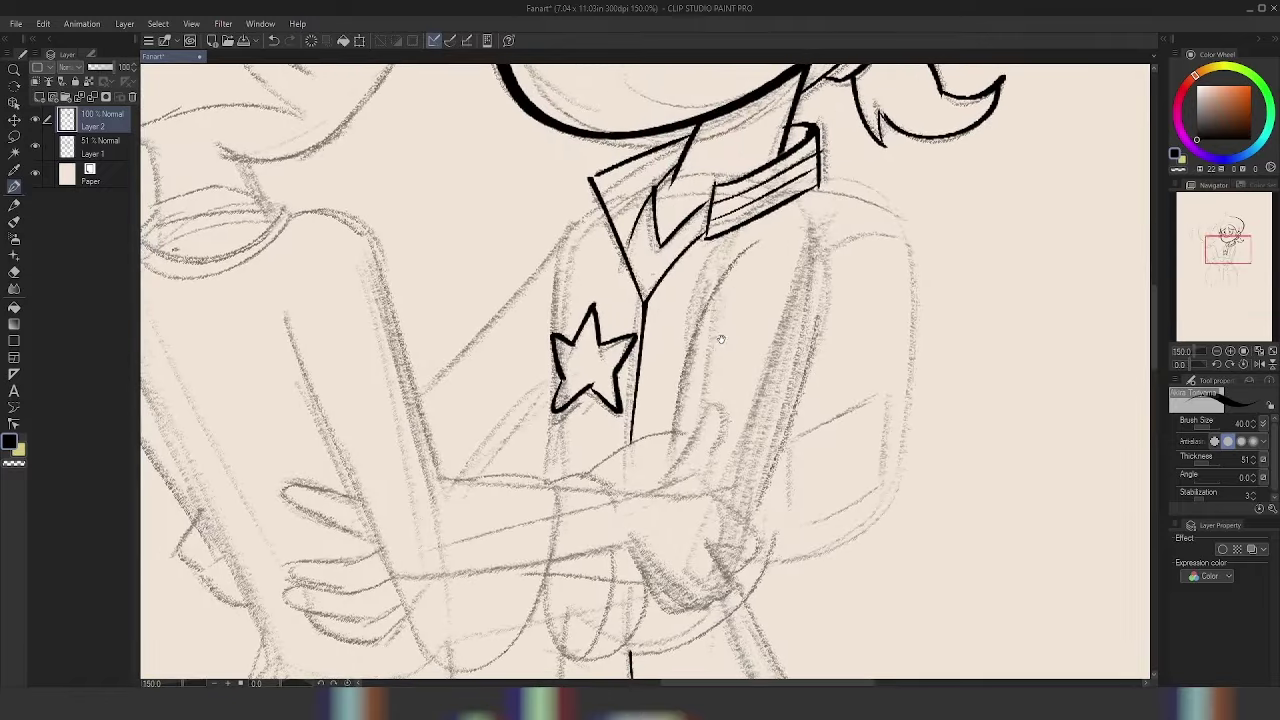
- Ink the right figure's rounded shoulder and both sides of the upper arm, undoing and redrawing as needed
scroll(645, 370, "up", 3)
mouse_move(717, 290)
left_mouse_down()
mouse_move(815, 237)
mouse_move(830, 388)
mouse_move(780, 506)
left_mouse_up()
key("ctrl+z")
left_click_drag(722, 285, 678, 406)
key("ctrl+z")
scroll(830, 280, "down", 3)
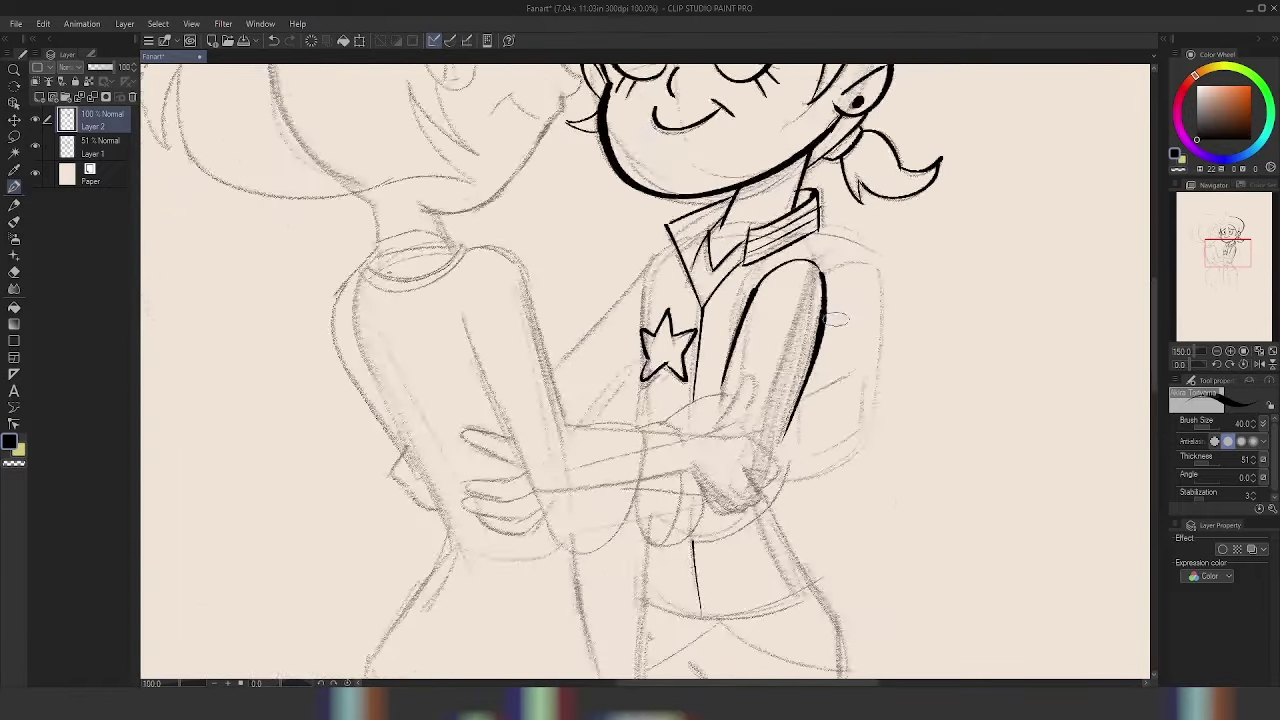
scroll(830, 280, "up", 3)
left_click_drag(745, 302, 823, 278)
scroll(828, 280, "down", 3)
- Ink the sides of the right figure's waist and the curved hem of the top
scroll(869, 303, "up", 3)
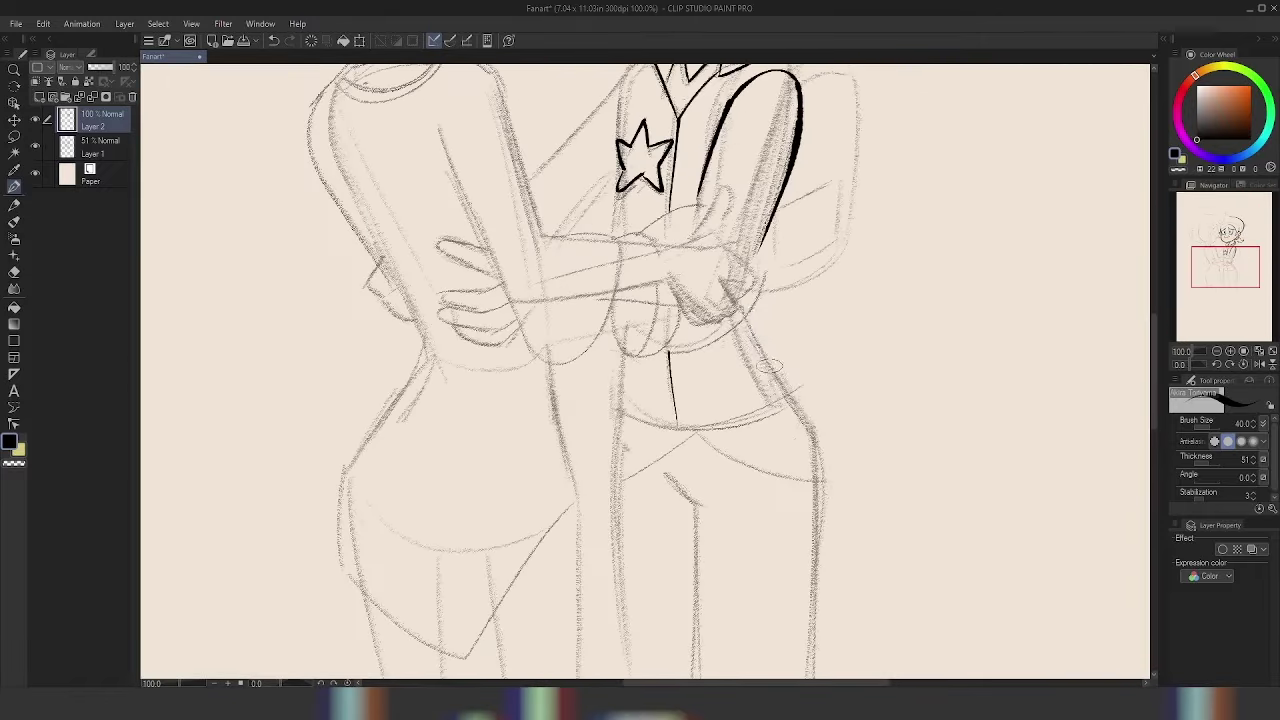
left_click_drag(745, 310, 795, 402)
left_click_drag(620, 410, 792, 398)
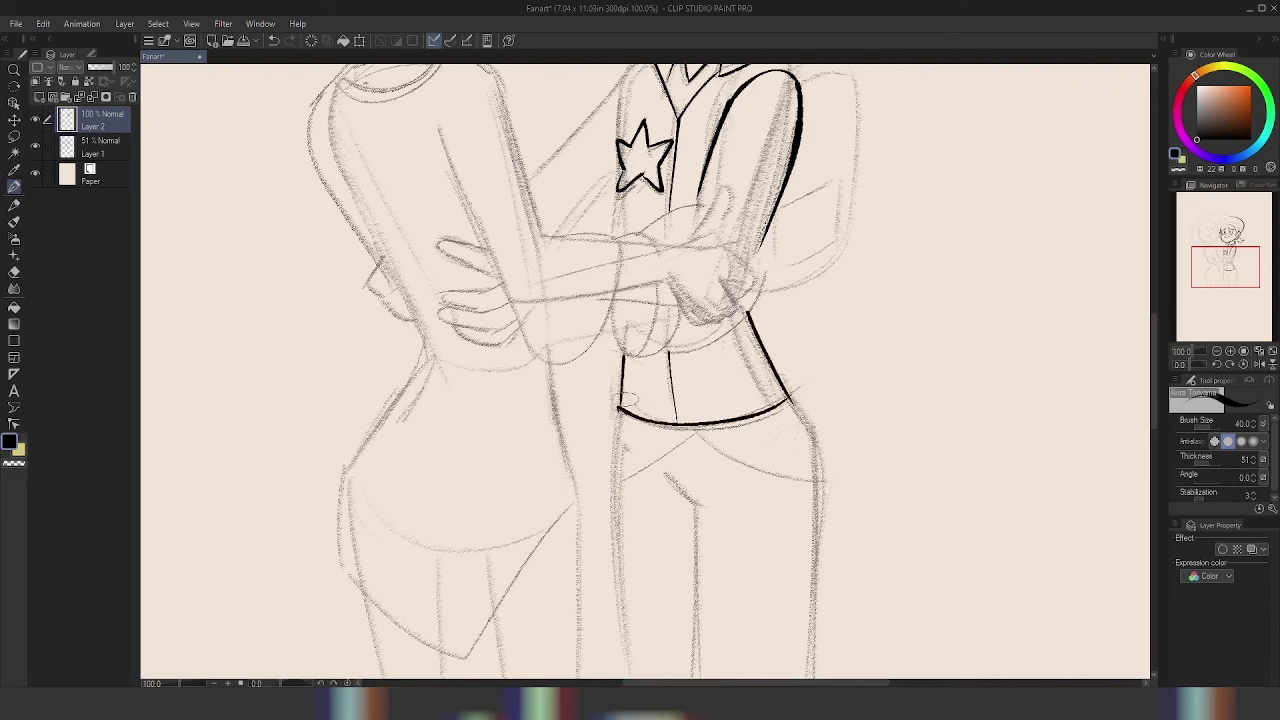
- Ink the right figure's trousers with the crossing curves below the hem, the outer legs and the inner leg line
left_click_drag(684, 429, 820, 481)
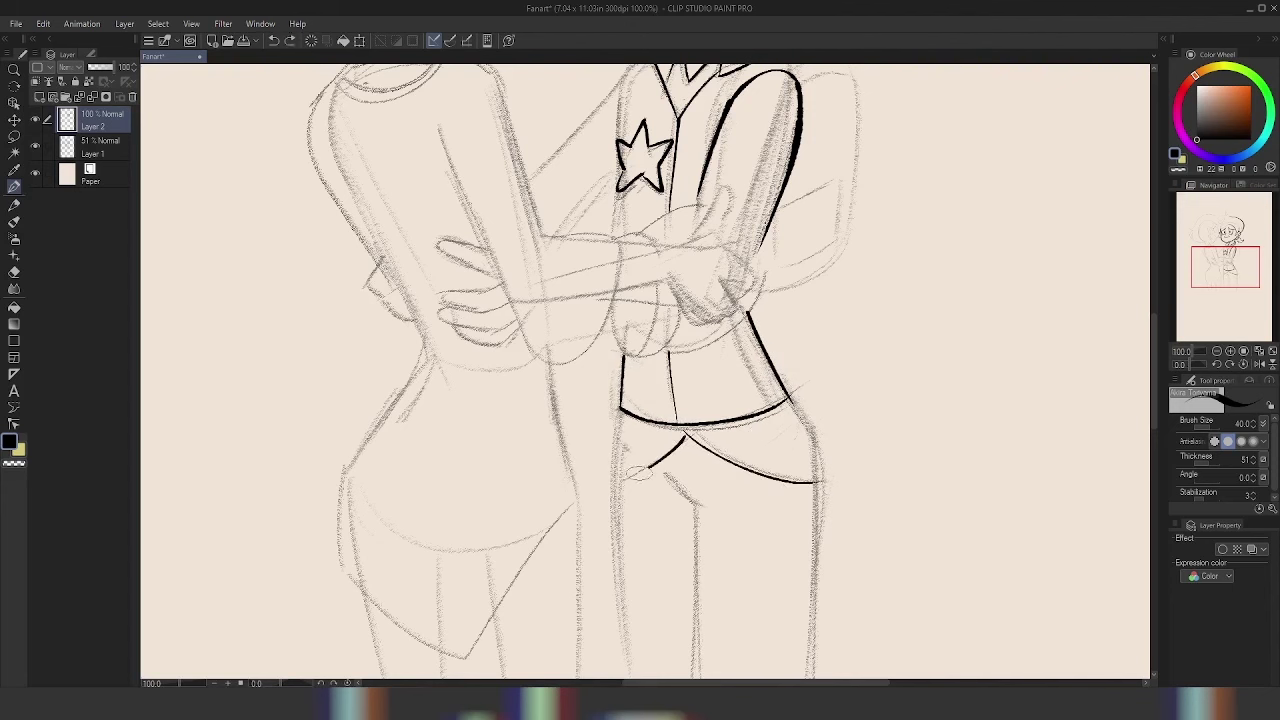
scroll(785, 400, "down", 2)
key("ctrl+z")
left_click_drag(800, 350, 790, 632)
mouse_move(700, 386)
left_mouse_down()
mouse_move(648, 428)
mouse_move(678, 618)
left_mouse_up()
left_click_drag(610, 325, 602, 618)
scroll(847, 280, "down", 5)
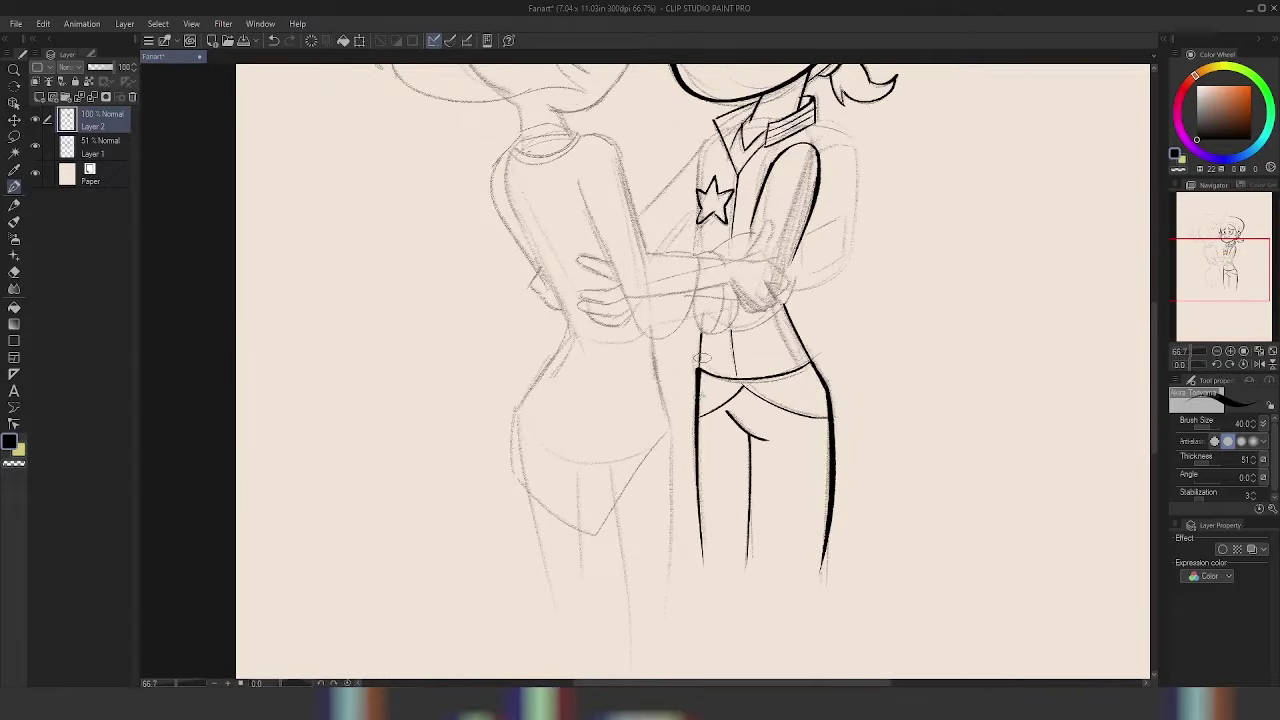
- Ink the rounded shapes and the lower sleeve curve beneath the right figure's crossed forearms
scroll(846, 254, "up", 5)
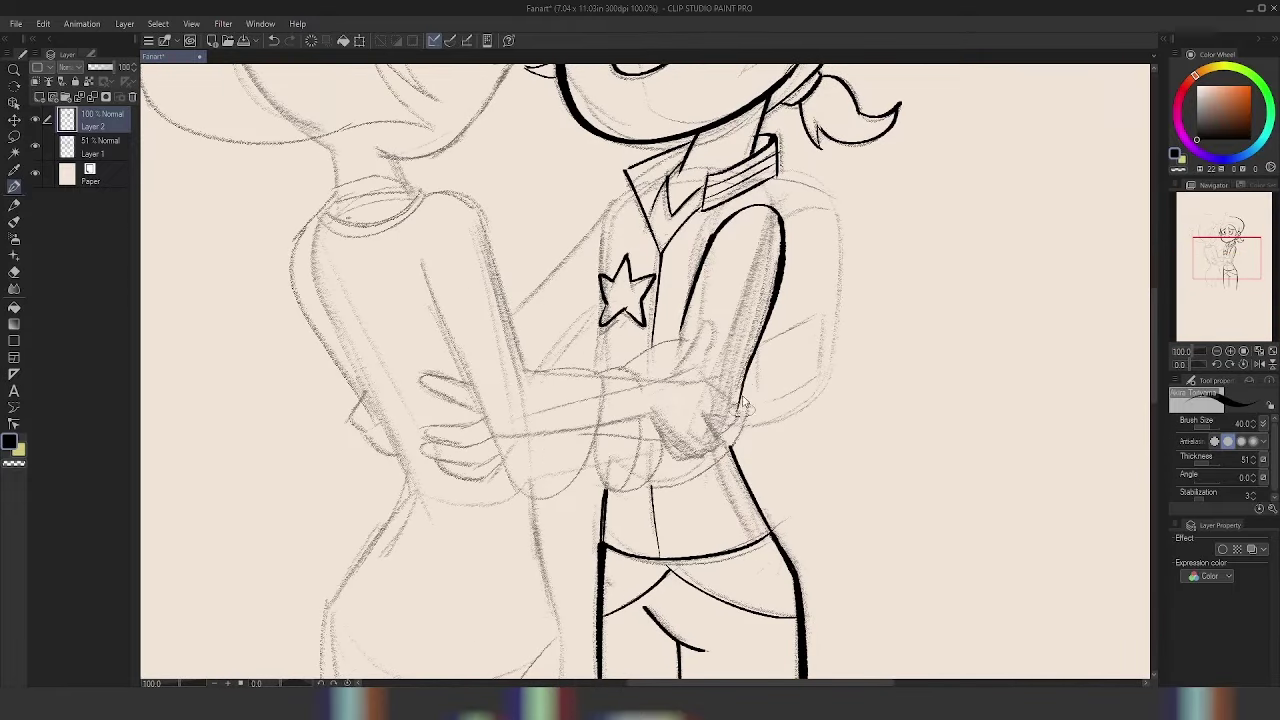
left_click_drag(662, 433, 640, 490)
key("ctrl+z")
left_click_drag(662, 433, 638, 488)
left_click_drag(645, 415, 640, 482)
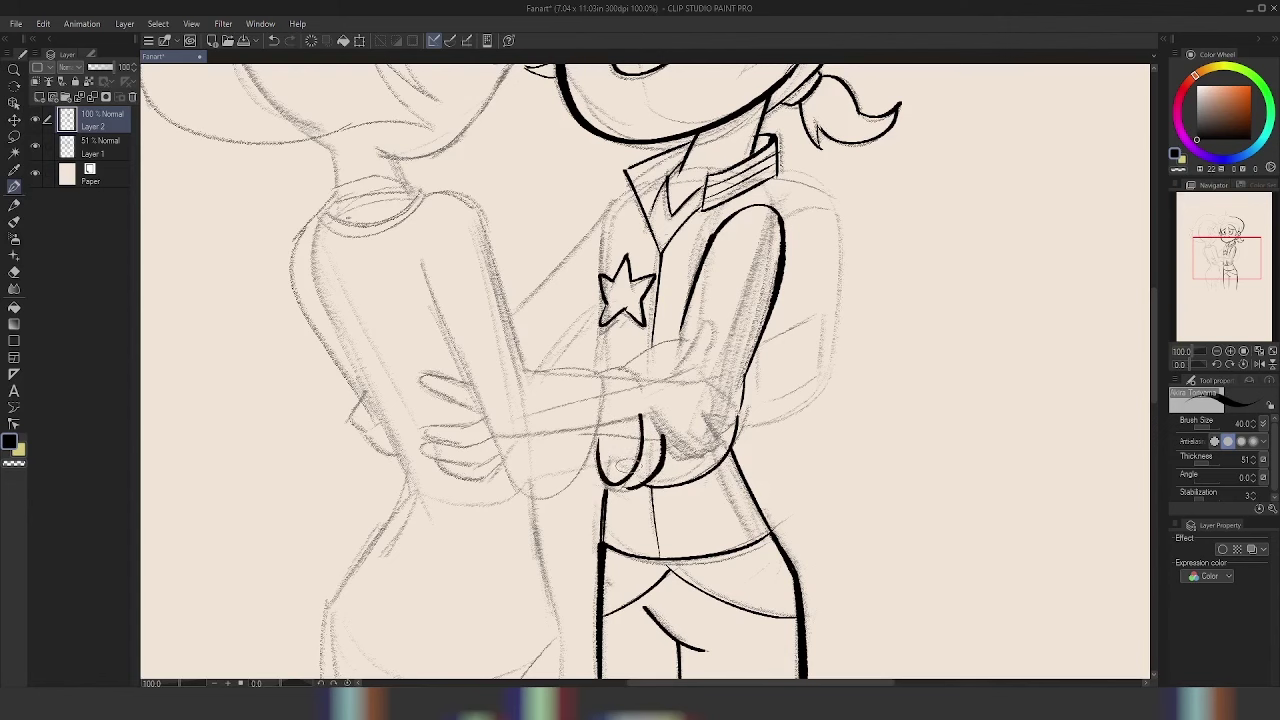
scroll(786, 343, "down", 3)
scroll(786, 343, "up", 3)
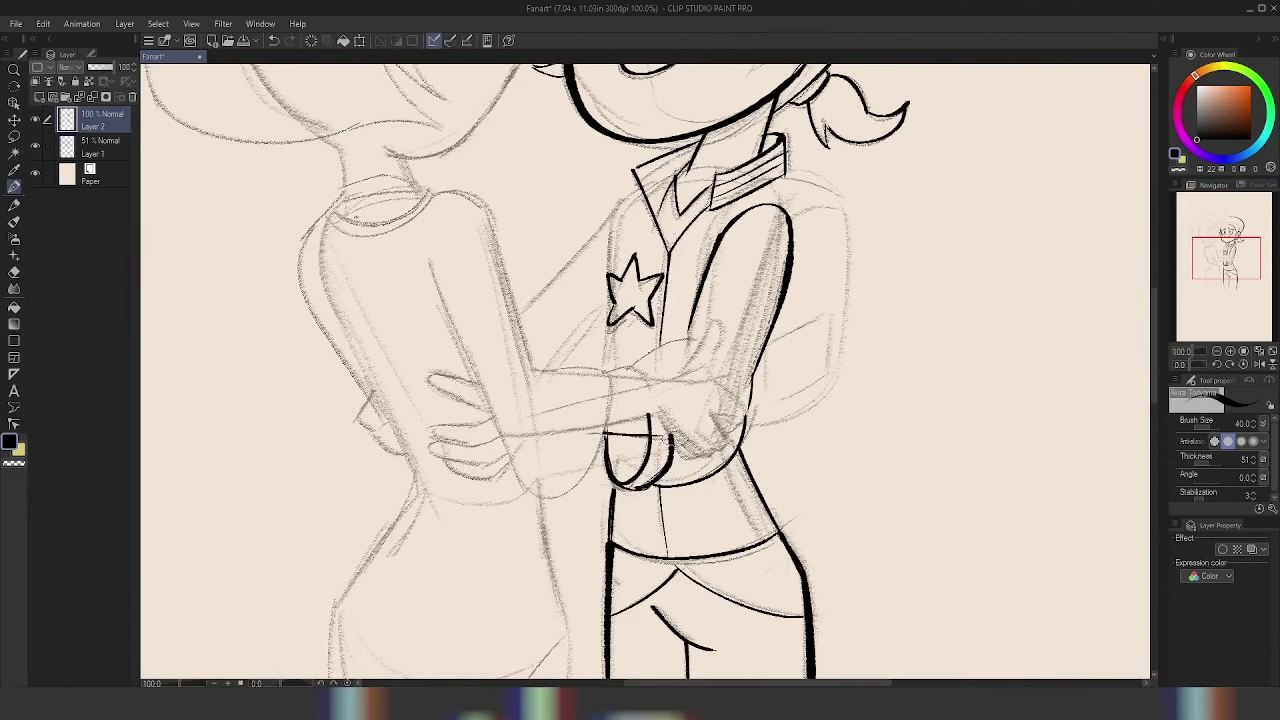
- Ink the left figure's near arm, from the rounded shoulder and upper sleeve down around the bent elbow to the cuff
mouse_move(607, 378)
left_mouse_down()
mouse_move(606, 485)
mouse_move(505, 440)
mouse_move(470, 370)
left_mouse_up()
key("ctrl+z")
mouse_move(428, 258)
left_mouse_down()
mouse_move(445, 305)
mouse_move(584, 466)
left_mouse_up()
key("ctrl+z")
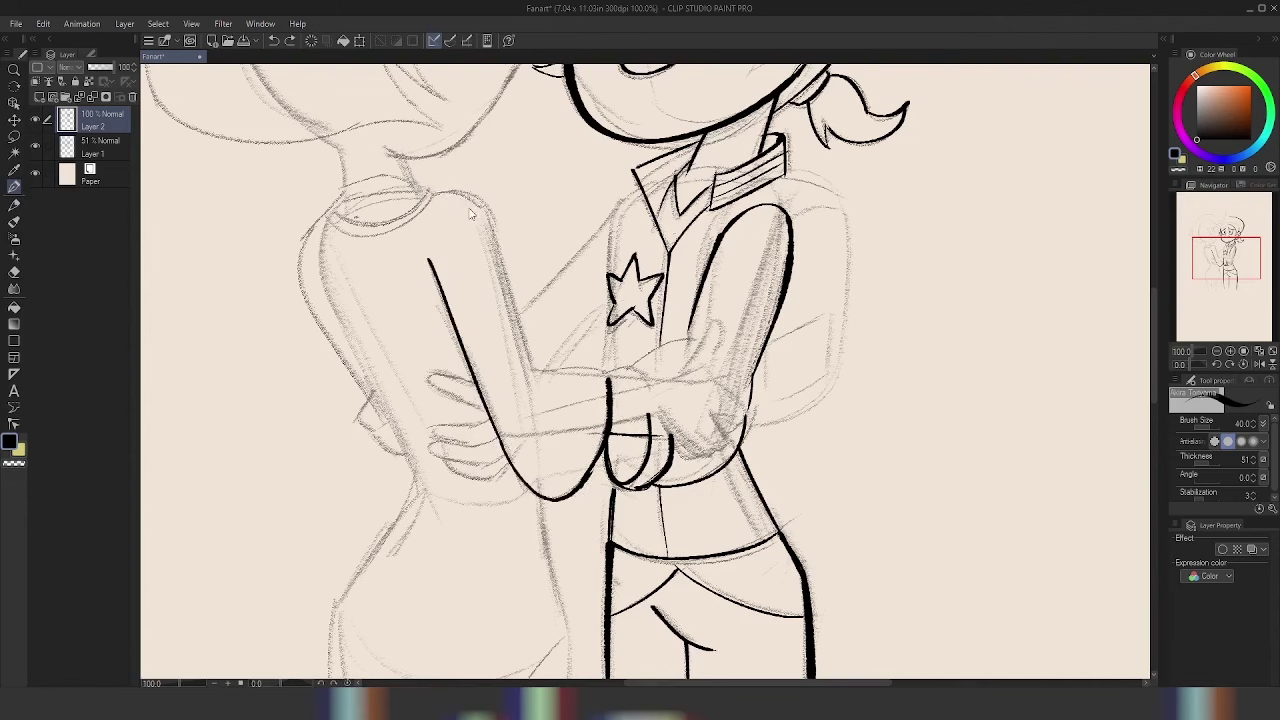
mouse_move(434, 192)
left_mouse_down()
mouse_move(531, 382)
mouse_move(636, 378)
mouse_move(698, 402)
left_mouse_up()
key("ctrl+z")
- Ink the left figure's wrist and hand gripping the right figure's arm, with the raised thumb and curled fingers
scroll(630, 385, "up", 4)
left_click_drag(606, 456, 704, 440)
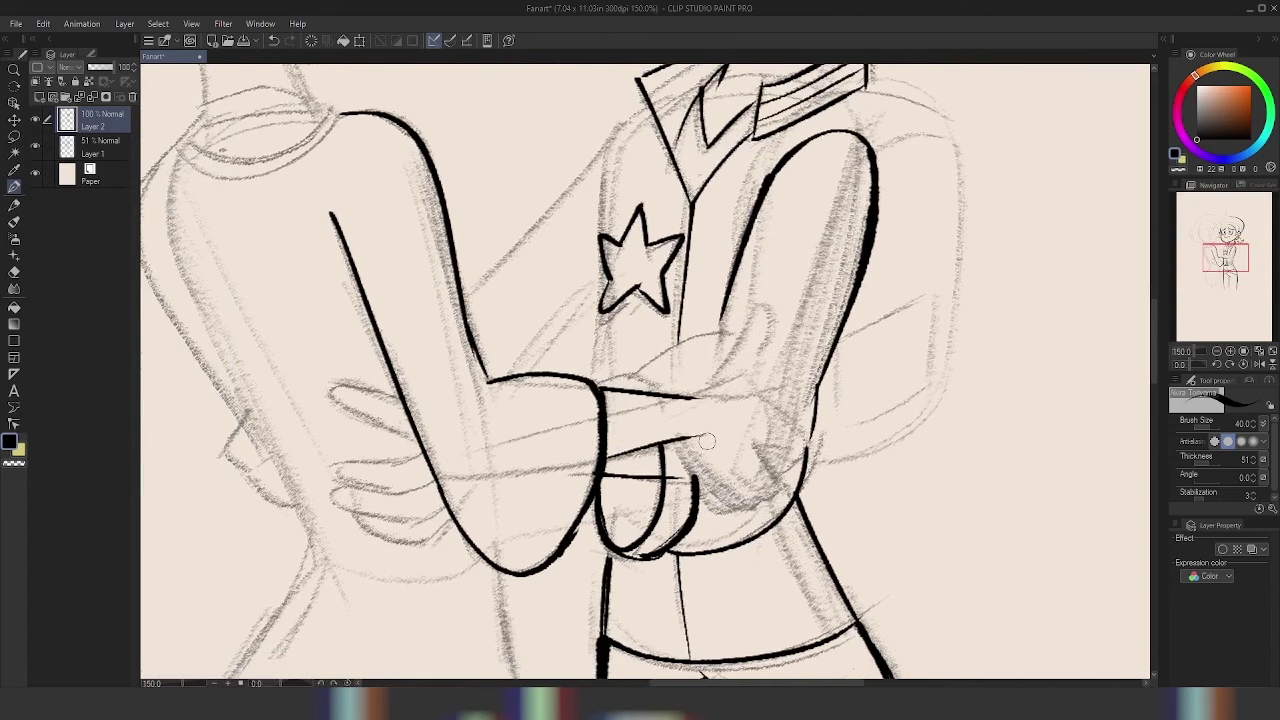
mouse_move(694, 394)
left_mouse_down()
mouse_move(762, 386)
mouse_move(738, 385)
mouse_move(776, 448)
mouse_move(740, 440)
mouse_move(730, 468)
mouse_move(693, 473)
left_mouse_up()
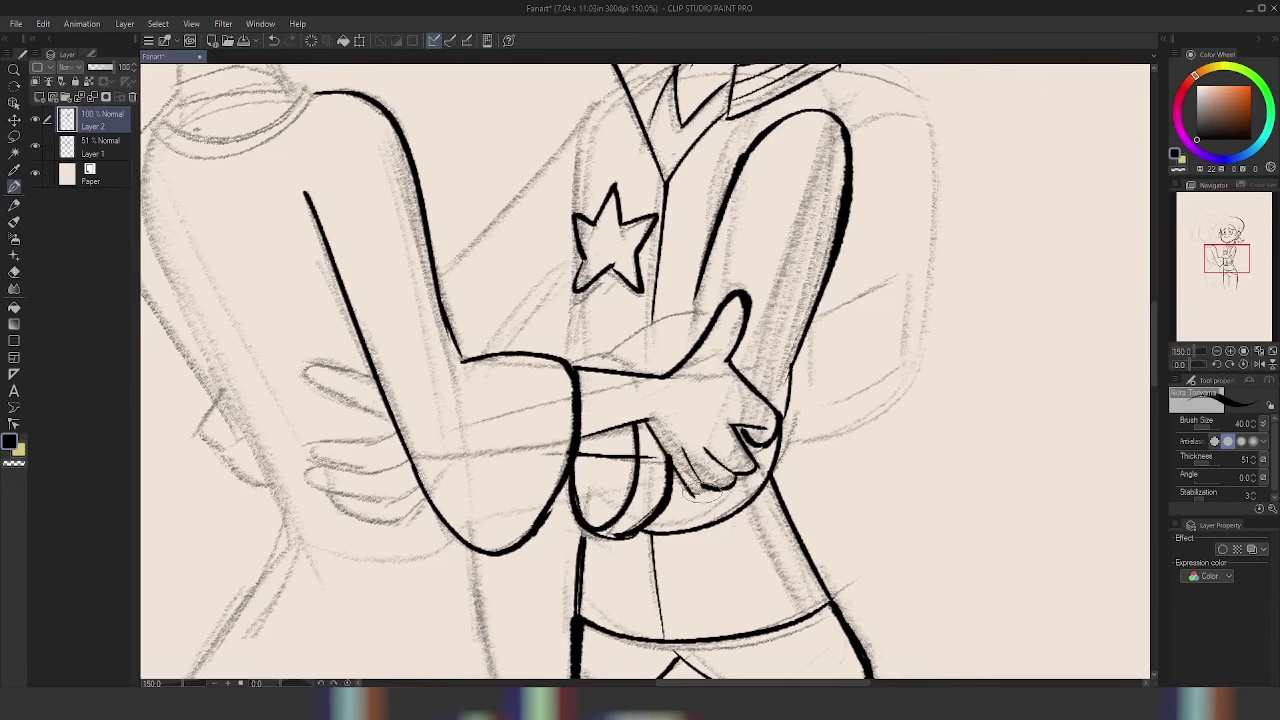
- Ink the backpack behind the right figure's shoulder, with its outer curve, top flap line and side pocket
scroll(780, 420, "down", 3)
scroll(851, 397, "up", 2)
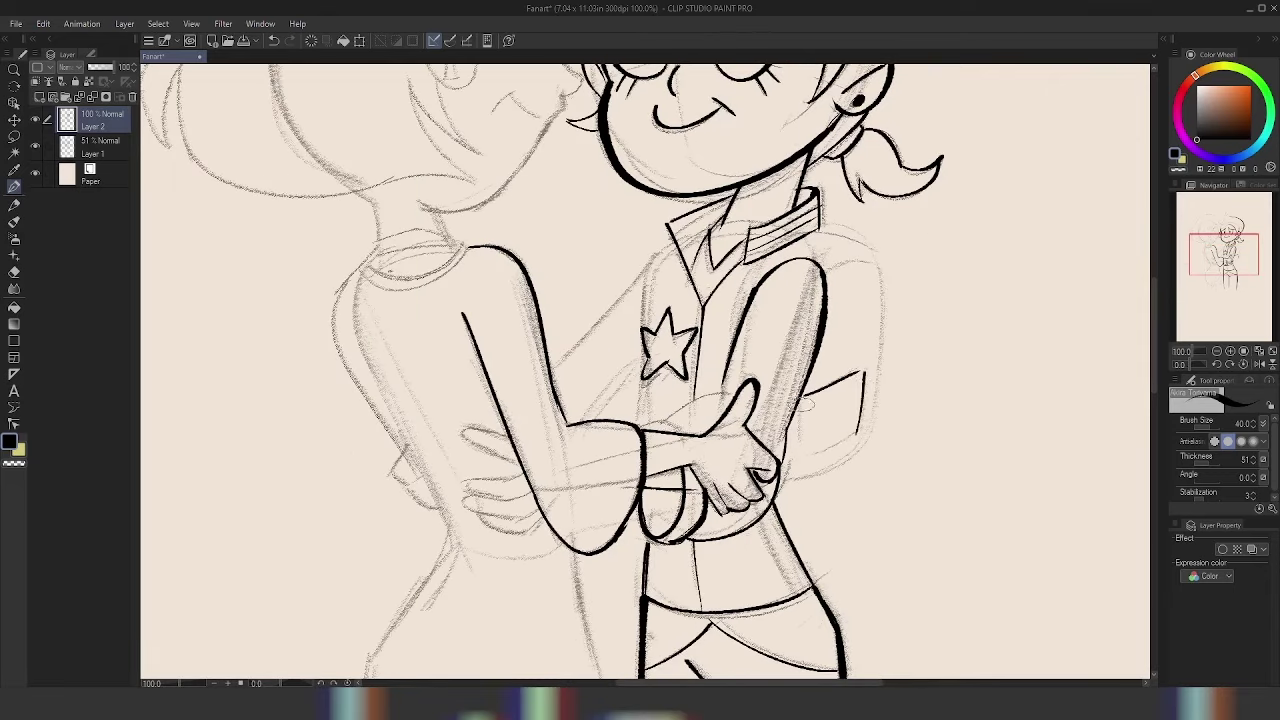
mouse_move(822, 262)
left_mouse_down()
mouse_move(878, 428)
mouse_move(782, 478)
left_mouse_up()
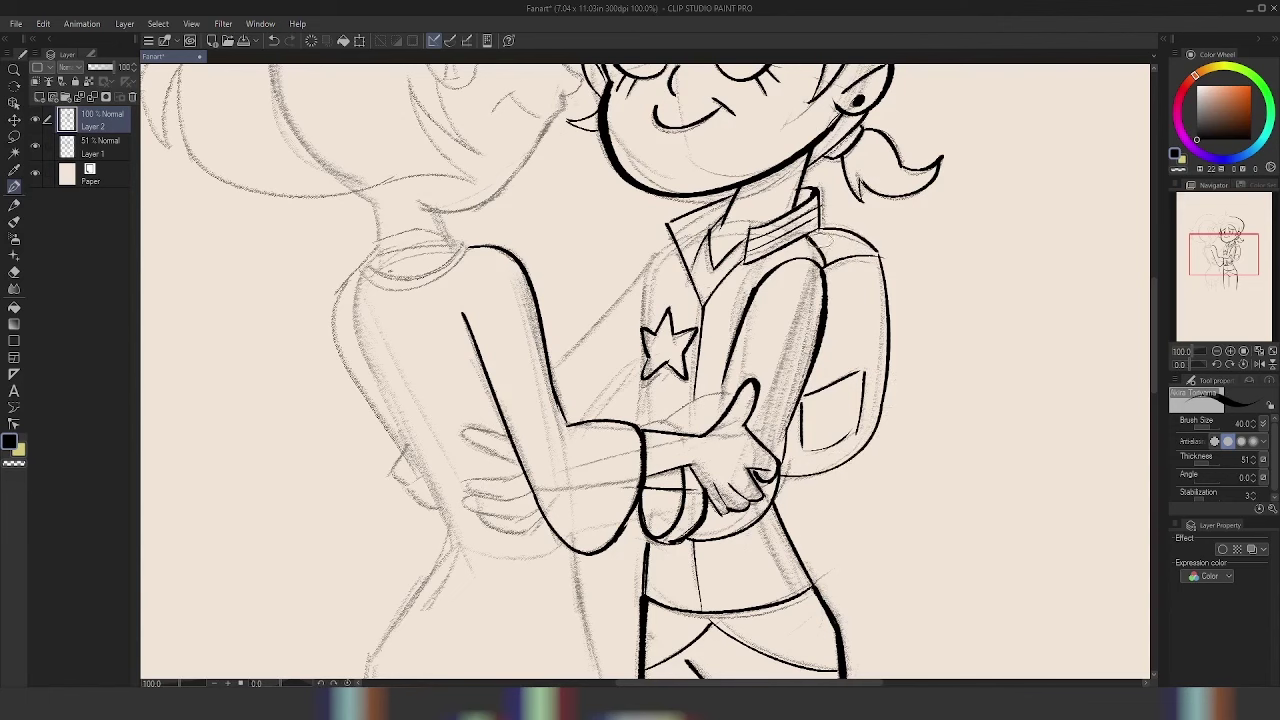
- Ink the front edge of the right figure's jacket beside the star and the curved sleeve lines above the left figure's wrist
scroll(645, 370, "down", 3)
scroll(645, 370, "up", 3)
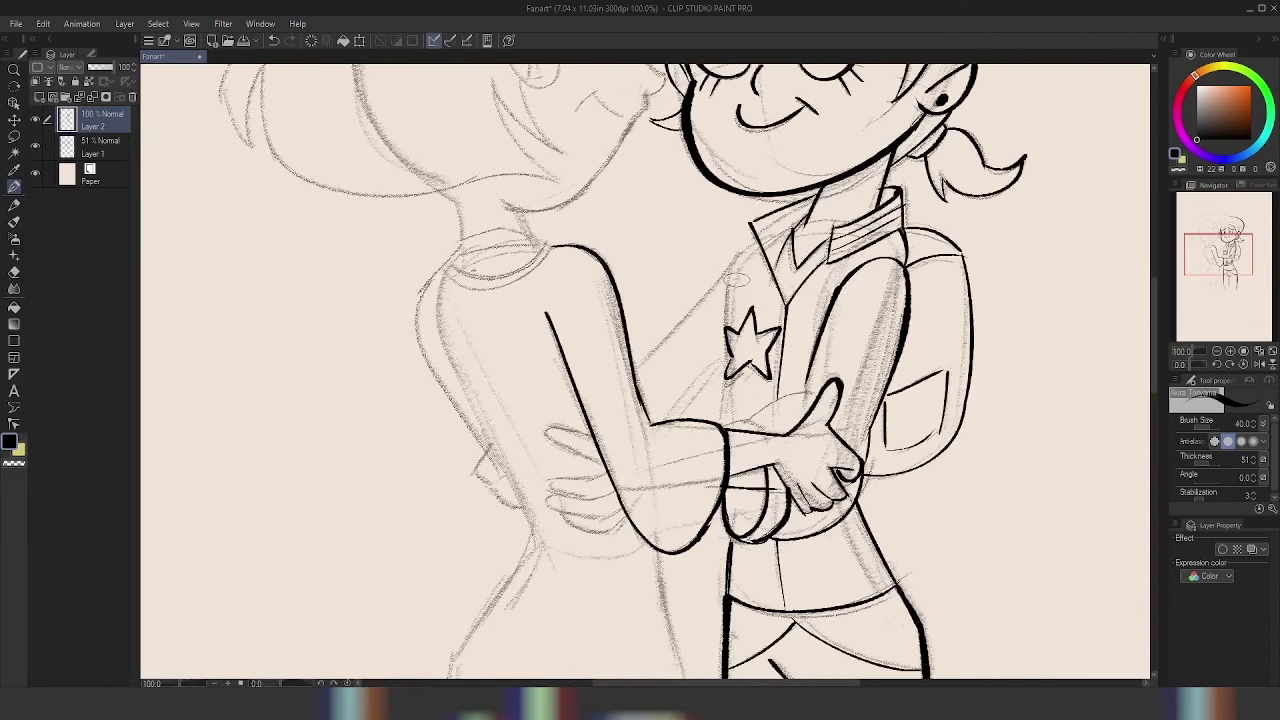
left_click_drag(748, 396, 732, 376)
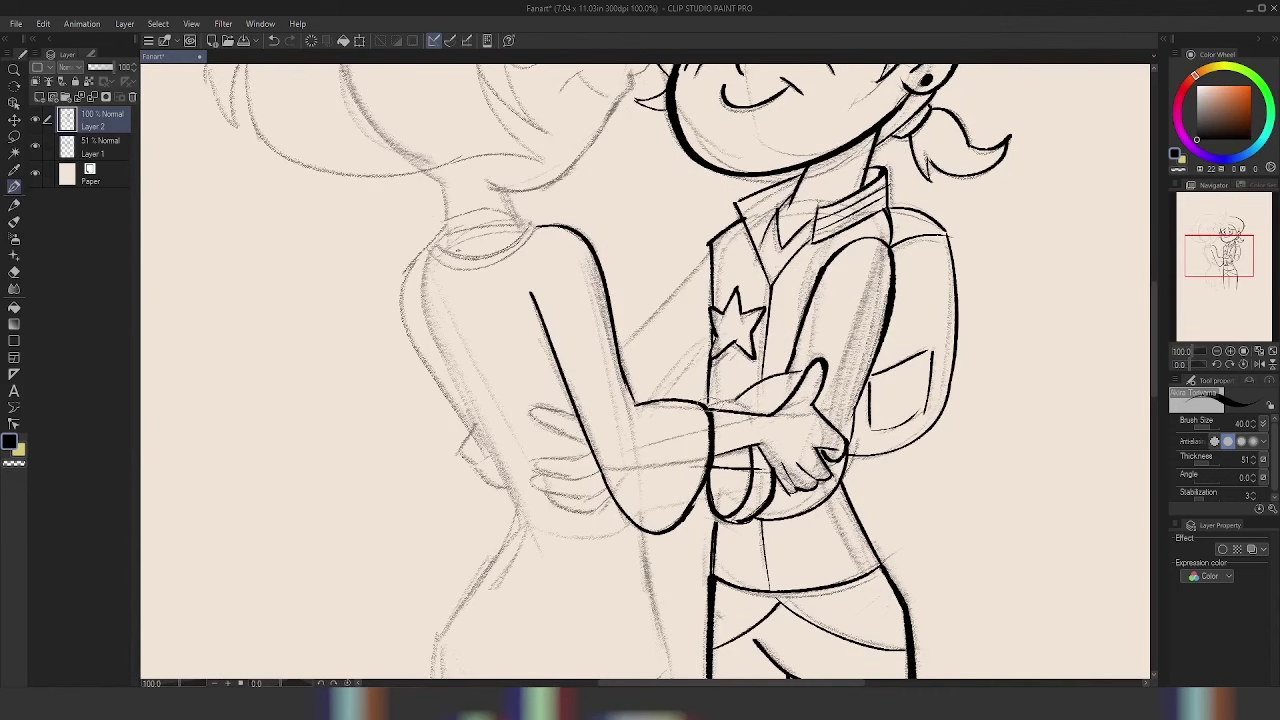
left_click_drag(645, 370, 665, 332)
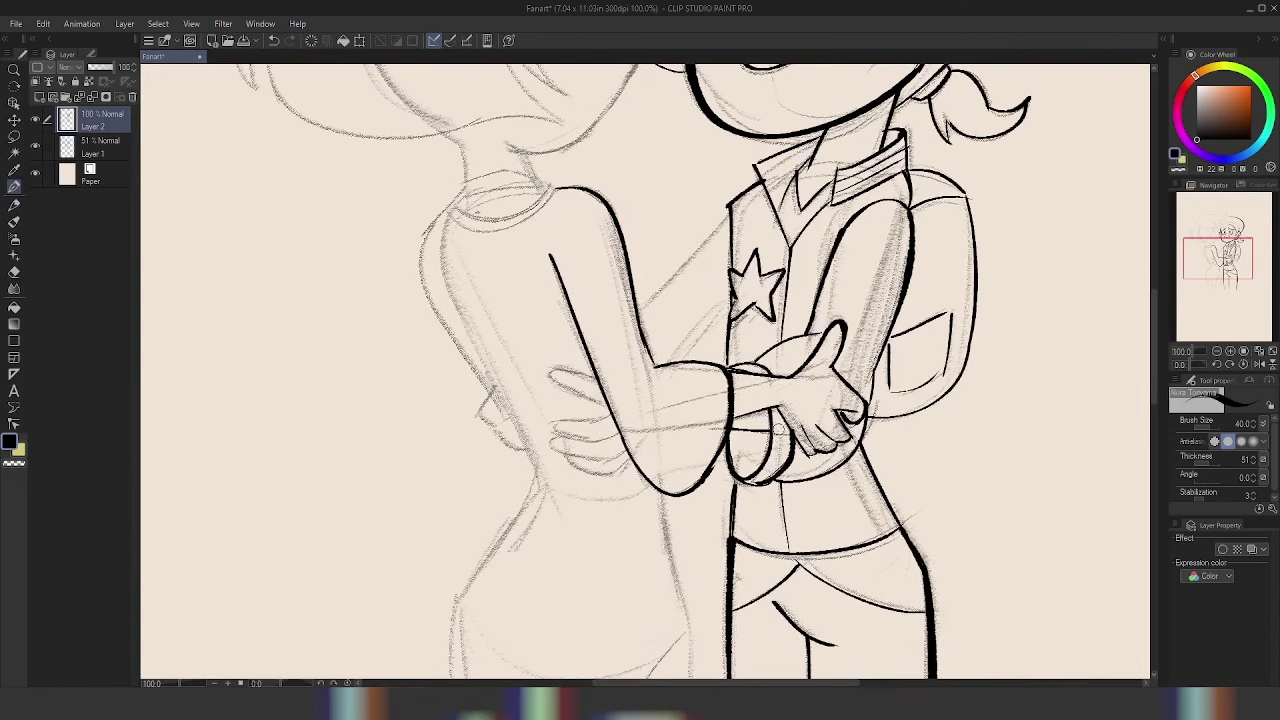
- Ink the fingers showing past the left figure's near arm and the part of the hand emerging behind her back
scroll(778, 428, "up", 2)
mouse_move(772, 407)
left_mouse_down()
mouse_move(806, 450)
mouse_move(705, 485)
mouse_move(810, 490)
mouse_move(700, 502)
mouse_move(775, 520)
mouse_move(760, 530)
left_mouse_up()
mouse_move(775, 525)
left_mouse_down()
mouse_move(731, 408)
mouse_move(690, 455)
left_mouse_up()
key("ctrl+z")
left_click_drag(800, 410, 670, 445)
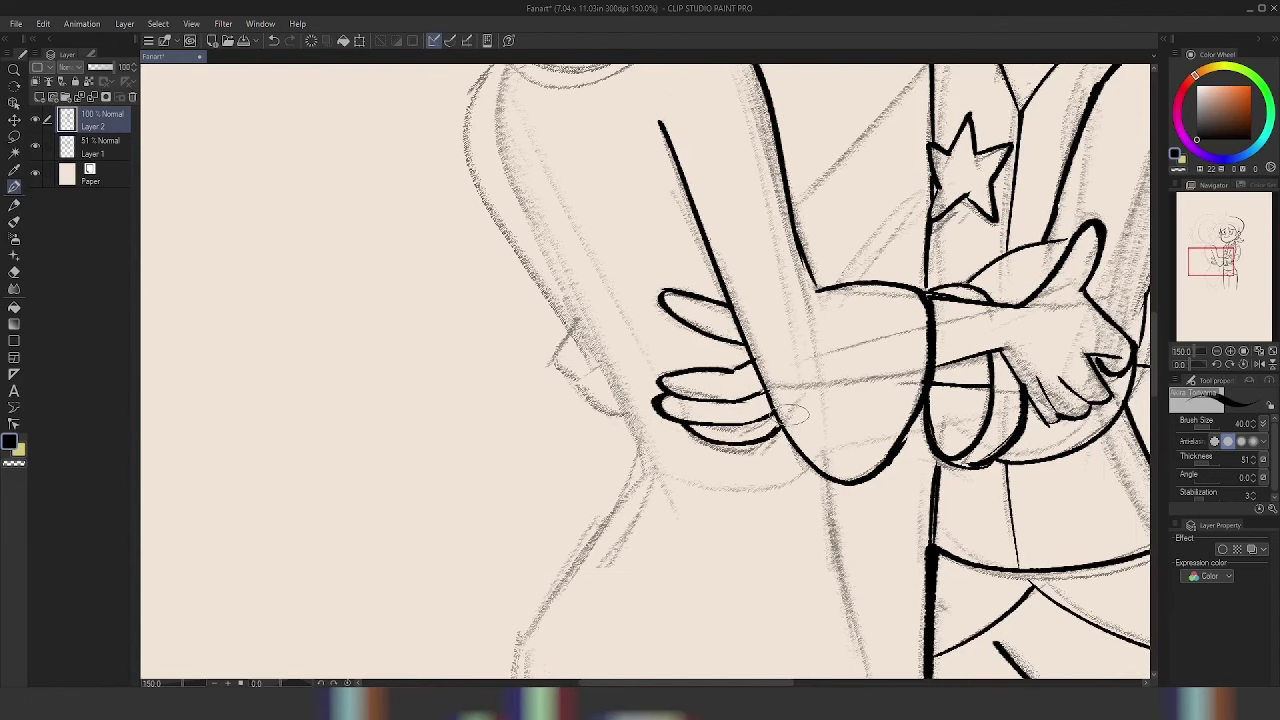
scroll(714, 384, "down", 2)
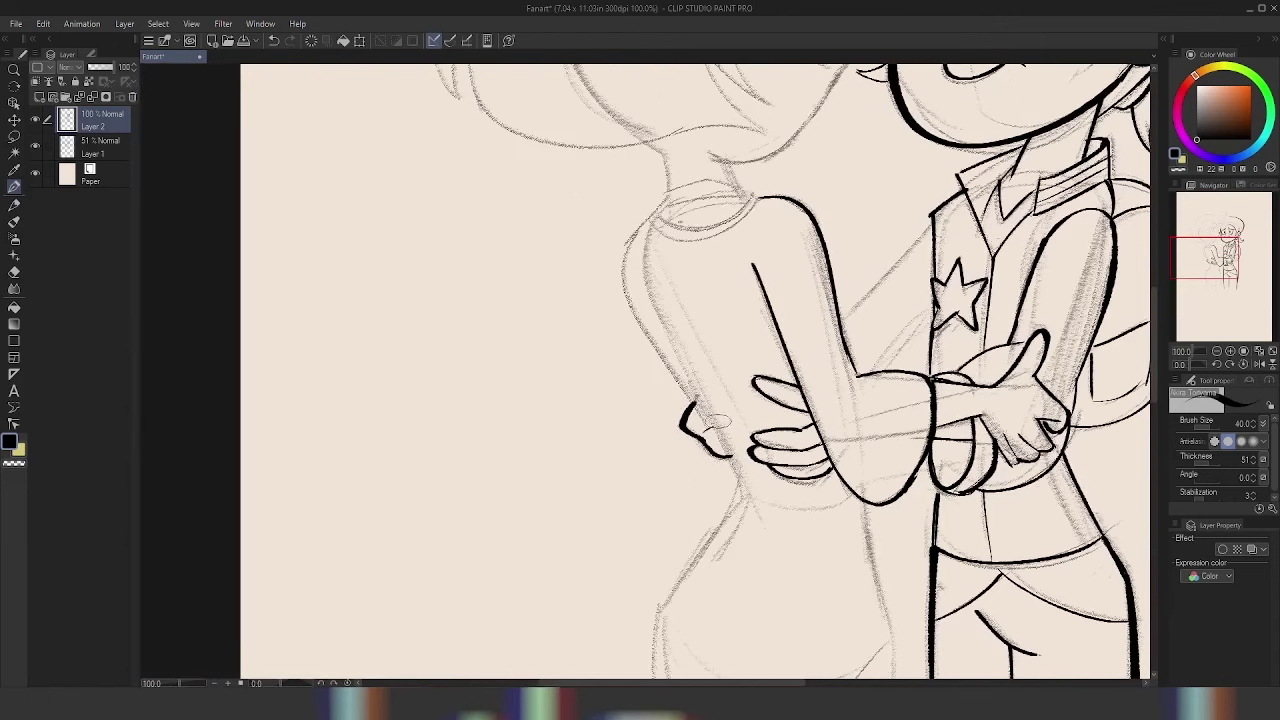
- Ink the left figure's back contour from the shoulder down to the hand at her waist, redrawing the stroke as needed
left_click_drag(714, 384, 684, 379)
left_click_drag(620, 210, 595, 305)
left_click_drag(595, 285, 640, 368)
key("ctrl+z")
mouse_move(592, 270)
left_mouse_down()
mouse_move(705, 510)
mouse_move(725, 345)
left_mouse_up()
- Ink the left figure's waist, rounded hip and pointed skirt hem, including the front edge below the elbow
mouse_move(740, 280)
left_mouse_down()
mouse_move(653, 432)
mouse_move(718, 602)
mouse_move(770, 622)
mouse_move(805, 548)
left_mouse_up()
key("ctrl+z")
key("ctrl+z")
left_click_drag(770, 622, 876, 478)
left_click_drag(848, 325, 884, 476)
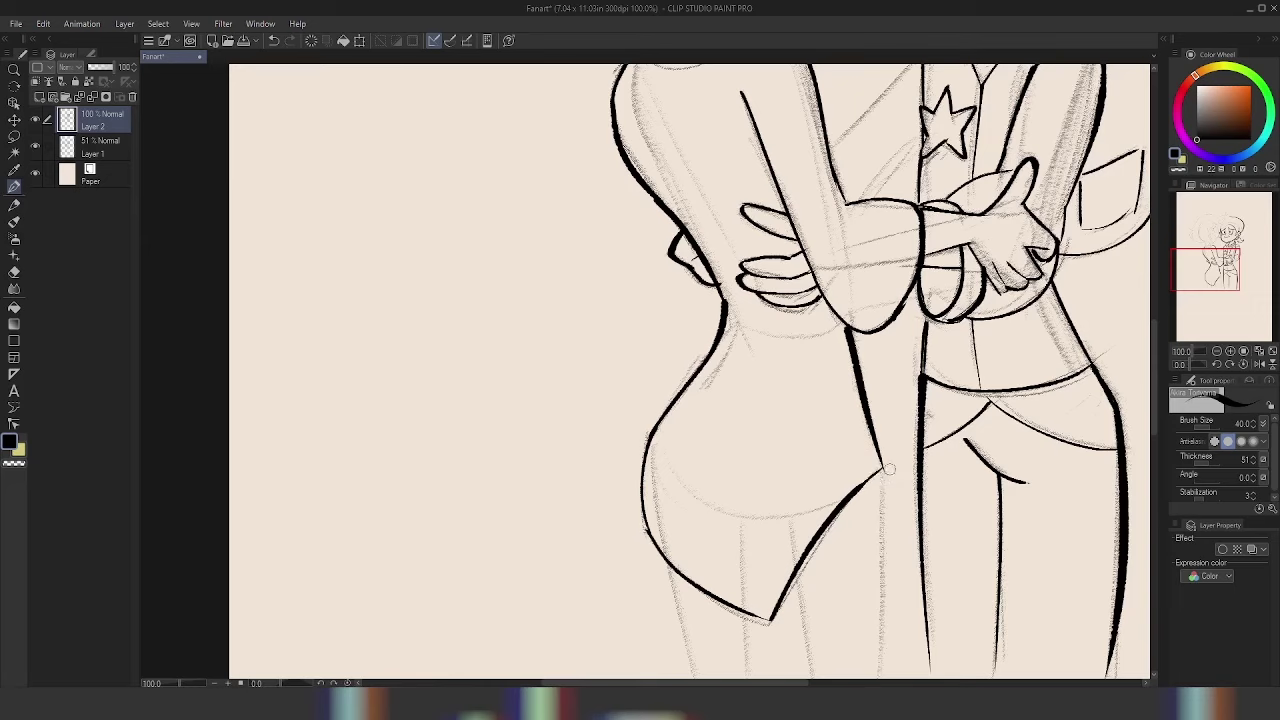
- Ink the left figure's two legs below the skirt hem with long tapering lines
key("ctrl+minus")
left_click_drag(825, 365, 815, 565)
left_click_drag(790, 430, 782, 545)
key("ctrl+z")
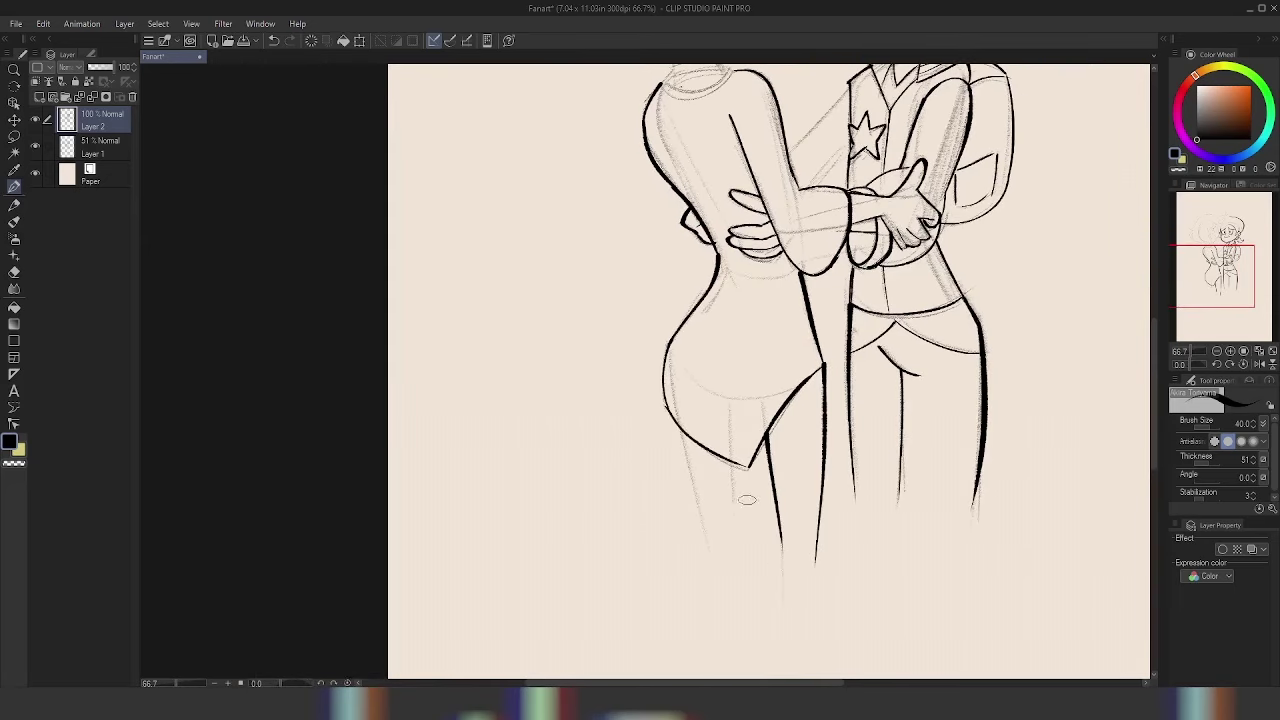
left_click_drag(741, 463, 720, 560)
left_click_drag(680, 423, 709, 555)
- Ink both edges of the arm reaching between the two torsos, beside the star on the jacket
scroll(770, 370, "up", 3)
key("ctrl+plus")
left_click_drag(768, 344, 680, 432)
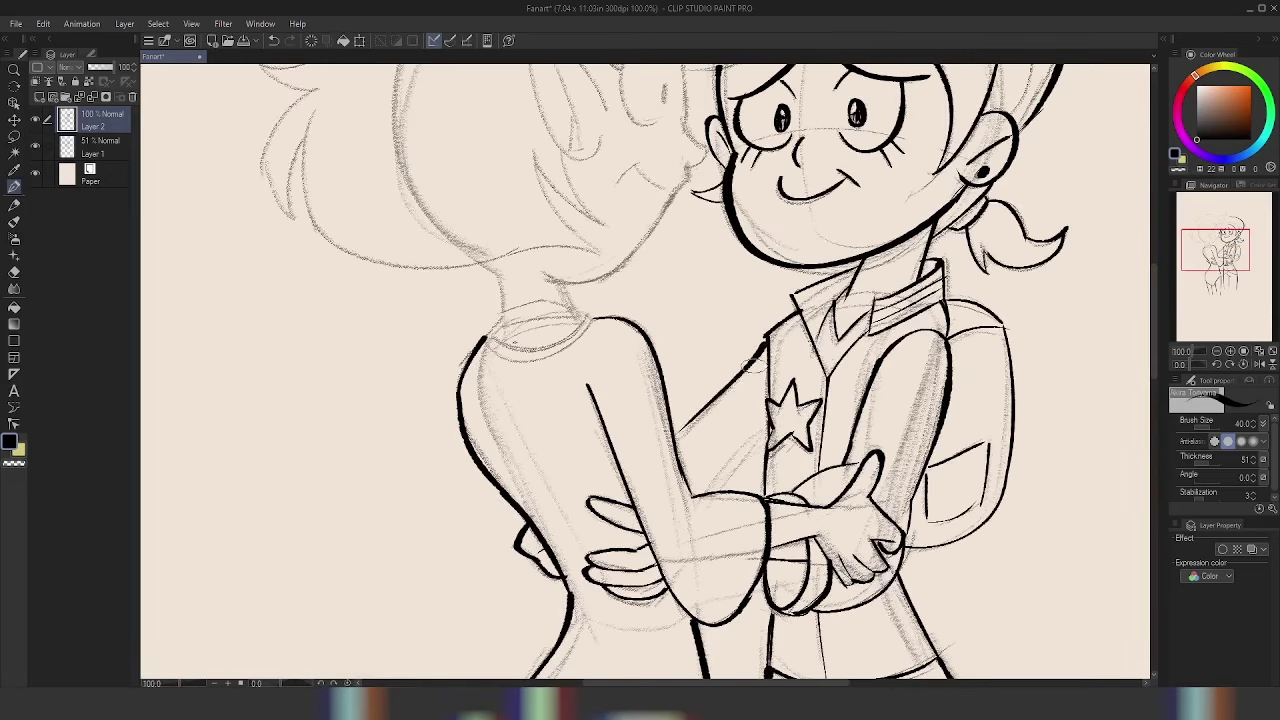
left_click_drag(768, 340, 670, 448)
left_click_drag(764, 436, 704, 502)
key("ctrl+minus")
key("ctrl+minus")
key("ctrl+minus")
key("ctrl+minus")
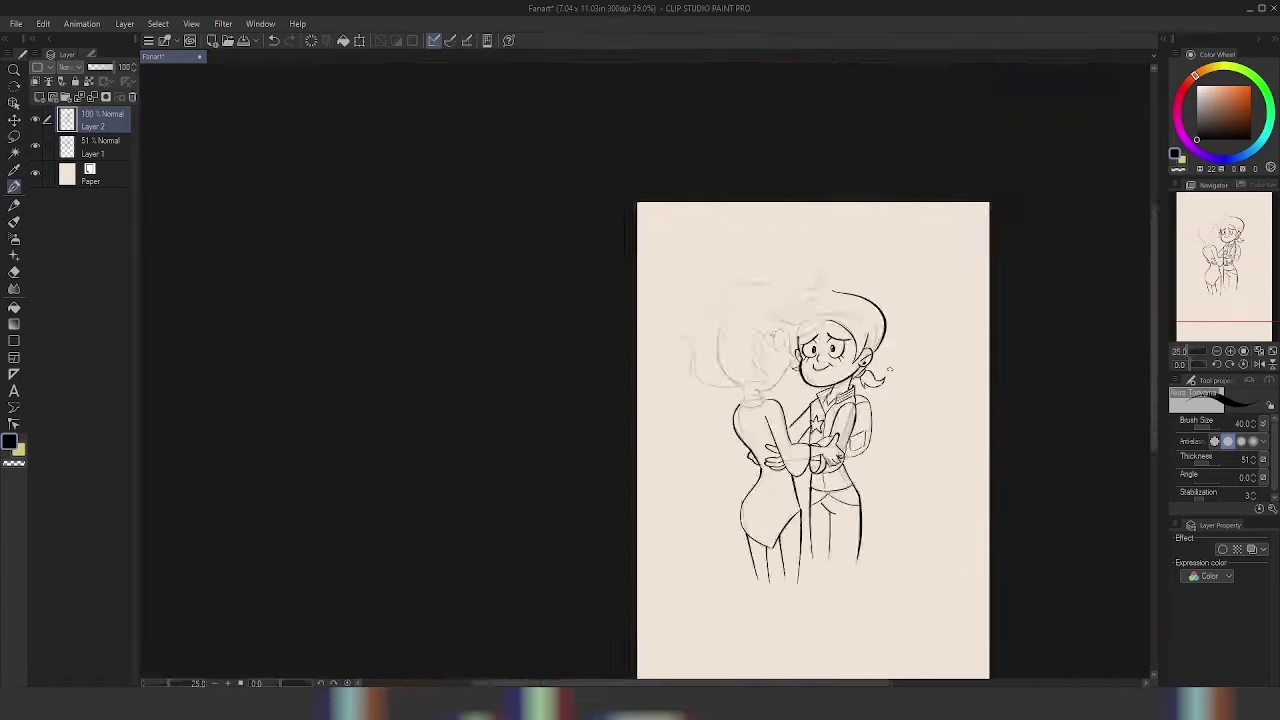
- Ink the left figure's face profile with the forehead, pointed nose, lips and smiling mouth line
key("ctrl+plus")
key("ctrl+plus")
key("ctrl+plus")
key("ctrl+plus")
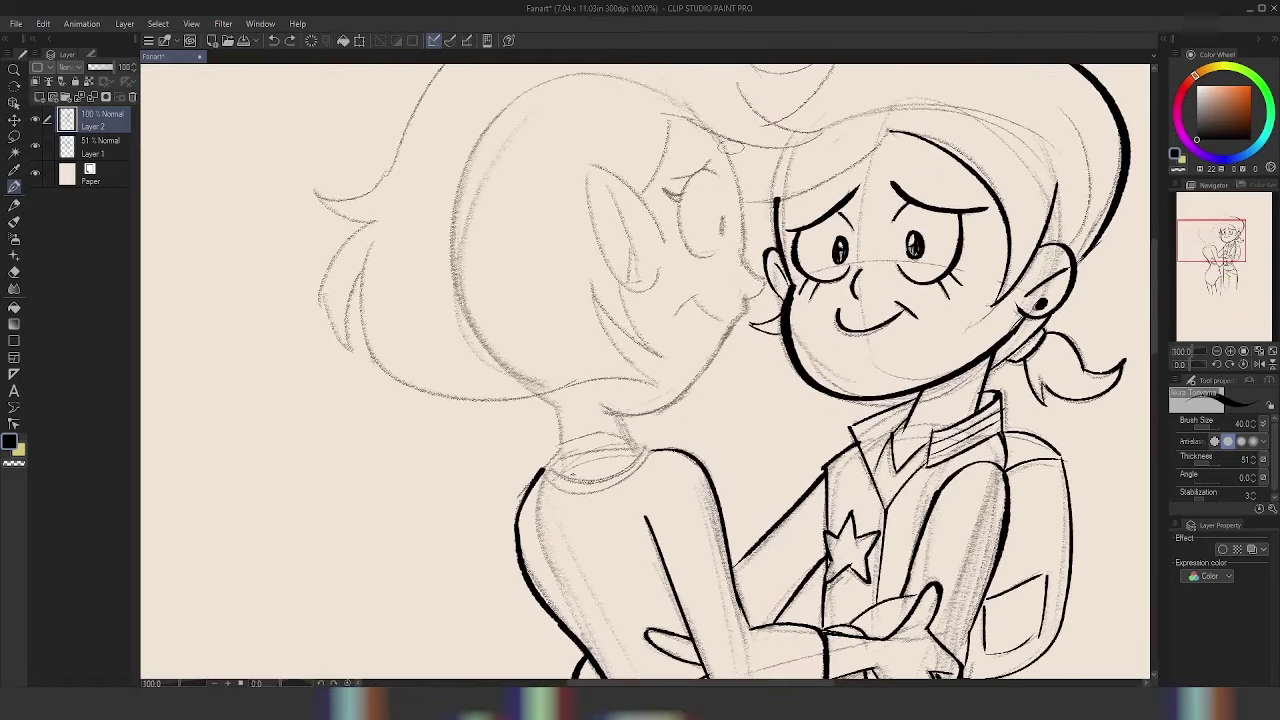
left_click_drag(719, 140, 746, 258)
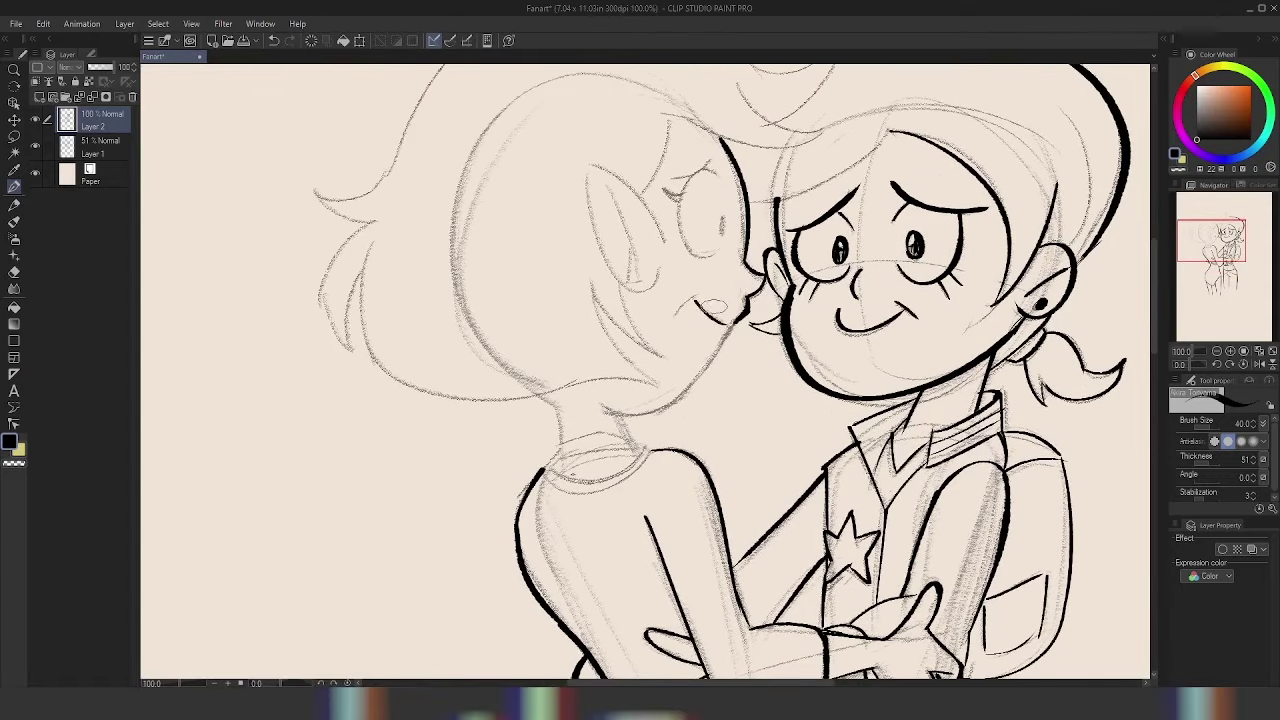
- Ink the left figure's jawline and both sides of the neck, undoing and redrawing the jaw curve until it fits
scroll(645, 370, "down", 1)
mouse_move(682, 308)
left_mouse_down()
mouse_move(740, 296)
mouse_move(626, 402)
left_mouse_up()
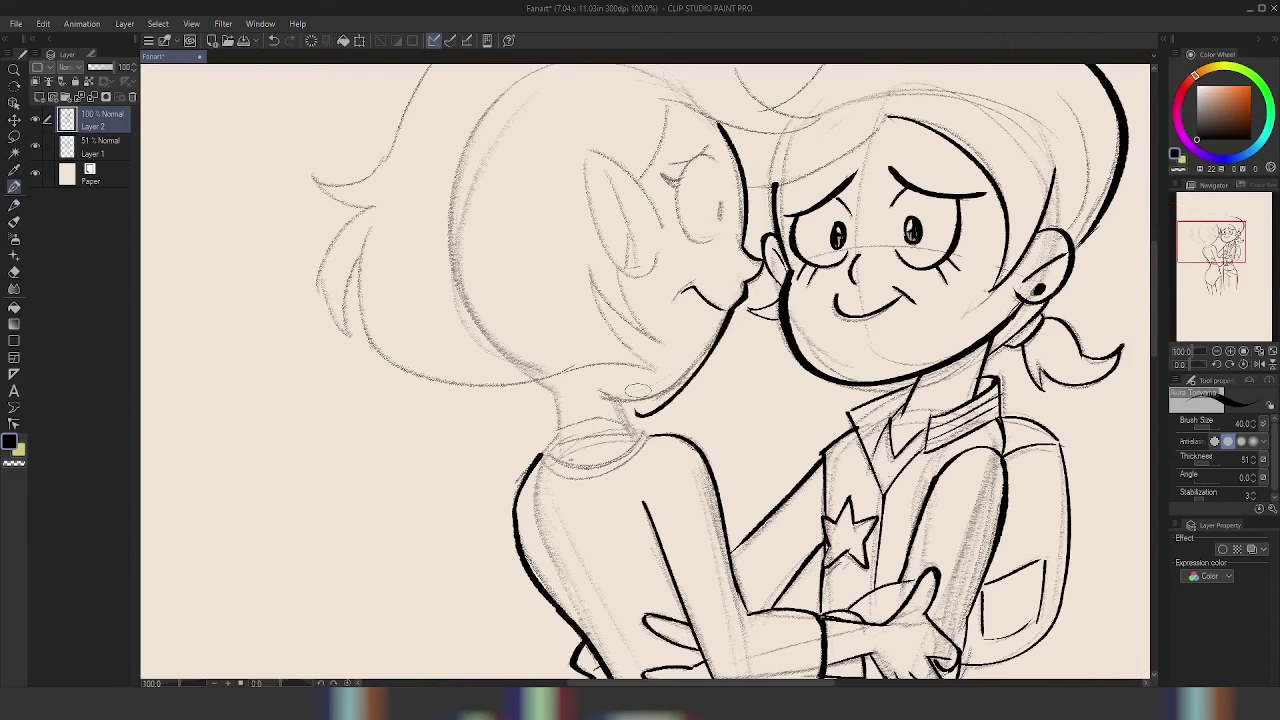
key("ctrl+z")
left_click_drag(740, 310, 610, 402)
key("ctrl+0")
key("ctrl+alt+0")
key("ctrl+z")
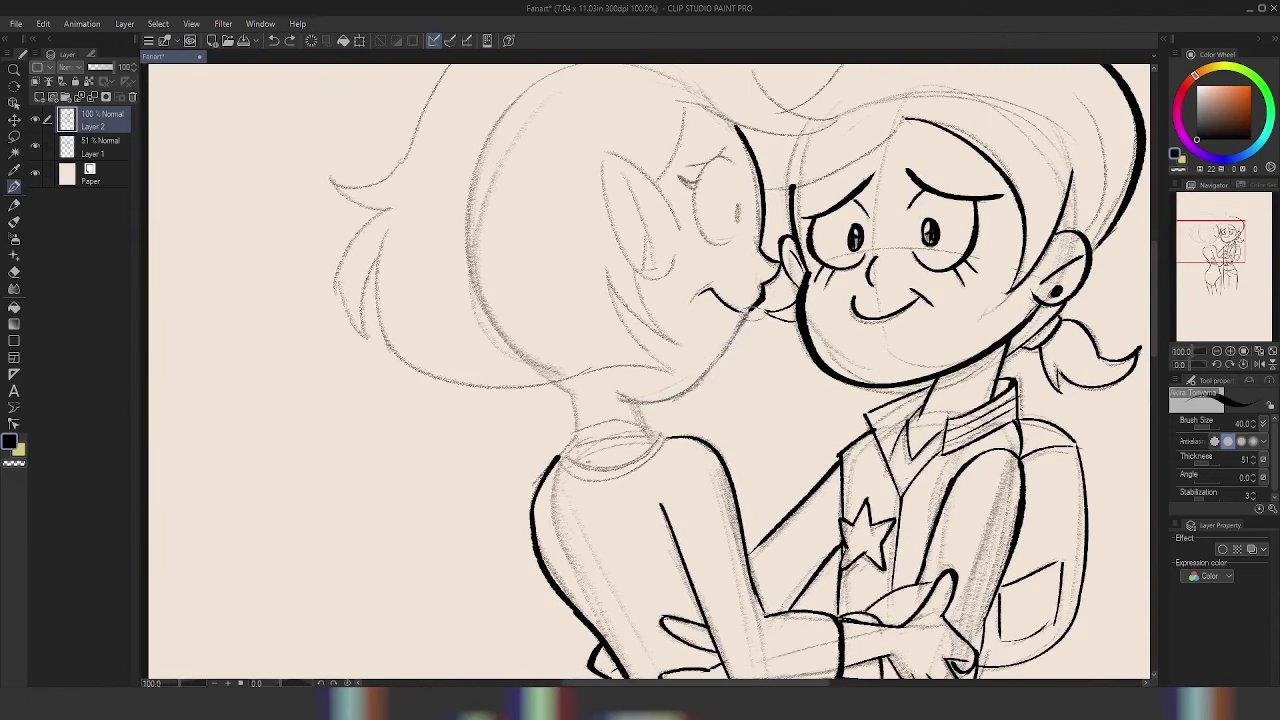
left_click_drag(748, 310, 621, 398)
key("ctrl+z")
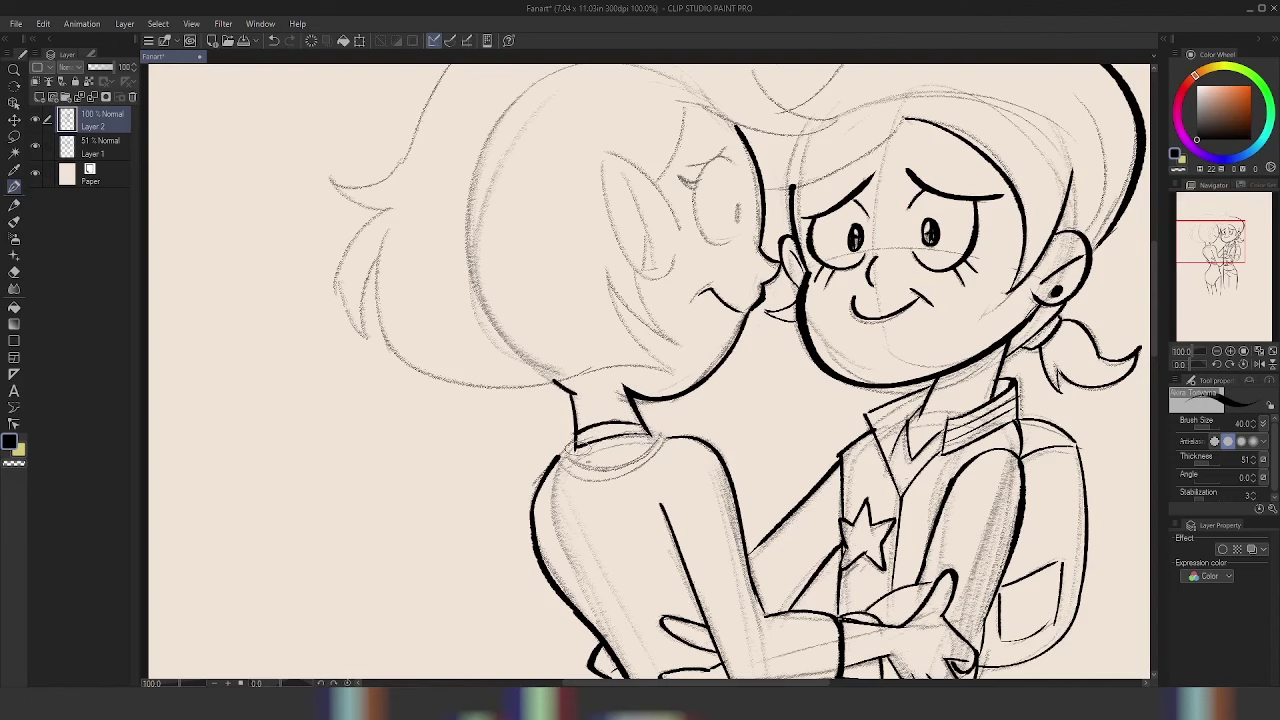
- Ink the curved collar band at the left figure's neckline and the waistband lines below the hand
left_click_drag(556, 458, 686, 428)
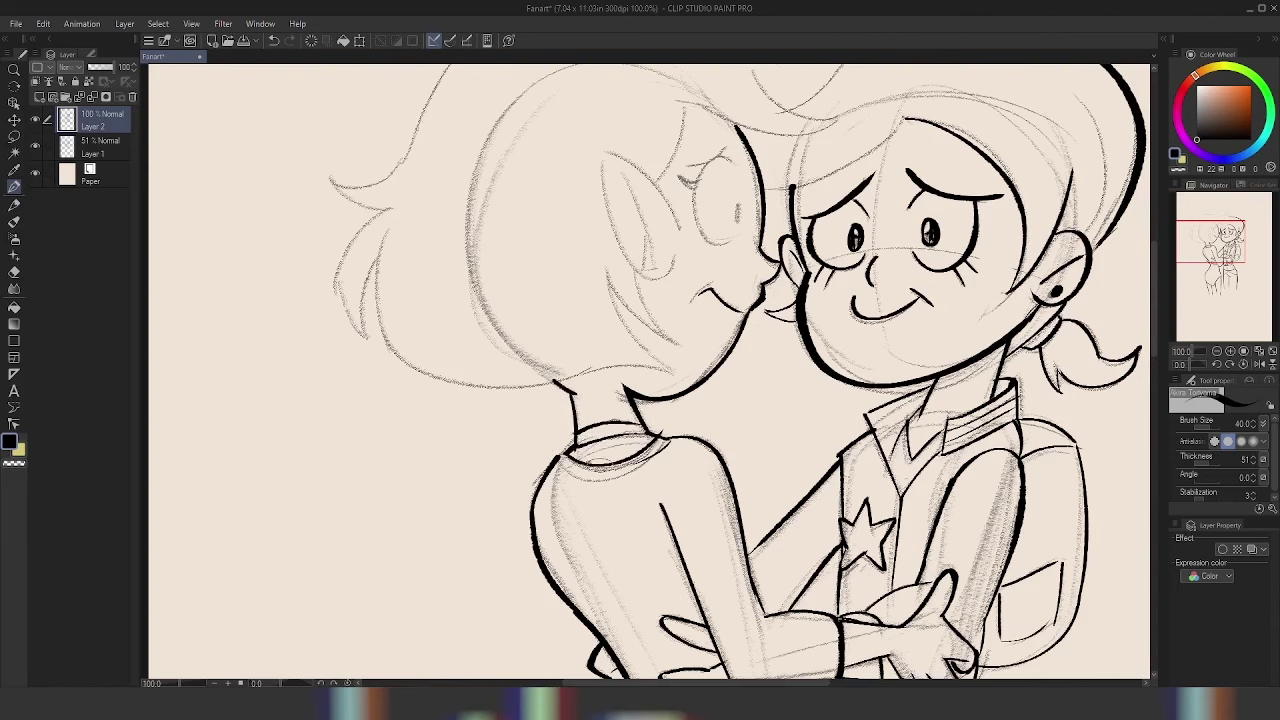
left_click_drag(556, 458, 664, 446)
key("ctrl+z")
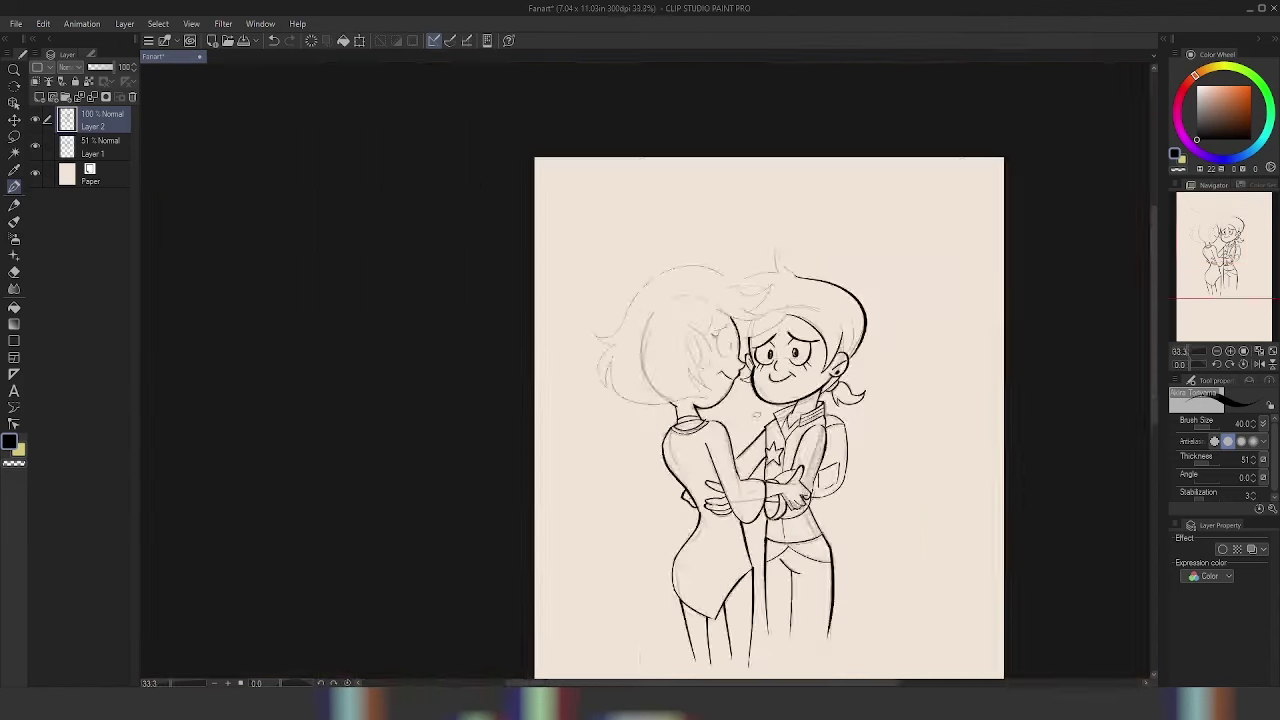
key("ctrl+0")
key("ctrl+alt+0")
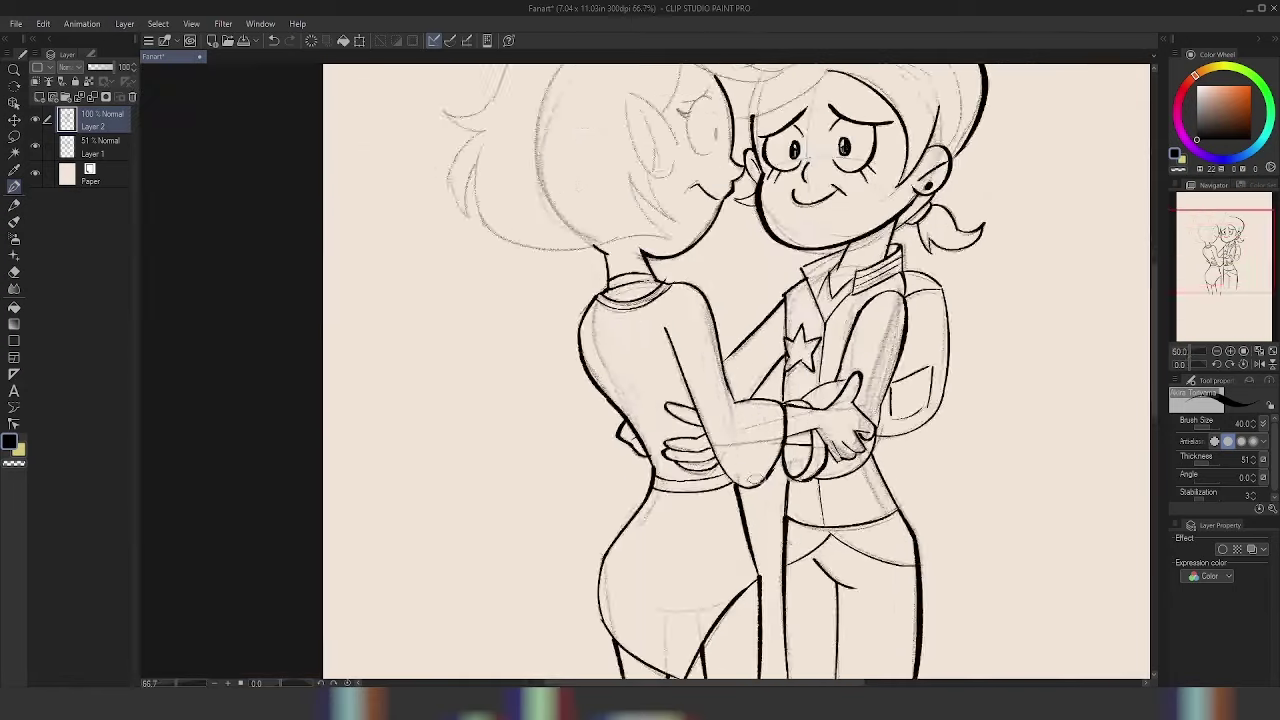
- Ink the left figure's pointed ear with its inner lines and the hairline strand in front of it
key("ctrl+minus")
scroll(559, 204, "up", 4)
mouse_move(738, 348)
left_mouse_down()
mouse_move(665, 400)
mouse_move(735, 378)
left_mouse_up()
left_click_drag(650, 262, 688, 403)
scroll(703, 377, "down", 1)
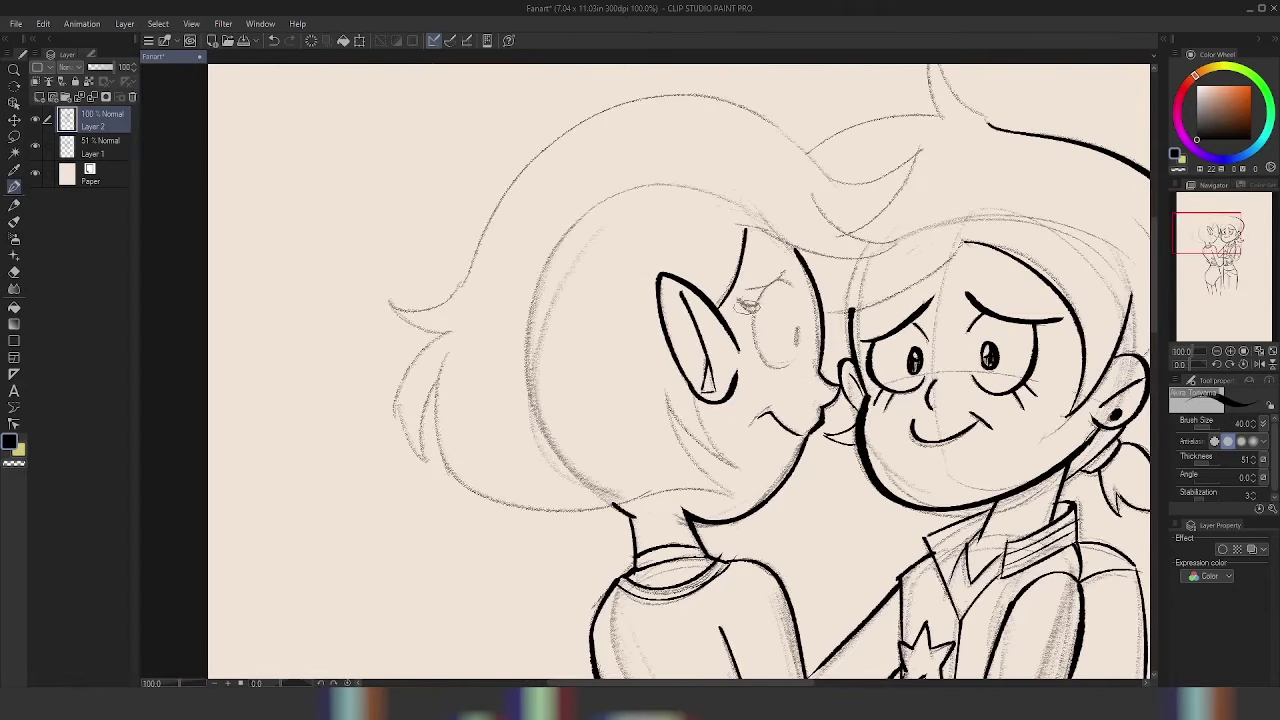
- Ink the lower edge of the left figure's fringe and the large arc over the crown of the hair
key("ctrl+z")
left_click_drag(745, 229, 905, 245)
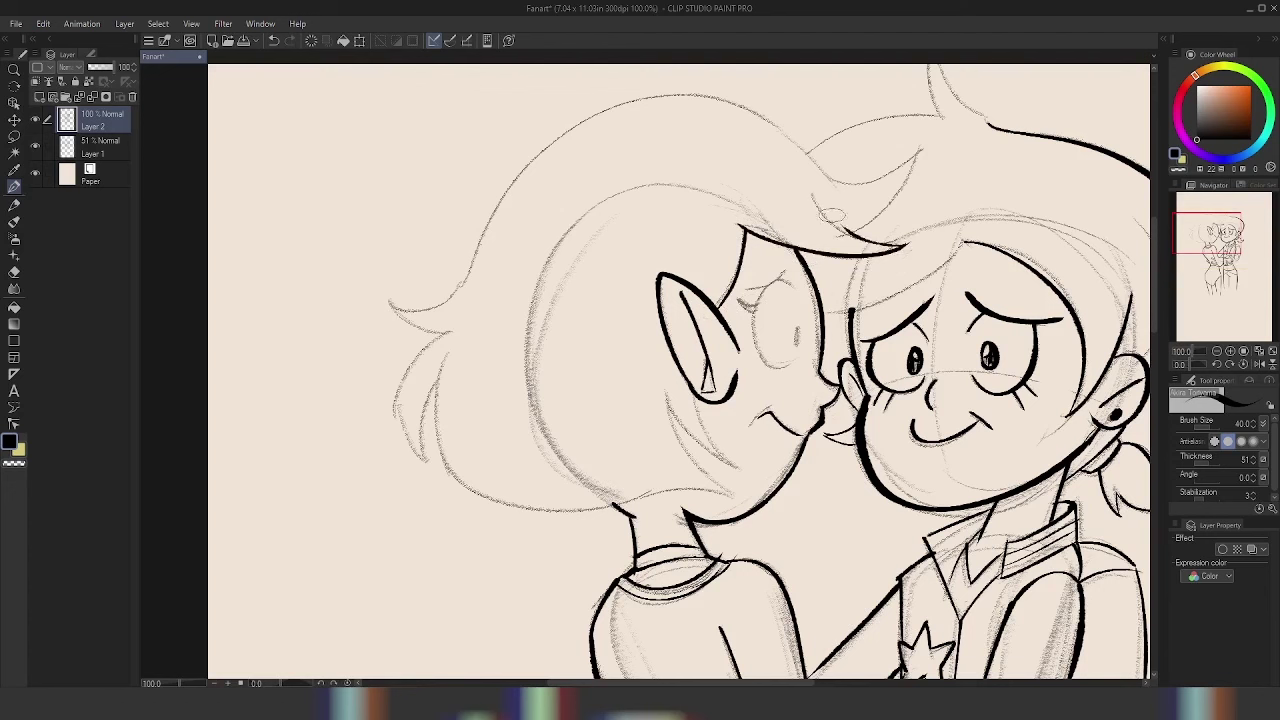
key("ctrl+z")
mouse_move(474, 259)
left_mouse_down()
mouse_move(750, 100)
mouse_move(776, 130)
left_mouse_up()
left_click_drag(750, 120, 925, 175)
key("ctrl+z")
key("ctrl+z")
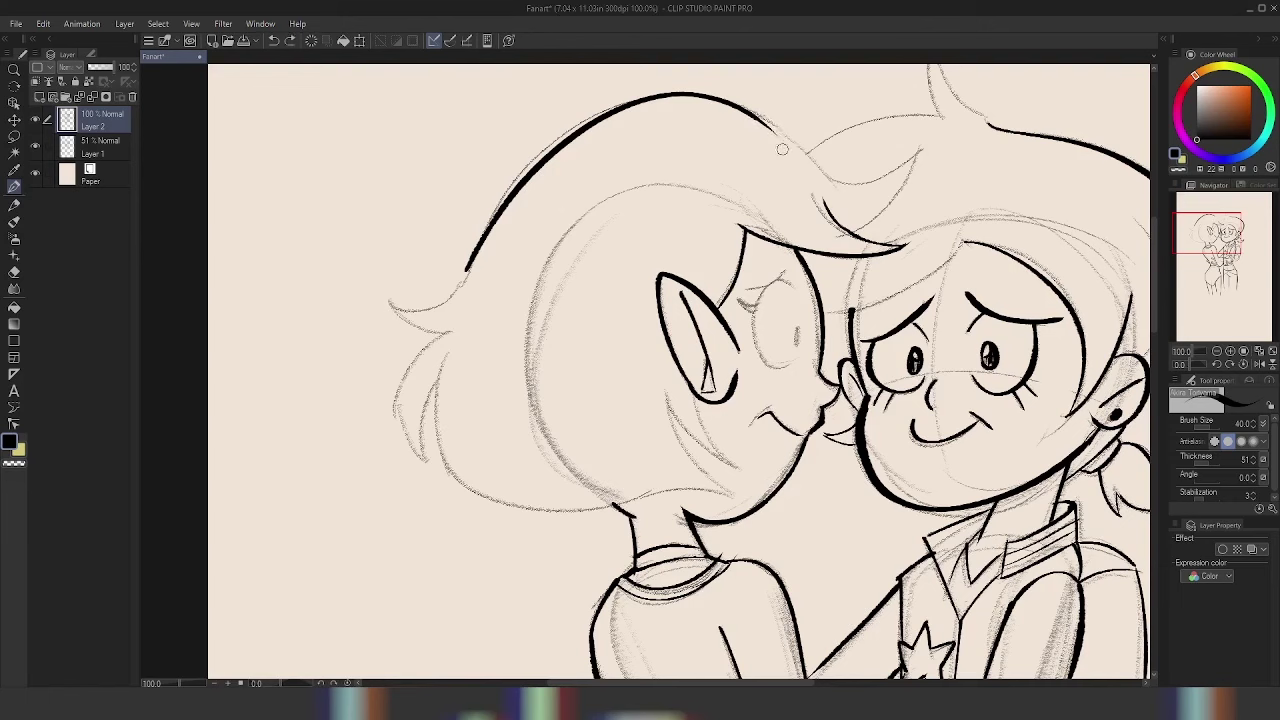
- Ink the left figure's upturned front hair tuft and the right figure's top hair outline with its upright spike
mouse_move(747, 112)
left_mouse_down()
mouse_move(824, 169)
mouse_move(915, 165)
left_mouse_up()
key("ctrl+z")
mouse_move(803, 142)
left_mouse_down()
mouse_move(923, 150)
mouse_move(860, 236)
left_mouse_up()
left_click_drag(1005, 178, 852, 308)
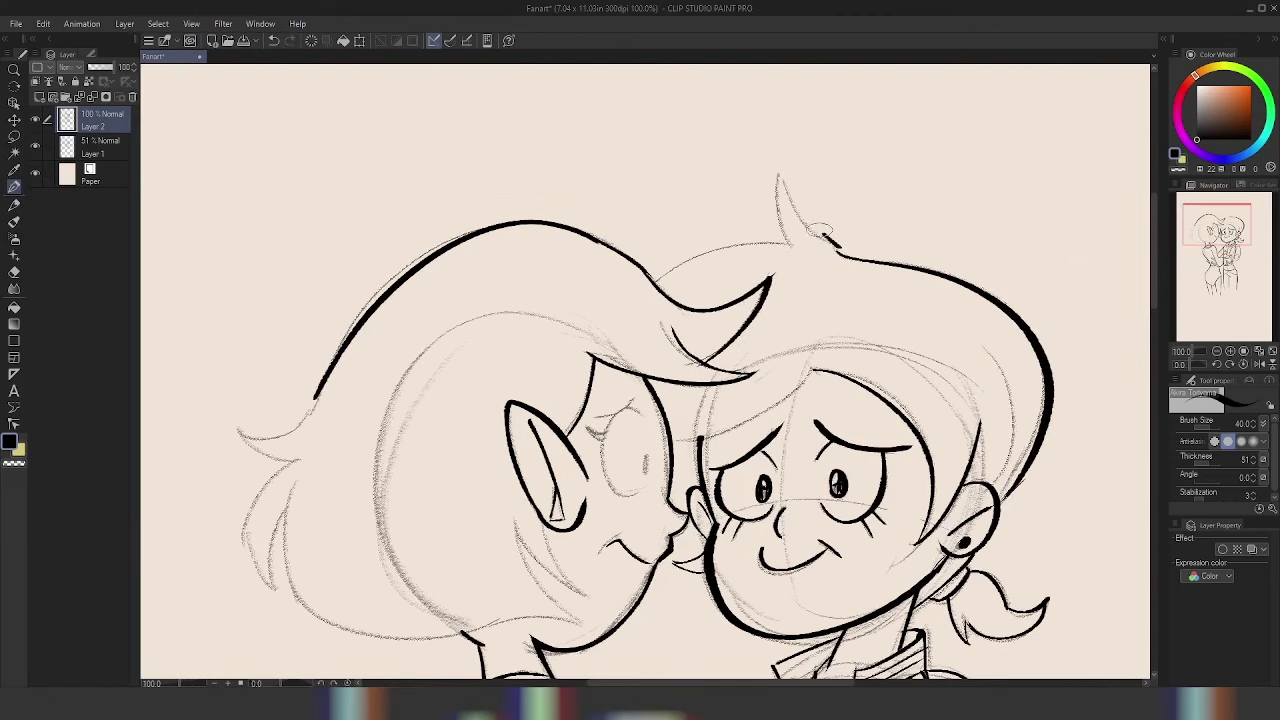
left_click_drag(795, 248, 838, 245)
scroll(880, 375, "down", 2)
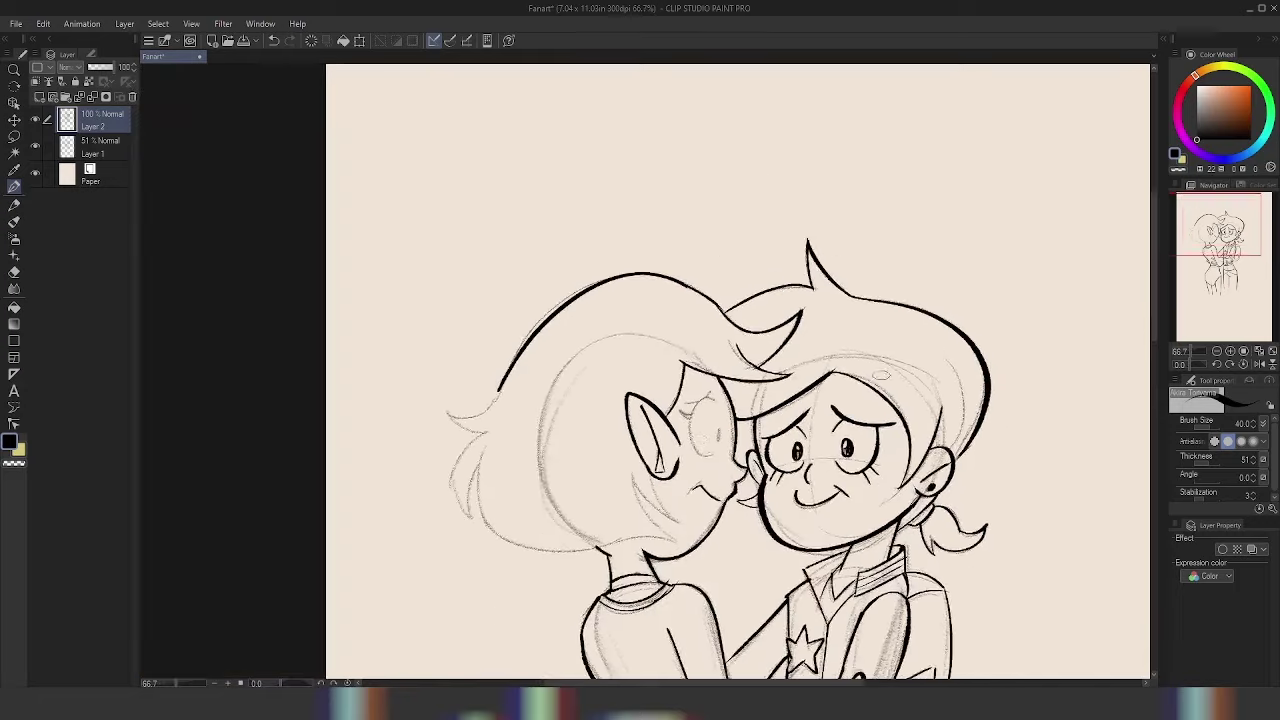
- Ink the left figure's sideburn strands below the ear, the lower hair outline and the inner strand line
scroll(665, 565, "up", 4)
mouse_move(596, 356)
left_mouse_down()
mouse_move(700, 462)
mouse_move(690, 505)
mouse_move(556, 539)
mouse_move(723, 458)
left_mouse_up()
mouse_move(862, 438)
left_mouse_down()
mouse_move(700, 453)
mouse_move(440, 222)
left_mouse_up()
left_click_drag(547, 220, 715, 275)
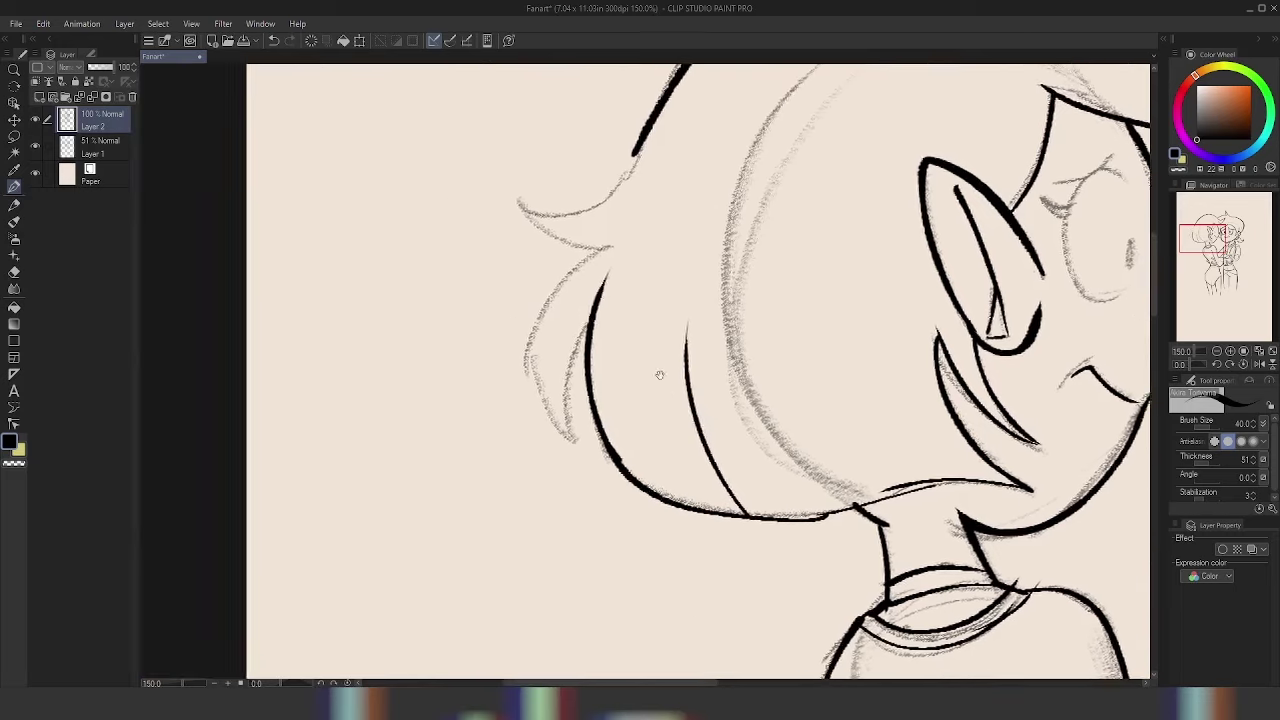
- Ink the flicked-out hair strands at the back of the left figure's head
mouse_move(605, 252)
left_mouse_down()
mouse_move(535, 369)
mouse_move(565, 440)
left_mouse_up()
left_click_drag(603, 285, 578, 440)
left_click_drag(620, 310, 660, 440)
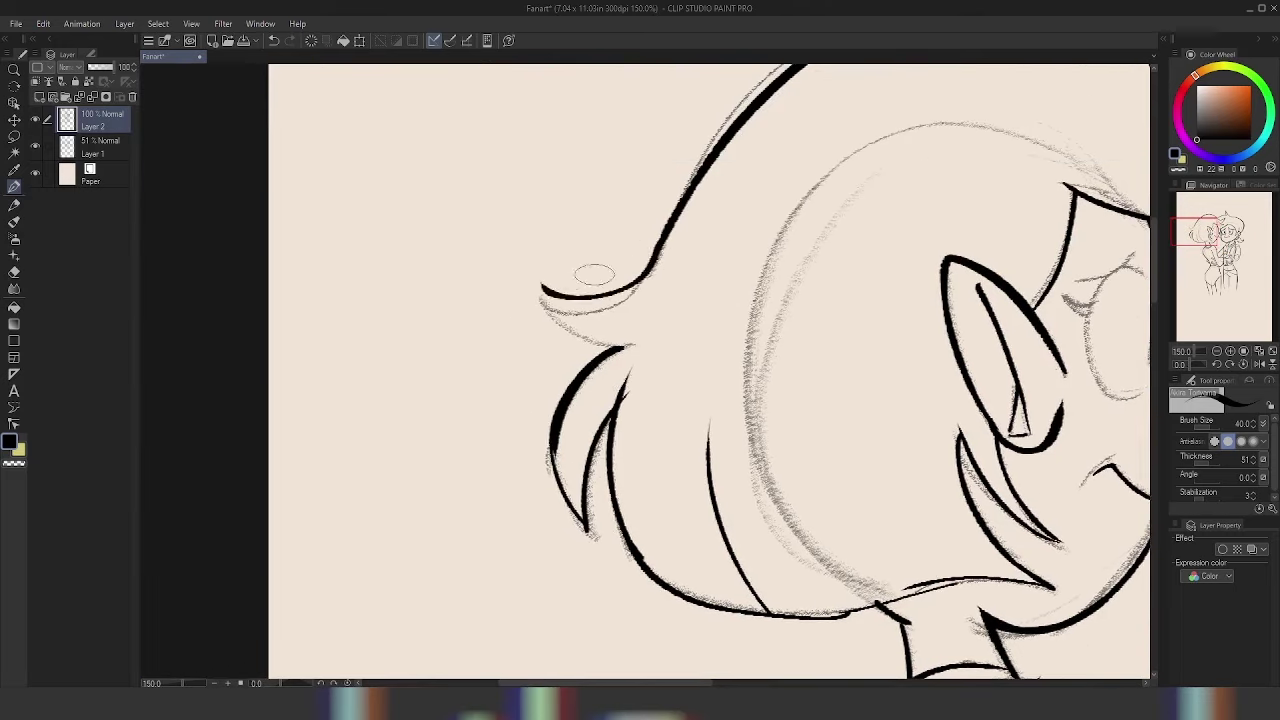
- Add thin crossing hatch strokes to the left figure's hair and short hatching in front of the ear
scroll(640, 330, "down", 2)
mouse_move(640, 330)
left_mouse_down()
mouse_move(845, 342)
mouse_move(797, 348)
left_mouse_up()
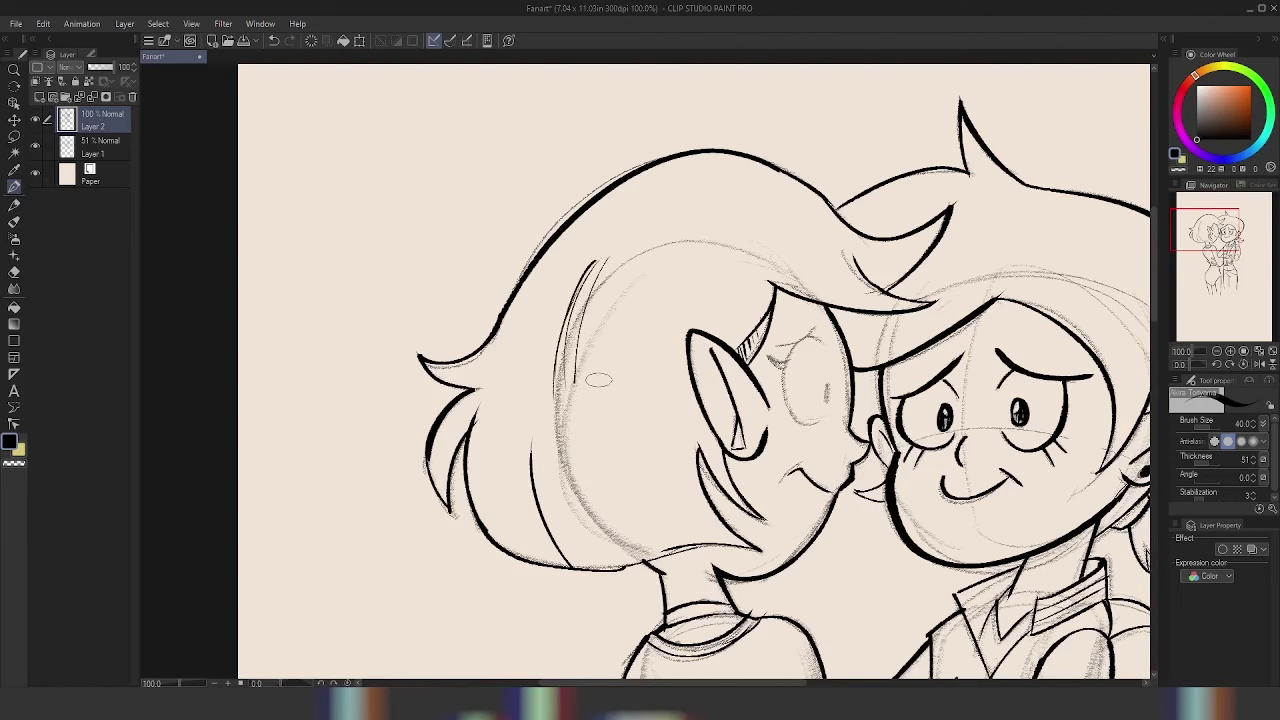
key("ctrl+z")
key("ctrl+z")
mouse_move(620, 342)
left_mouse_down()
mouse_move(640, 240)
mouse_move(610, 375)
left_mouse_up()
scroll(700, 370, "down", 3)
scroll(700, 370, "up", 2)
scroll(777, 317, "up", 2)
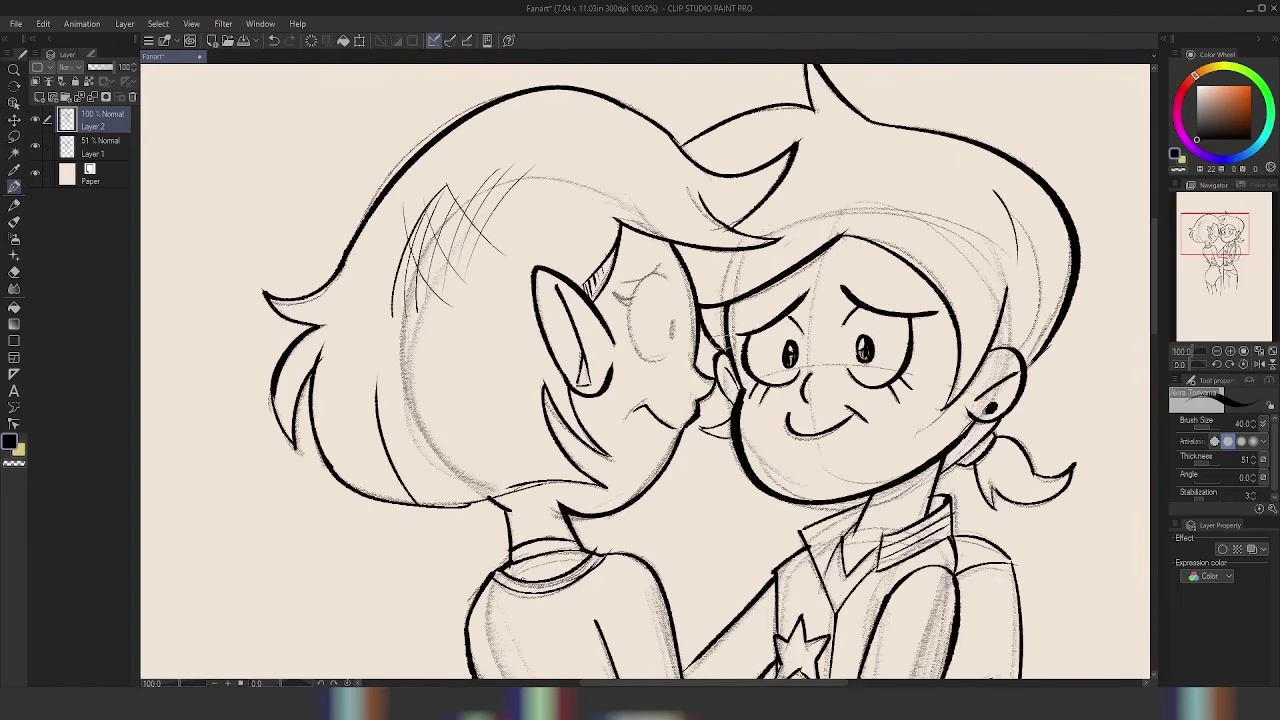
- Add thin hatch strokes to the right figure's hair above the forehead
left_click_drag(938, 195, 965, 258)
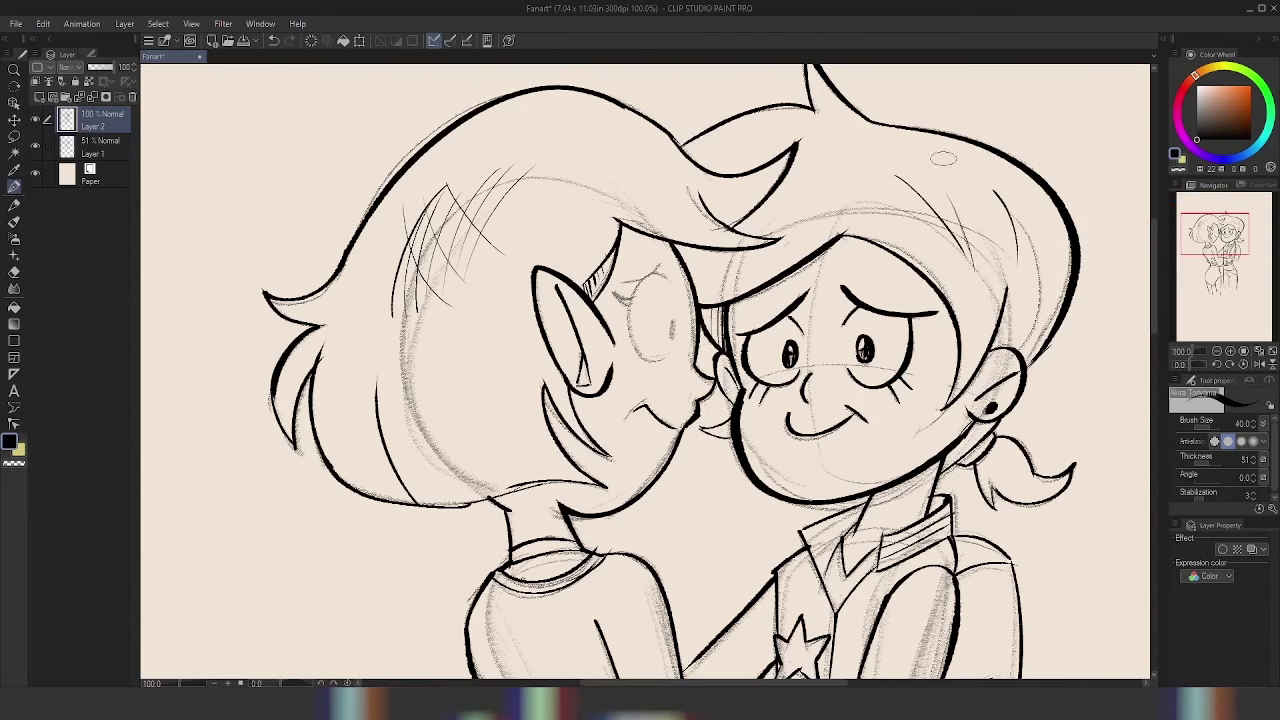
left_click_drag(944, 160, 955, 268)
left_click_drag(970, 195, 980, 278)
scroll(745, 357, "down", 4)
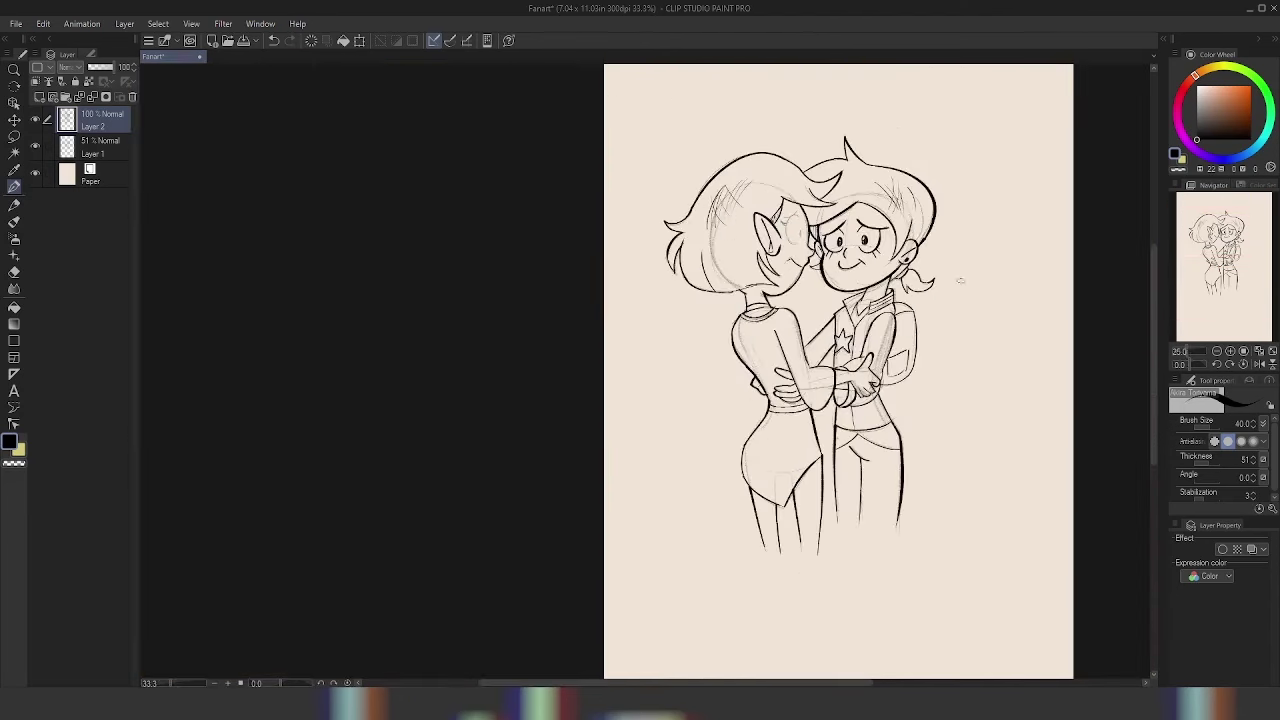